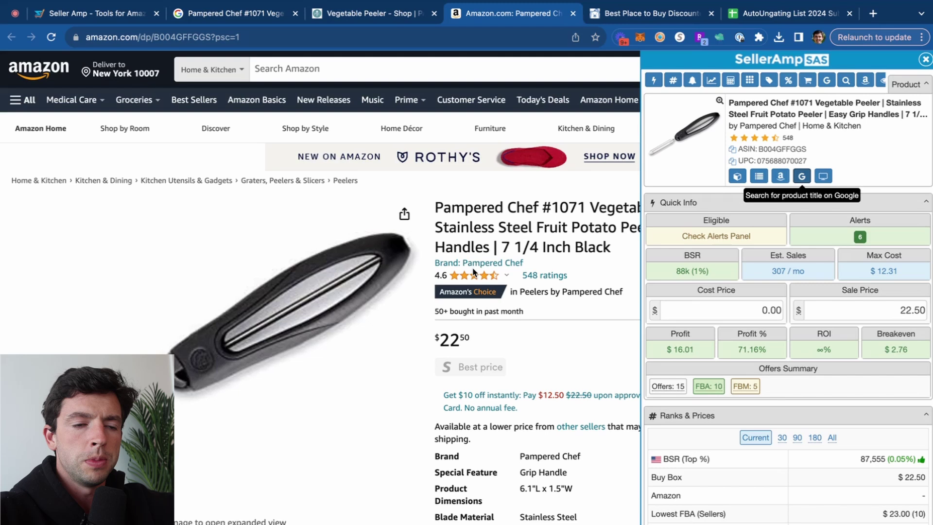
Highlight the listing's '50+ bought in past month' figure, then clear the selection.
{"action": "scroll", "coordinate": [475, 272], "scroll_direction": "down", "scroll_amount": 2}
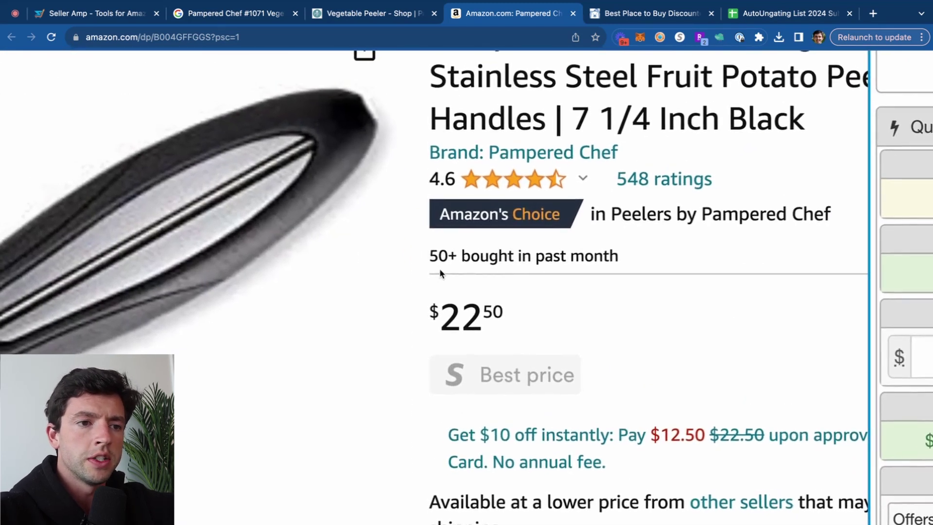
{"action": "triple_click", "coordinate": [429, 257]}
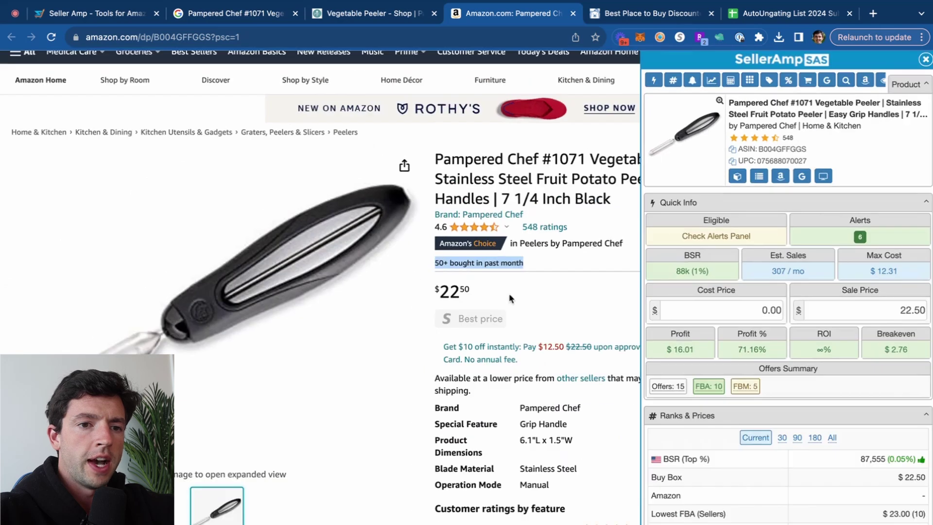
{"action": "left_click", "coordinate": [564, 350]}
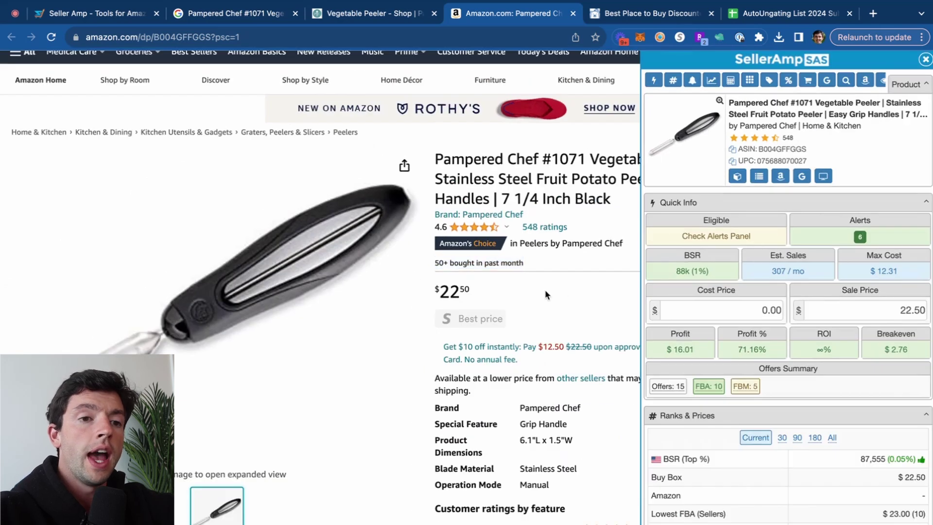
Set the Keepa chart to 3 Months, zoom into late May, then switch Range to Month.
{"action": "scroll", "coordinate": [546, 294], "scroll_direction": "down", "scroll_amount": 10}
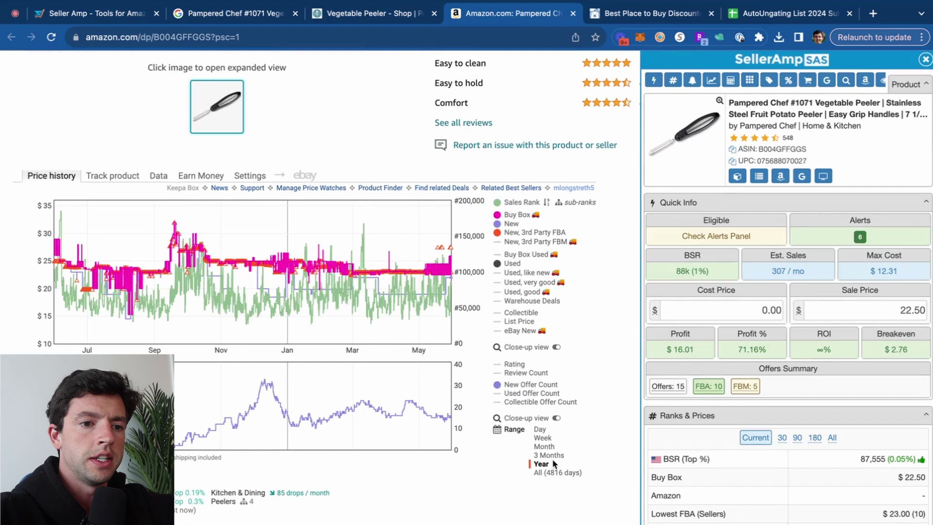
{"action": "left_click", "coordinate": [559, 455]}
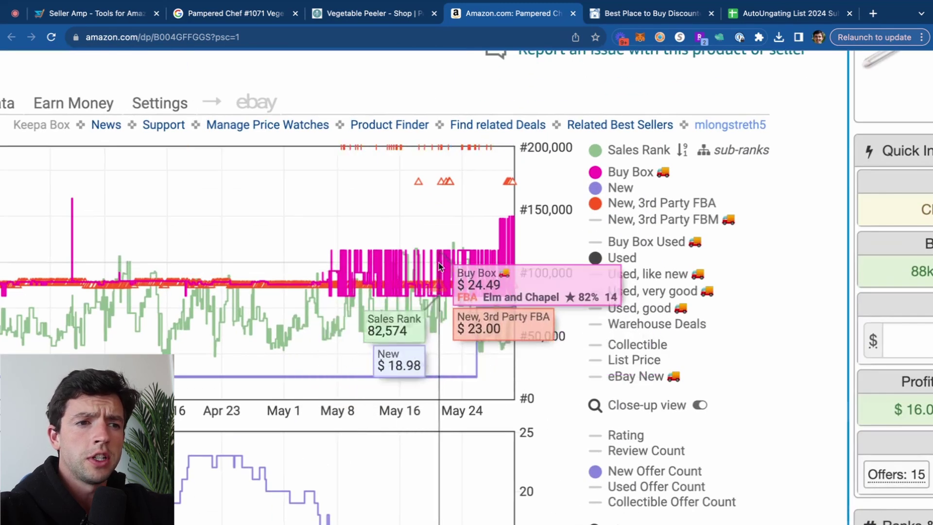
{"action": "left_click_drag", "start_coordinate": [349, 272], "coordinate": [513, 272]}
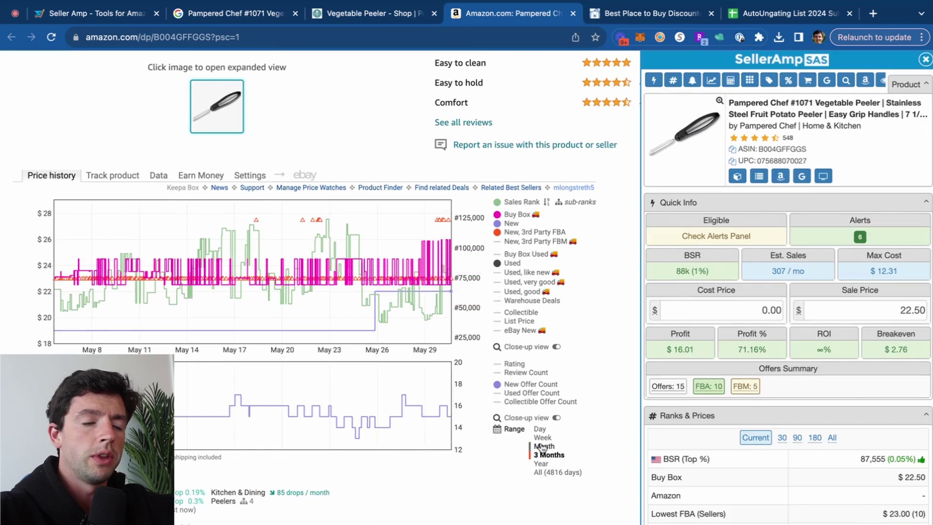
{"action": "left_click", "coordinate": [544, 447]}
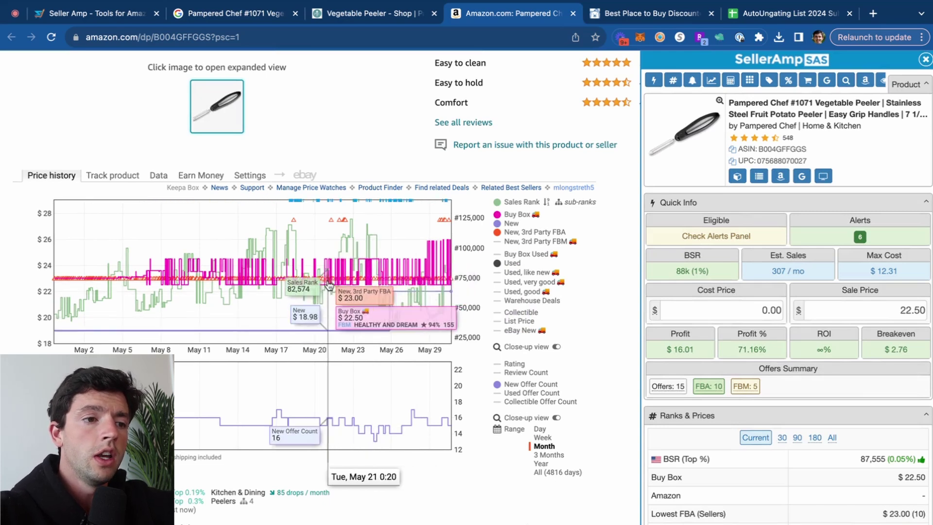
Set the SellerAmp sale price to 25.00, giving Max Cost $13.95 and $18.14 profit.
{"action": "left_click", "coordinate": [851, 305]}
{"action": "type", "text": "25"}
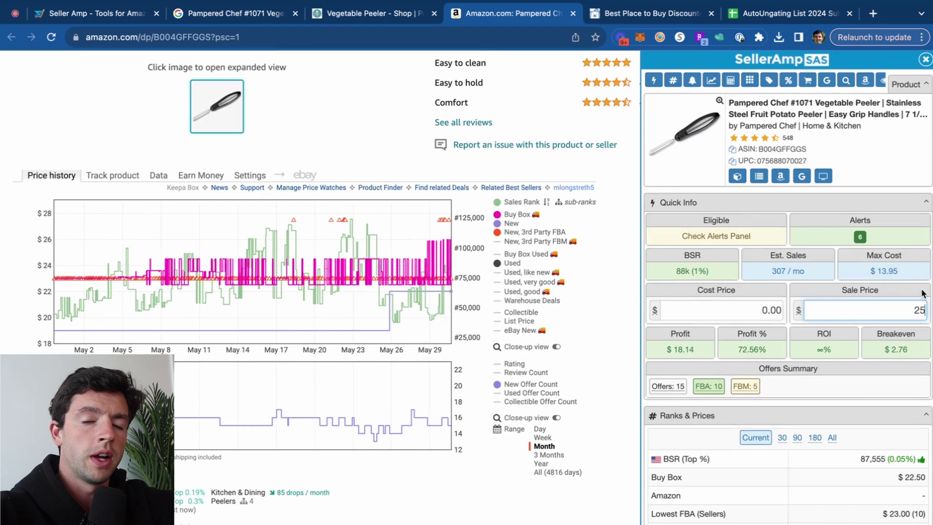
{"action": "left_click", "coordinate": [923, 293]}
Bring up the Pampered Chef Vegetable Peeler page listing it at $13.50.
{"action": "scroll", "coordinate": [922, 293], "scroll_direction": "up", "scroll_amount": 5}
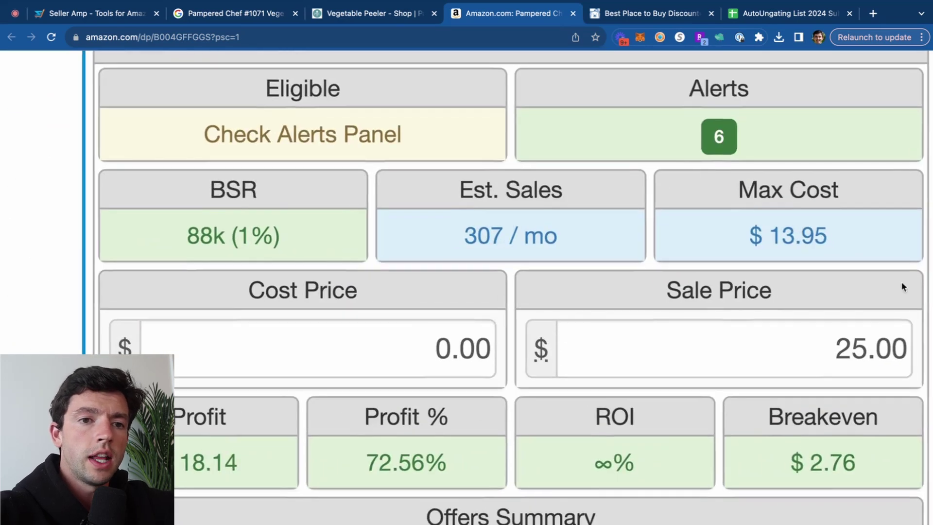
{"action": "scroll", "coordinate": [846, 252], "scroll_direction": "down", "scroll_amount": 1}
{"action": "mouse_move", "coordinate": [835, 236]}
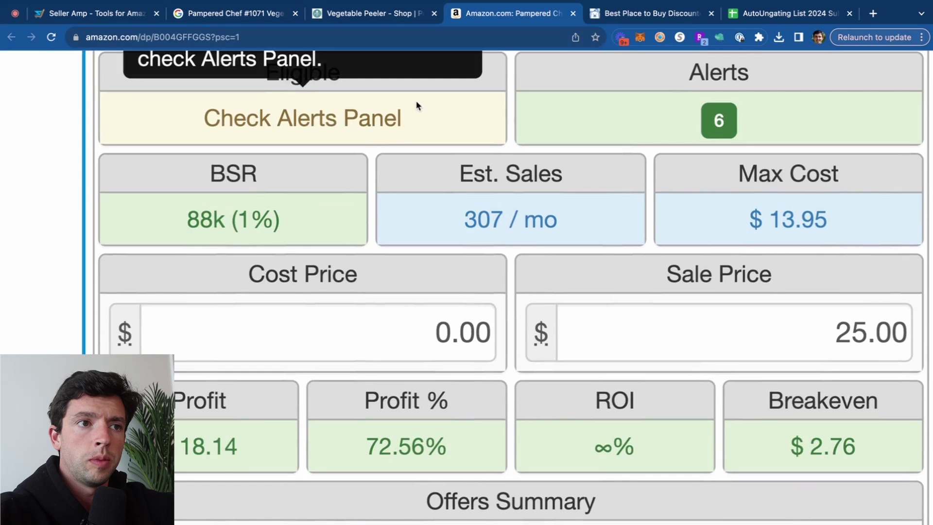
{"action": "left_click", "coordinate": [372, 16]}
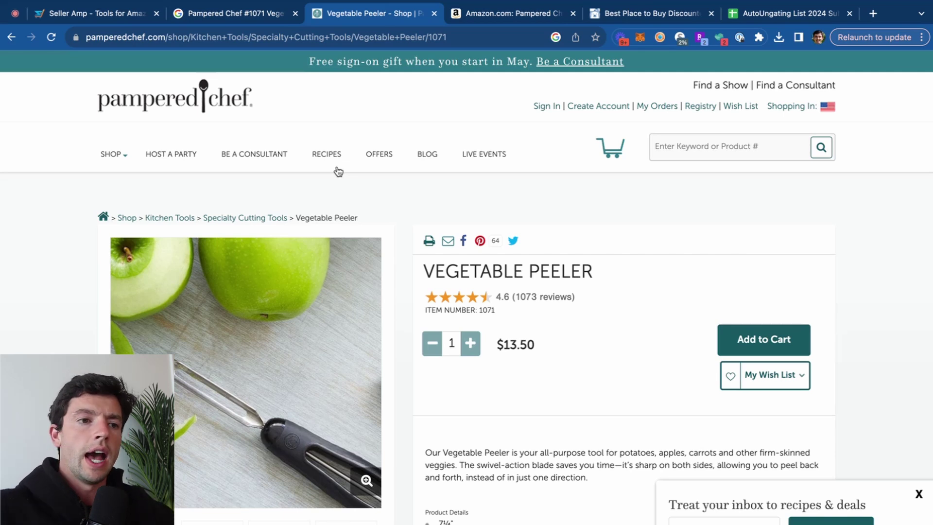
Google the peeler's product title from SellerAmp, then return to the Amazon listing.
{"action": "left_click", "coordinate": [471, 19]}
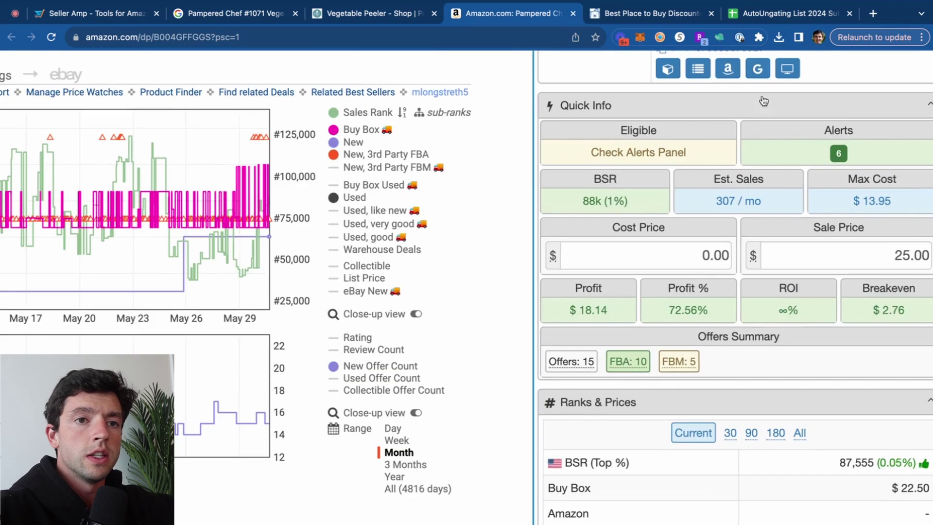
{"action": "left_click", "coordinate": [761, 71]}
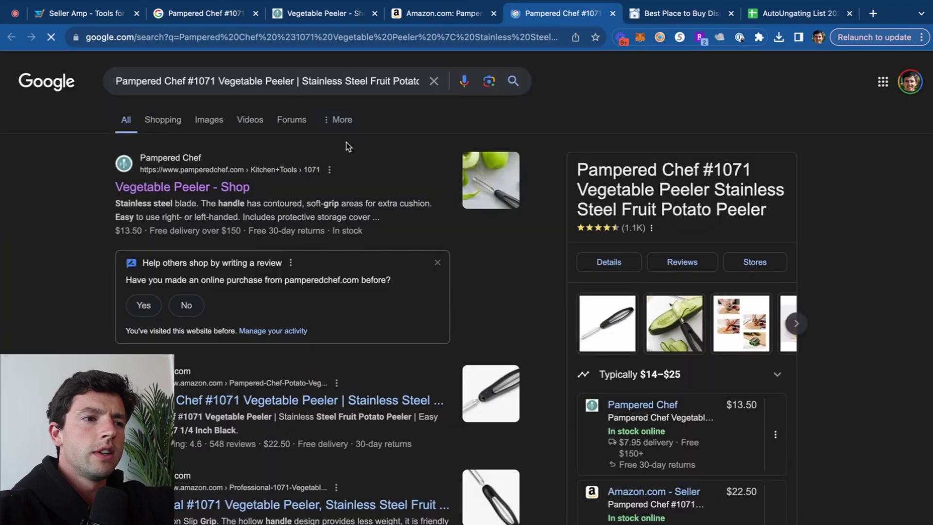
{"action": "scroll", "coordinate": [96, 158], "scroll_direction": "up", "scroll_amount": 5}
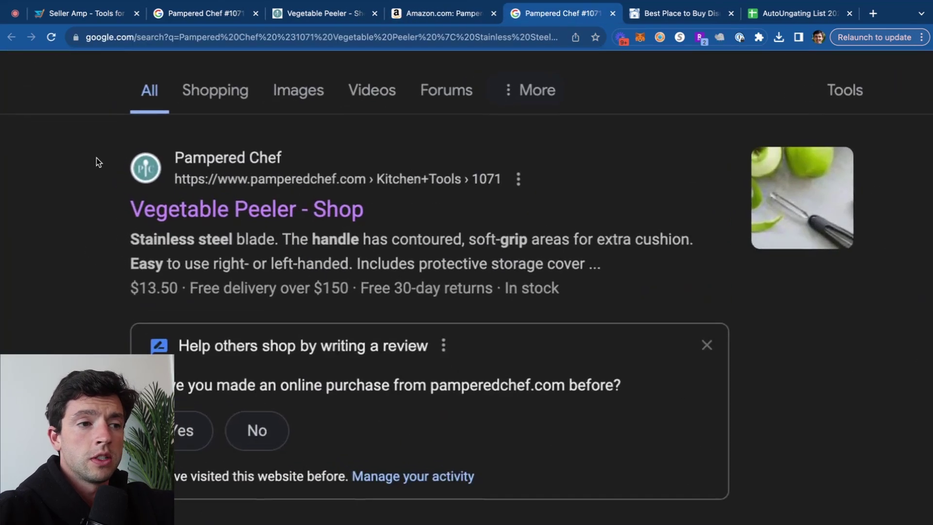
{"action": "left_click", "coordinate": [403, 14]}
{"action": "scroll", "coordinate": [374, 152], "scroll_direction": "down", "scroll_amount": 3}
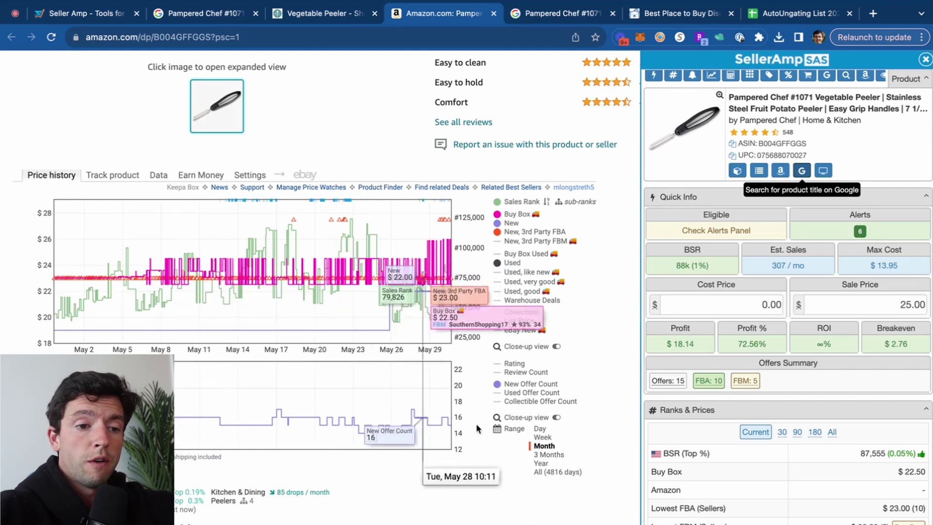
Show a year of Keepa history and enter a 13.50 cost price against the 25.00 sale.
{"action": "left_click", "coordinate": [541, 463]}
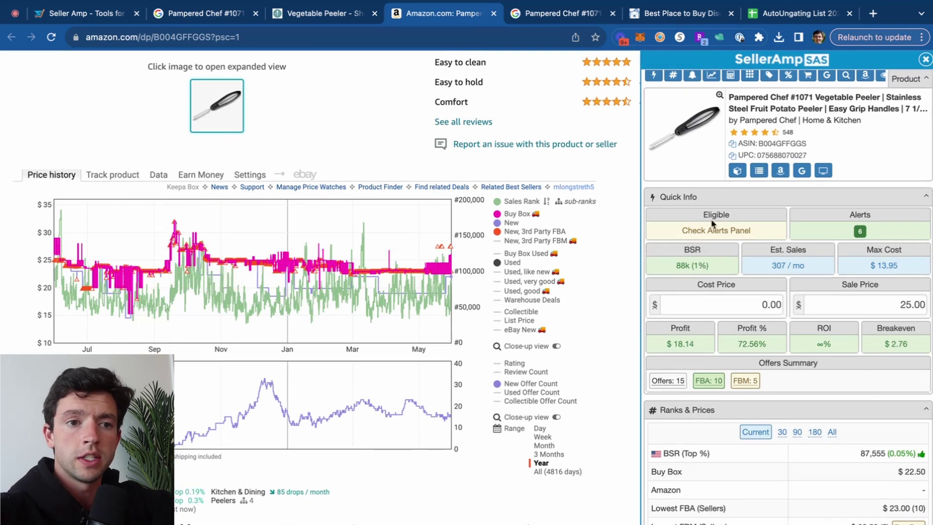
{"action": "mouse_move", "coordinate": [748, 258]}
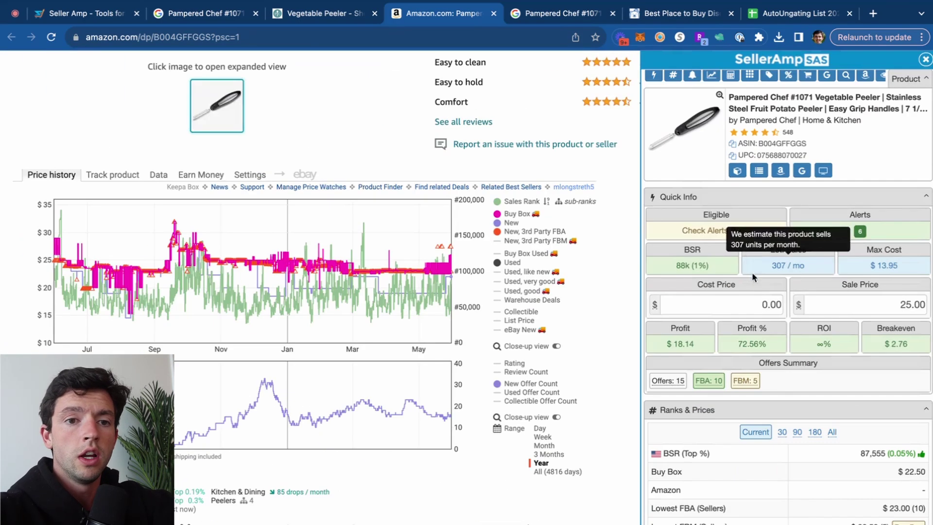
{"action": "left_click", "coordinate": [754, 376]}
{"action": "type", "text": "13.50"}
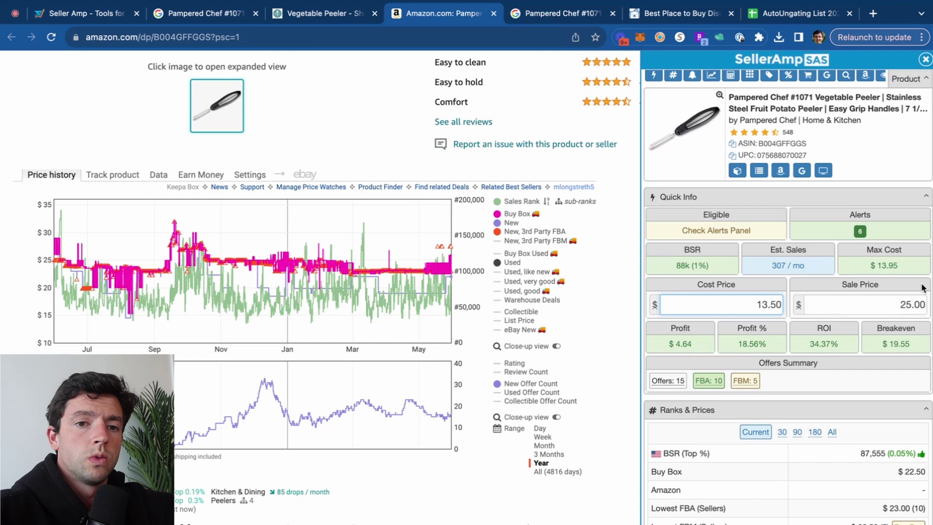
Open storefront lookups for the sellers of offer rows 1–4.
{"action": "scroll", "coordinate": [922, 287], "scroll_direction": "down", "scroll_amount": 20}
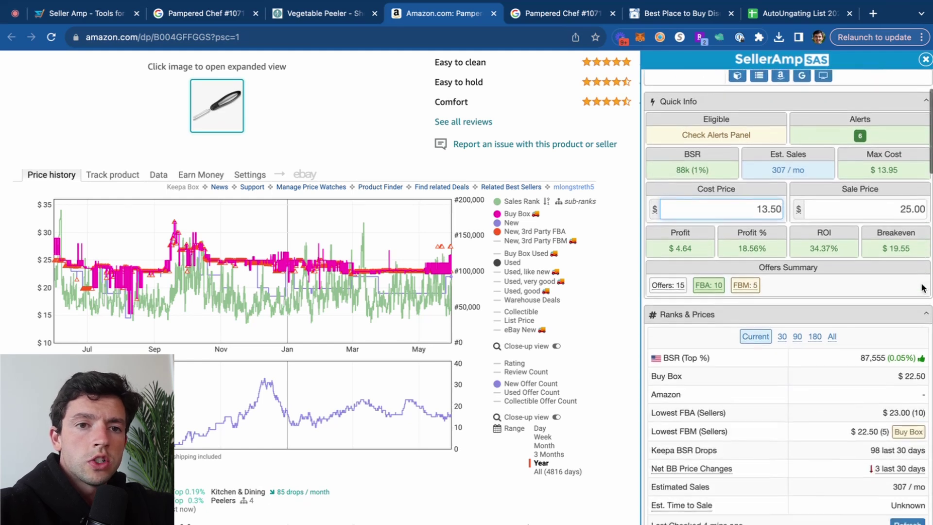
{"action": "scroll", "coordinate": [922, 288], "scroll_direction": "down", "scroll_amount": 6}
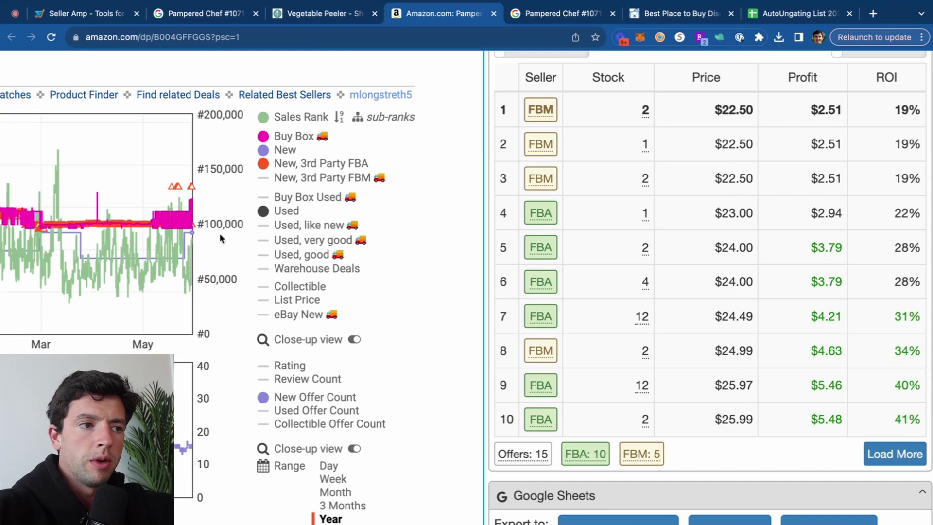
{"action": "mouse_move", "coordinate": [186, 223]}
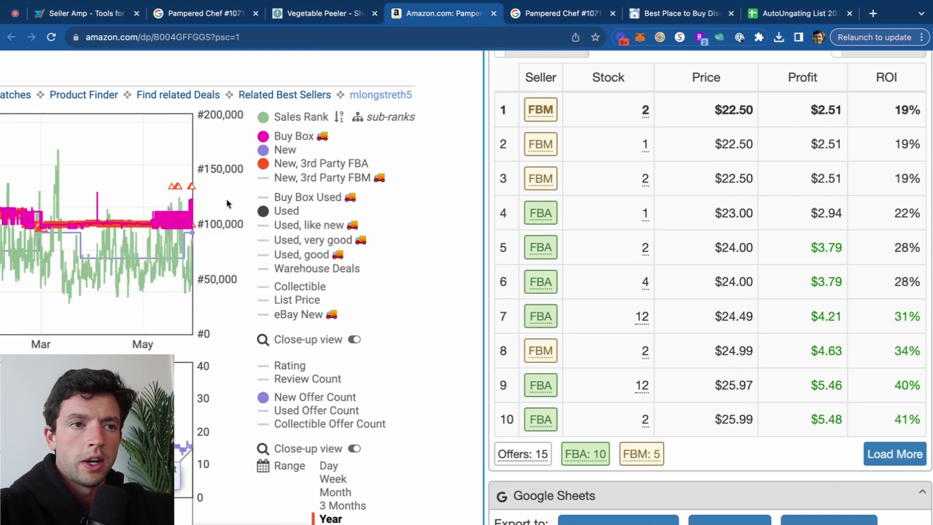
{"action": "left_click", "coordinate": [539, 111]}
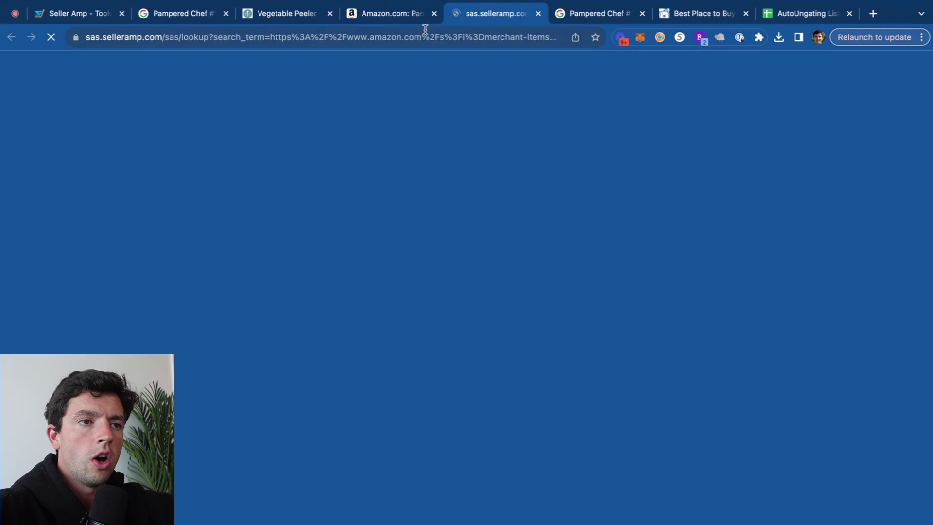
{"action": "left_click", "coordinate": [389, 13]}
{"action": "left_click", "coordinate": [540, 144]}
{"action": "left_click", "coordinate": [354, 18]}
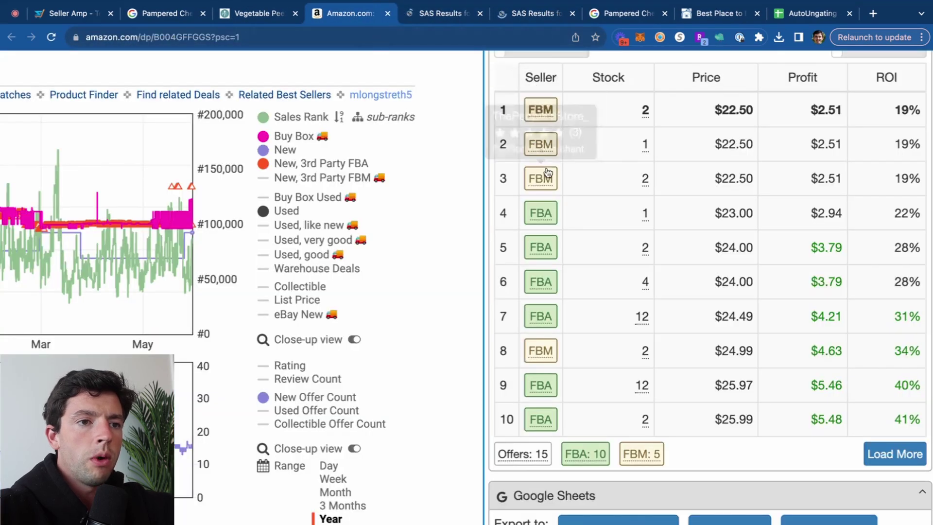
{"action": "left_click", "coordinate": [540, 179]}
{"action": "left_click", "coordinate": [320, 20]}
{"action": "left_click", "coordinate": [540, 214]}
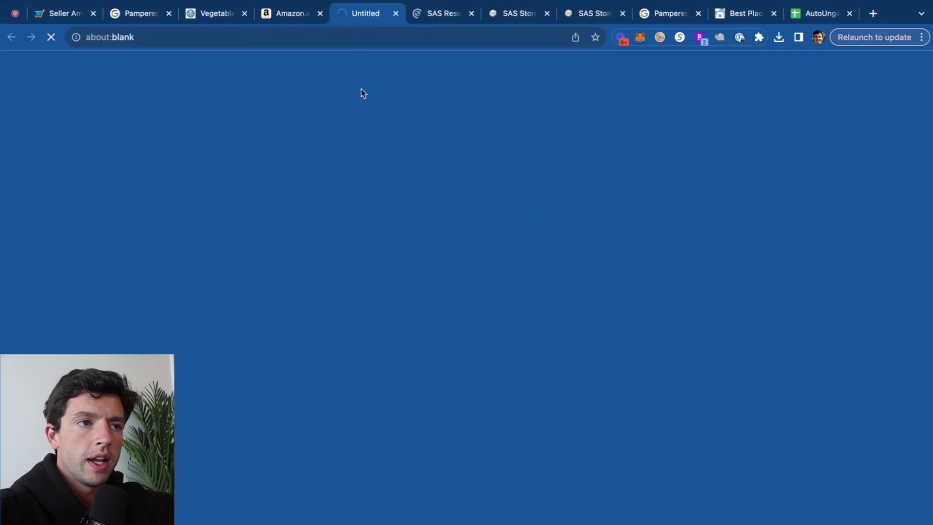
{"action": "left_click", "coordinate": [290, 19]}
Open storefront lookups for the sellers of offer rows 5–9.
{"action": "left_click", "coordinate": [541, 247]}
{"action": "left_click", "coordinate": [272, 17]}
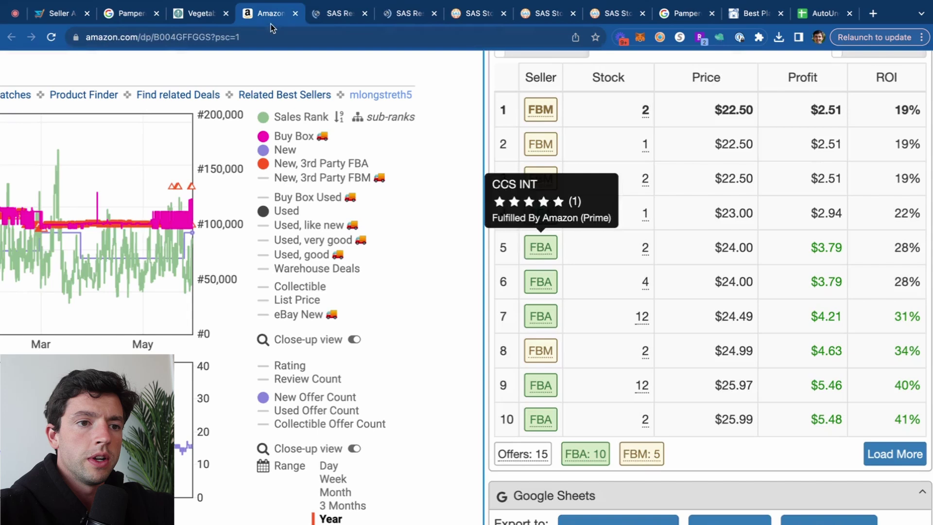
{"action": "left_click", "coordinate": [540, 282]}
{"action": "left_click", "coordinate": [237, 19]}
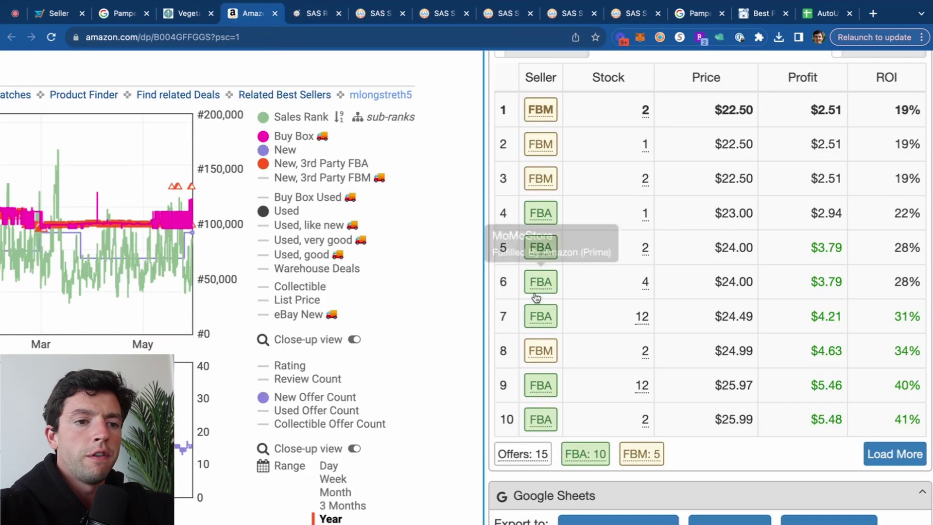
{"action": "left_click", "coordinate": [540, 317]}
{"action": "left_click", "coordinate": [240, 22]}
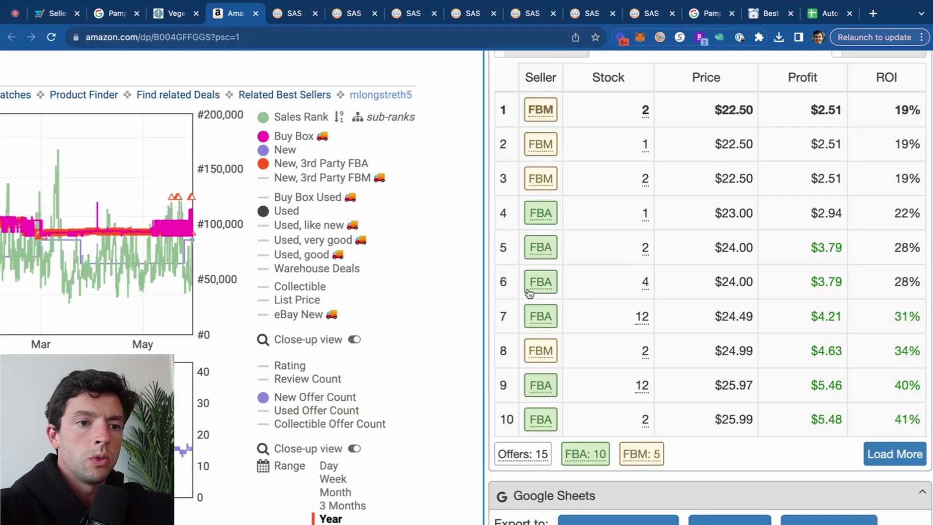
{"action": "left_click", "coordinate": [541, 351]}
{"action": "left_click", "coordinate": [214, 20]}
{"action": "left_click", "coordinate": [543, 387]}
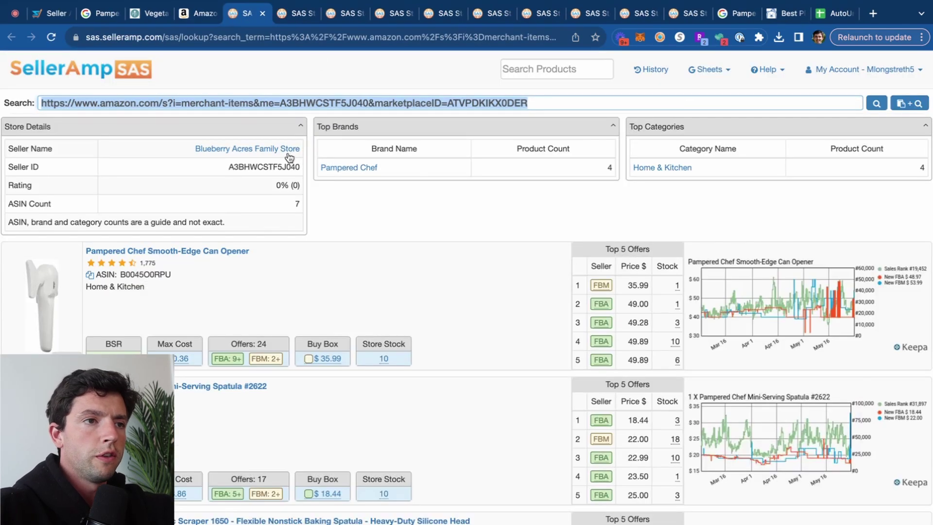
Review the Samza Store, The BestDeal and MoMoStore storefront lookups.
{"action": "left_click", "coordinate": [294, 16]}
{"action": "left_click", "coordinate": [348, 17]}
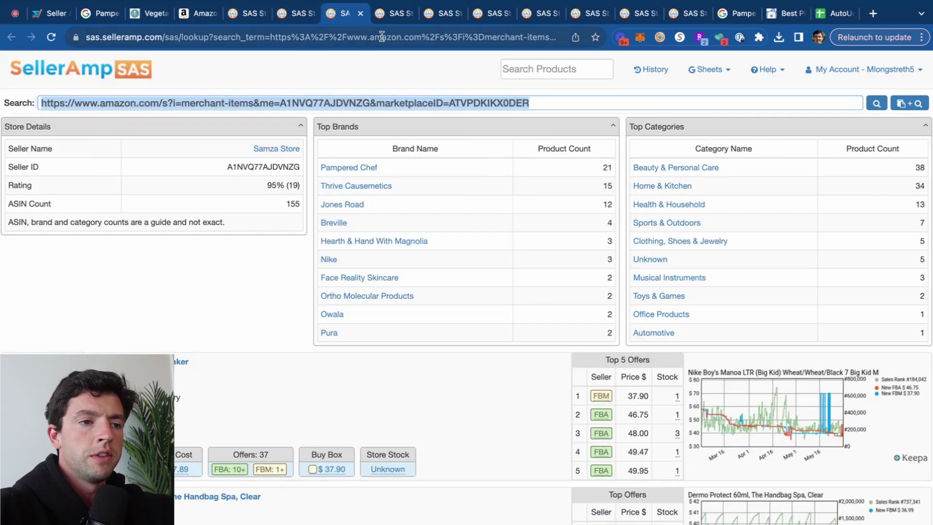
{"action": "scroll", "coordinate": [484, 141], "scroll_direction": "up", "scroll_amount": 3}
{"action": "scroll", "coordinate": [485, 141], "scroll_direction": "down", "scroll_amount": 3}
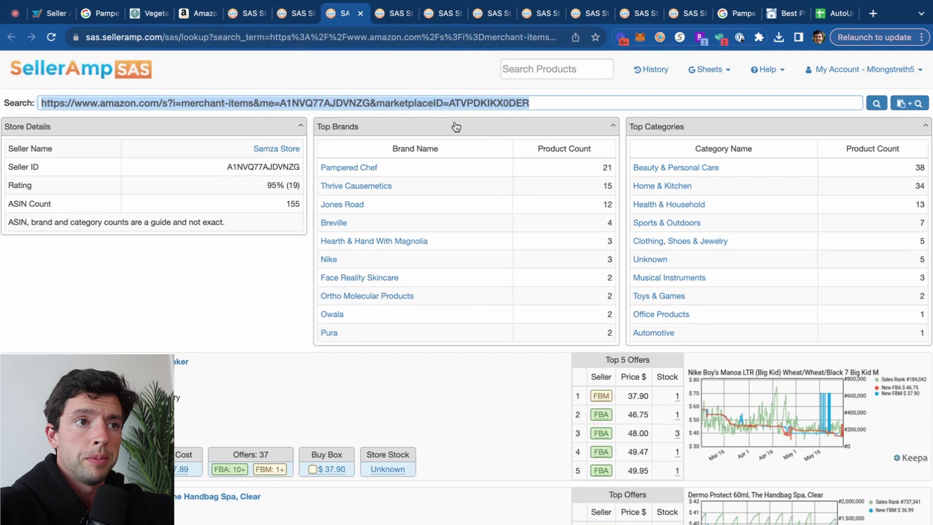
{"action": "left_click", "coordinate": [388, 17]}
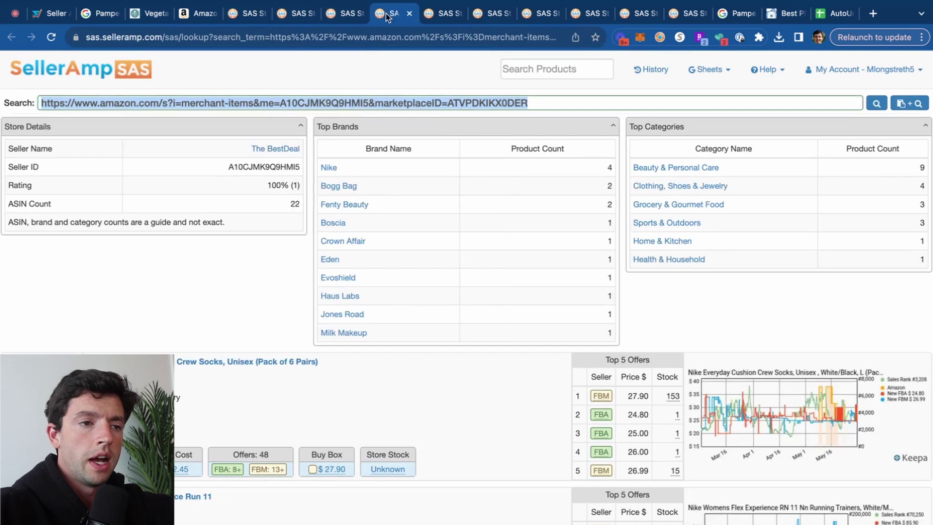
{"action": "left_click", "coordinate": [445, 19]}
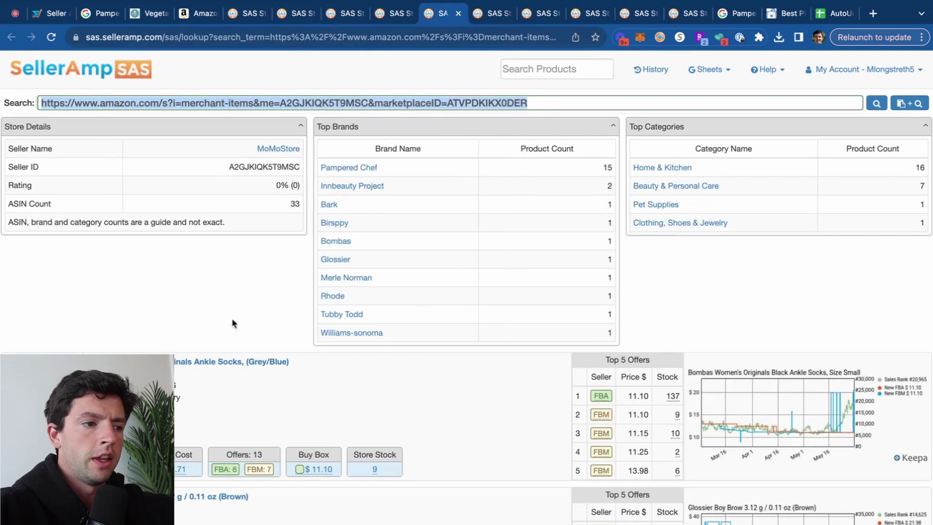
{"action": "scroll", "coordinate": [233, 323], "scroll_direction": "up", "scroll_amount": 5}
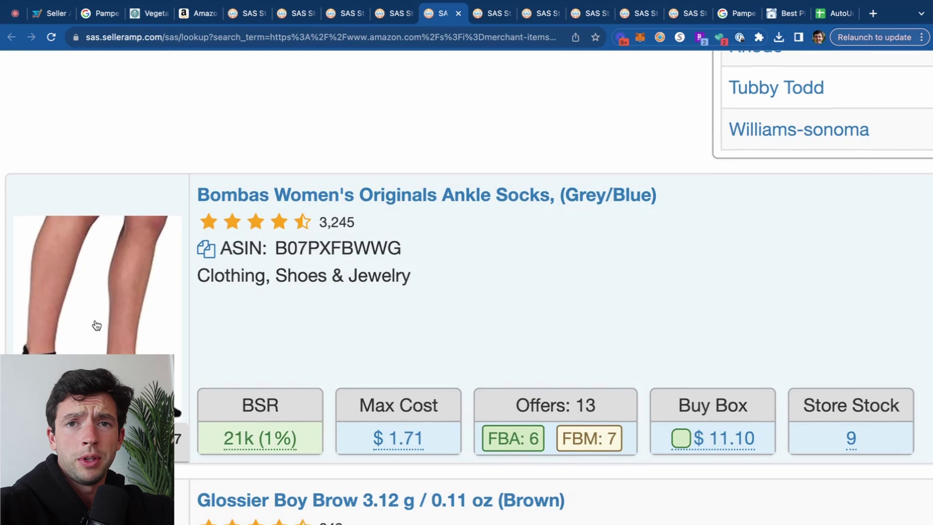
{"action": "scroll", "coordinate": [97, 325], "scroll_direction": "down", "scroll_amount": 5}
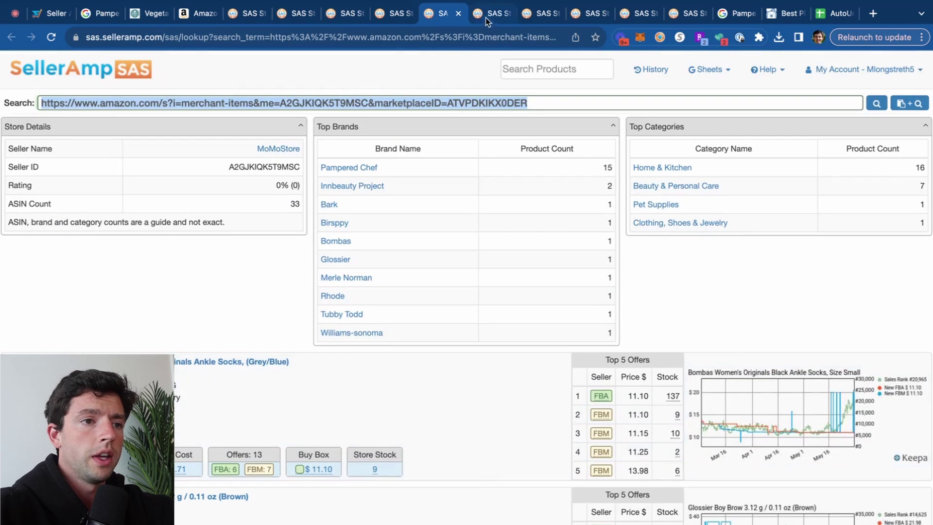
Browse the Norwex seller's storefront lookup, scrolling across its product columns.
{"action": "left_click", "coordinate": [486, 18]}
{"action": "scroll", "coordinate": [4, 295], "scroll_direction": "up", "scroll_amount": 5}
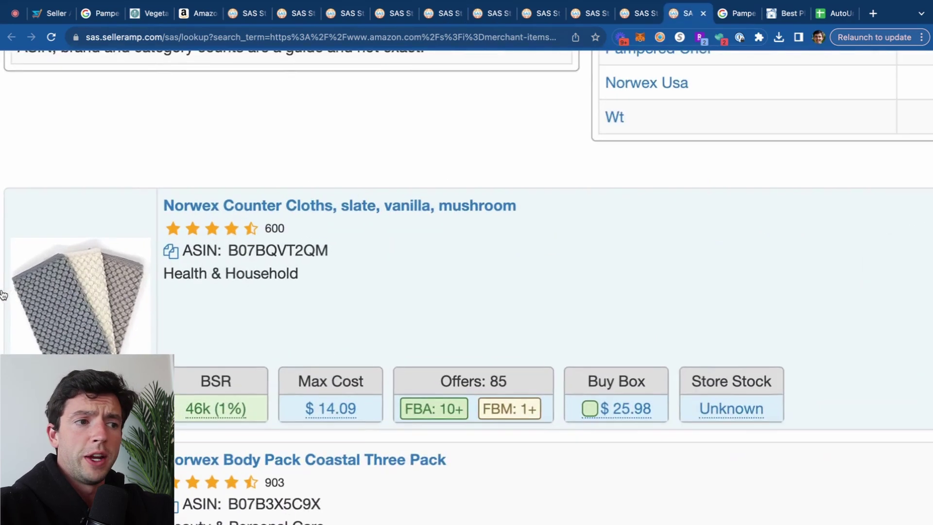
{"action": "scroll", "coordinate": [222, 340], "scroll_direction": "down", "scroll_amount": 5}
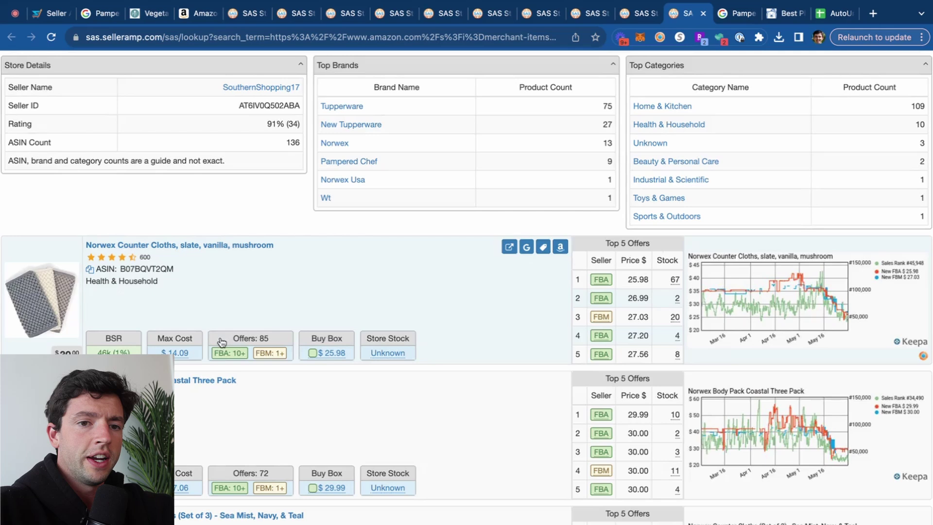
{"action": "mouse_move", "coordinate": [238, 352]}
{"action": "scroll", "coordinate": [237, 353], "scroll_direction": "up", "scroll_amount": 5}
{"action": "scroll", "coordinate": [237, 353], "scroll_direction": "right", "scroll_amount": 10}
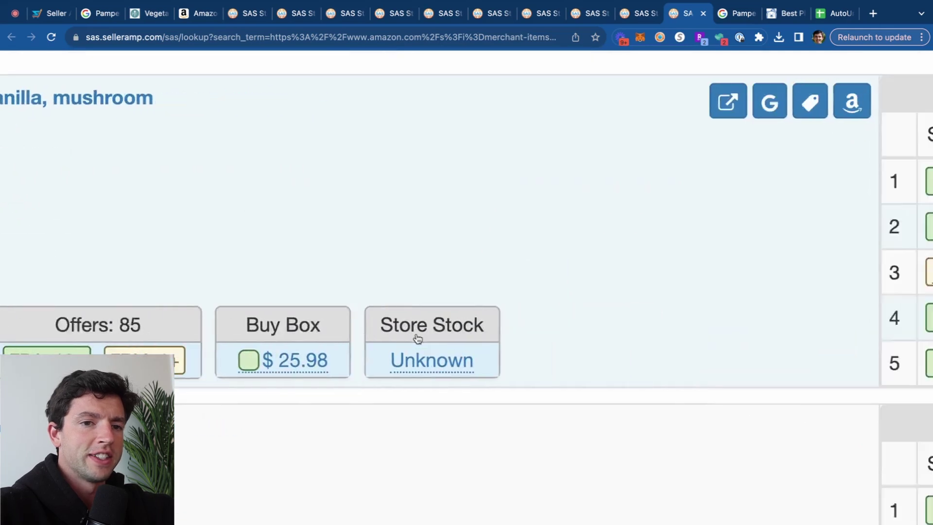
{"action": "scroll", "coordinate": [823, 234], "scroll_direction": "right", "scroll_amount": 4}
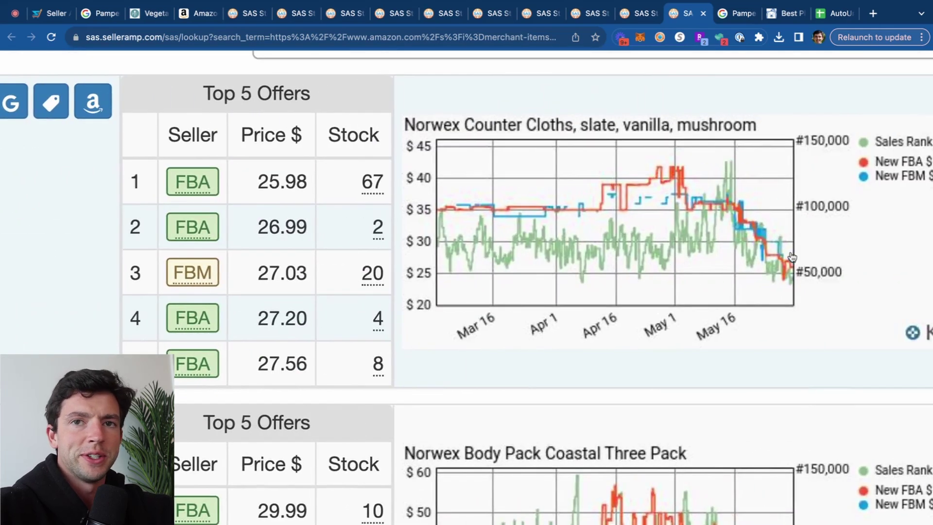
{"action": "scroll", "coordinate": [792, 257], "scroll_direction": "down", "scroll_amount": 5}
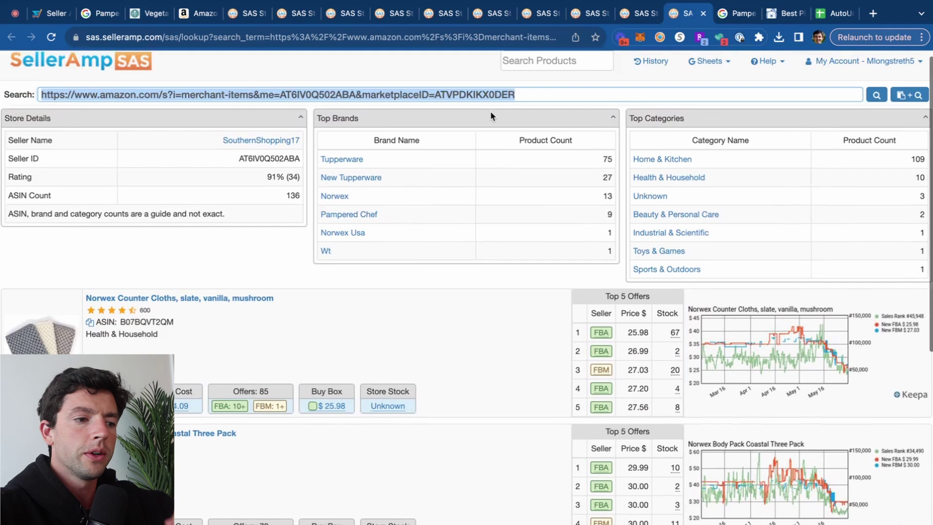
{"action": "scroll", "coordinate": [491, 110], "scroll_direction": "down", "scroll_amount": 3}
Switch to another seller's storefront lookup and scroll through its products.
{"action": "key", "text": "ctrl+shift+Tab"}
{"action": "key", "text": "ctrl+shift+Tab"}
{"action": "scroll", "coordinate": [29, 317], "scroll_direction": "down", "scroll_amount": 3}
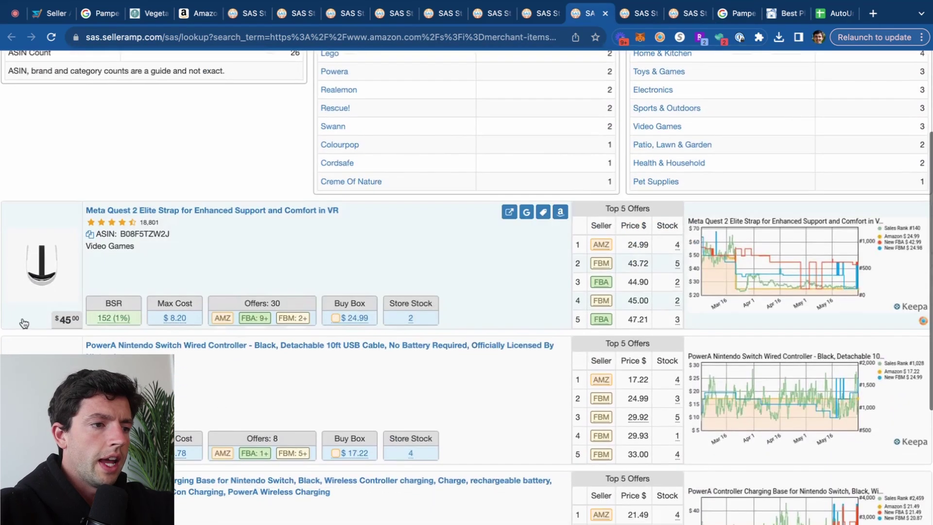
{"action": "scroll", "coordinate": [20, 323], "scroll_direction": "up", "scroll_amount": 5}
{"action": "mouse_move", "coordinate": [216, 323]}
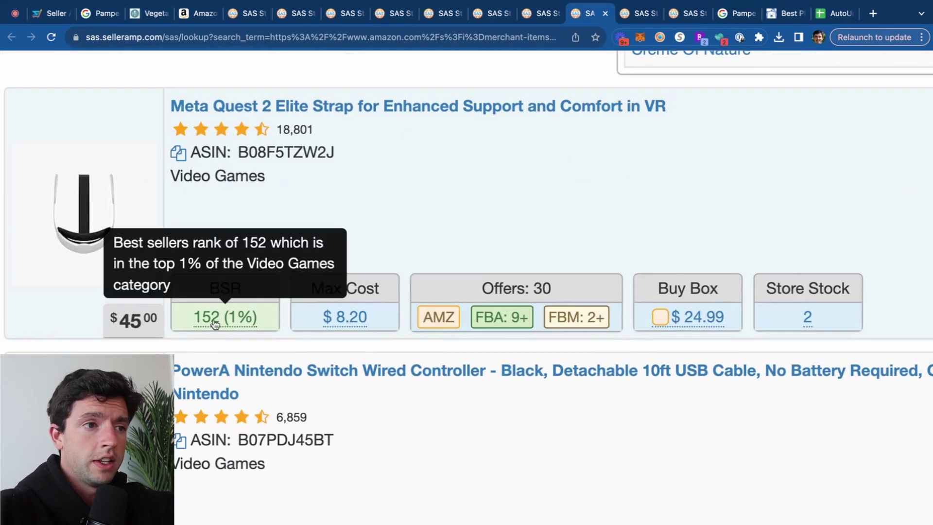
{"action": "scroll", "coordinate": [11, 158], "scroll_direction": "up", "scroll_amount": 1}
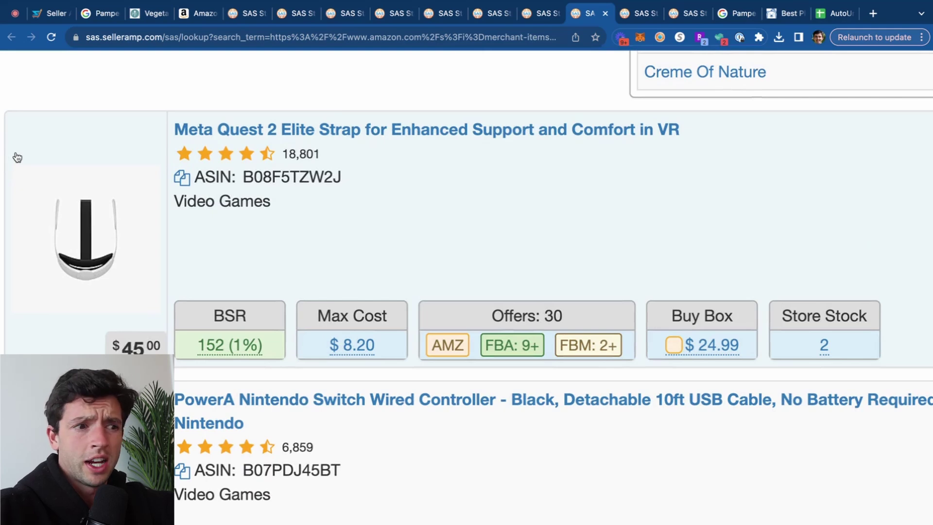
{"action": "scroll", "coordinate": [17, 157], "scroll_direction": "down", "scroll_amount": 3}
{"action": "scroll", "coordinate": [29, 219], "scroll_direction": "down", "scroll_amount": 3}
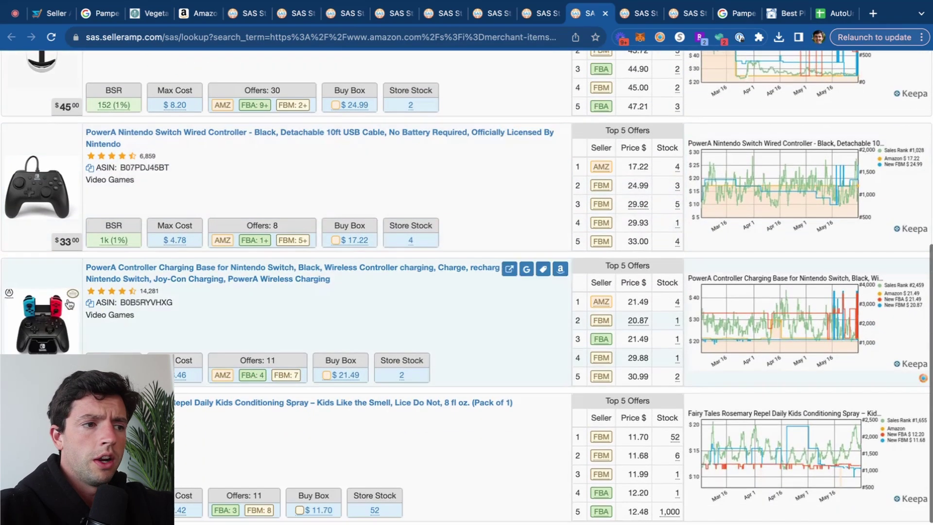
{"action": "scroll", "coordinate": [72, 271], "scroll_direction": "down", "scroll_amount": 2}
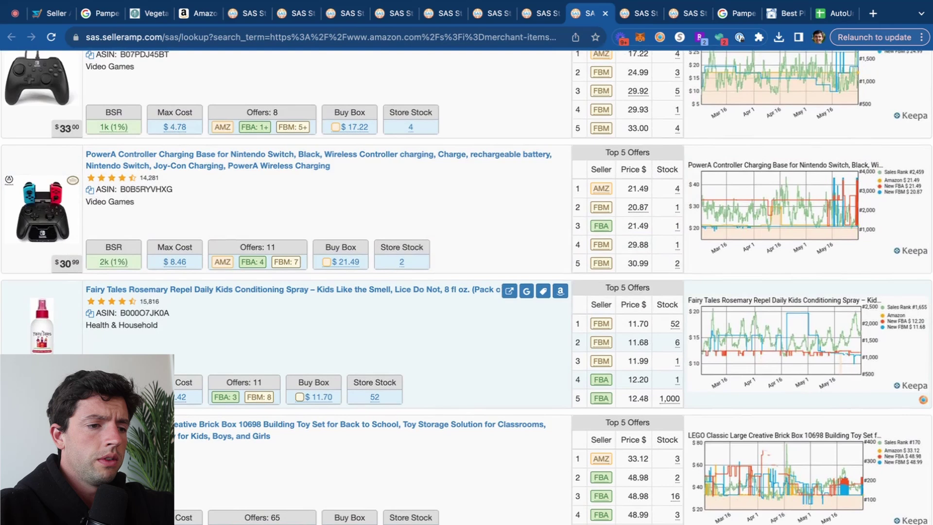
{"action": "scroll", "coordinate": [522, 290], "scroll_direction": "up", "scroll_amount": 3}
{"action": "scroll", "coordinate": [521, 290], "scroll_direction": "down", "scroll_amount": 2}
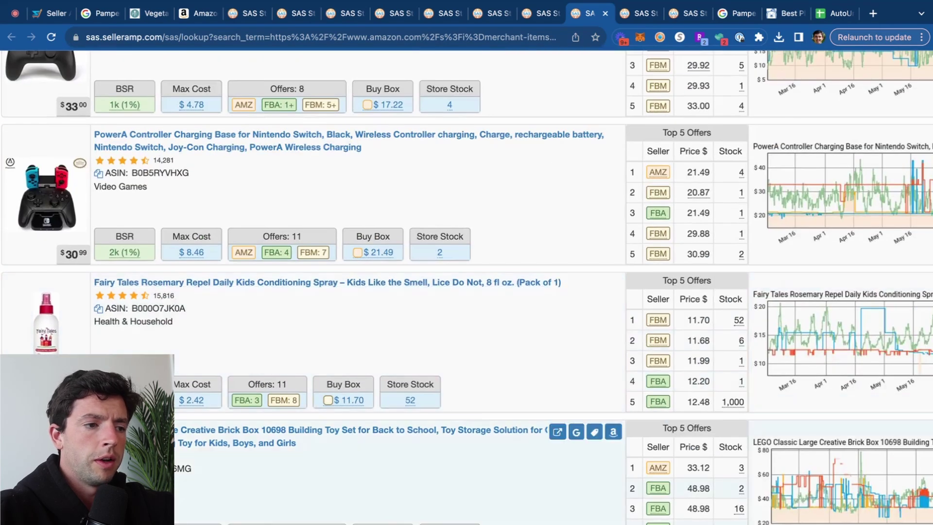
{"action": "scroll", "coordinate": [130, 402], "scroll_direction": "up", "scroll_amount": 4}
{"action": "mouse_move", "coordinate": [130, 403]}
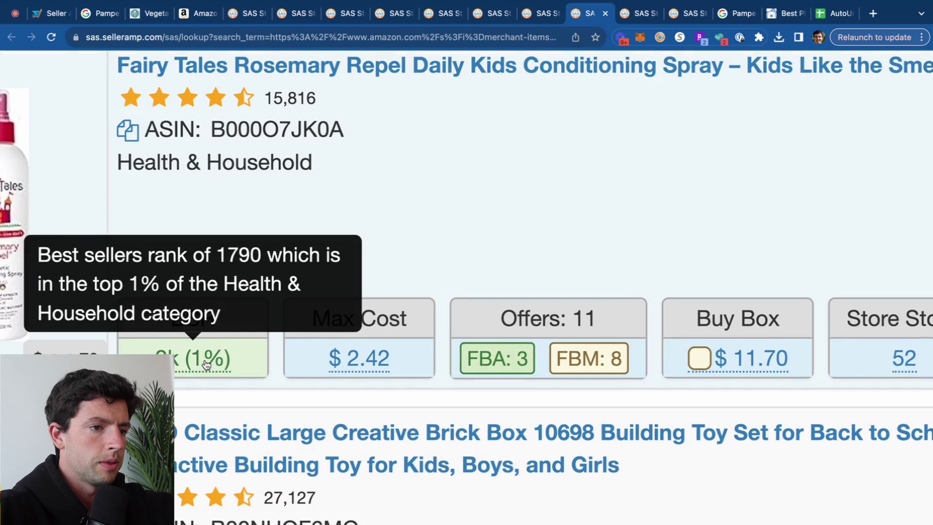
{"action": "scroll", "coordinate": [206, 364], "scroll_direction": "down", "scroll_amount": 4}
Google the Fairy Tales conditioning spray and compare its retailer prices.
{"action": "left_click", "coordinate": [527, 289]}
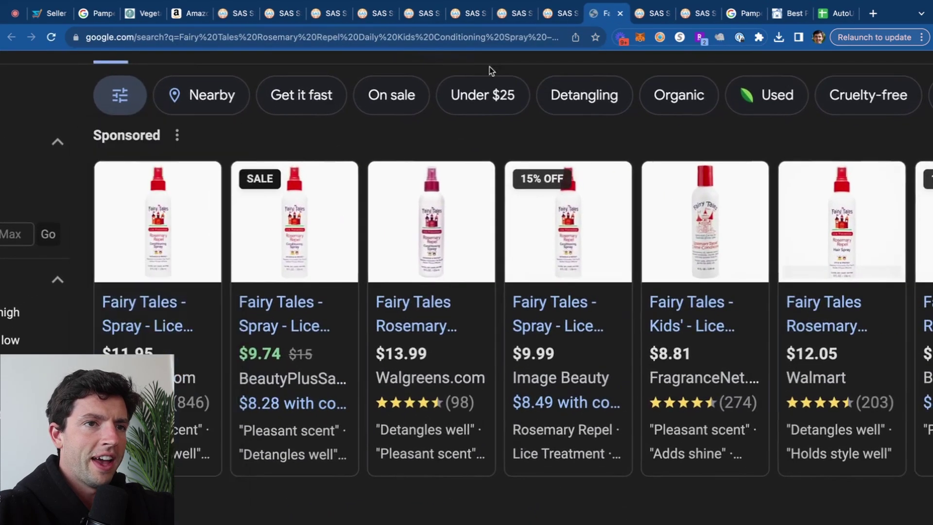
{"action": "left_click", "coordinate": [557, 15]}
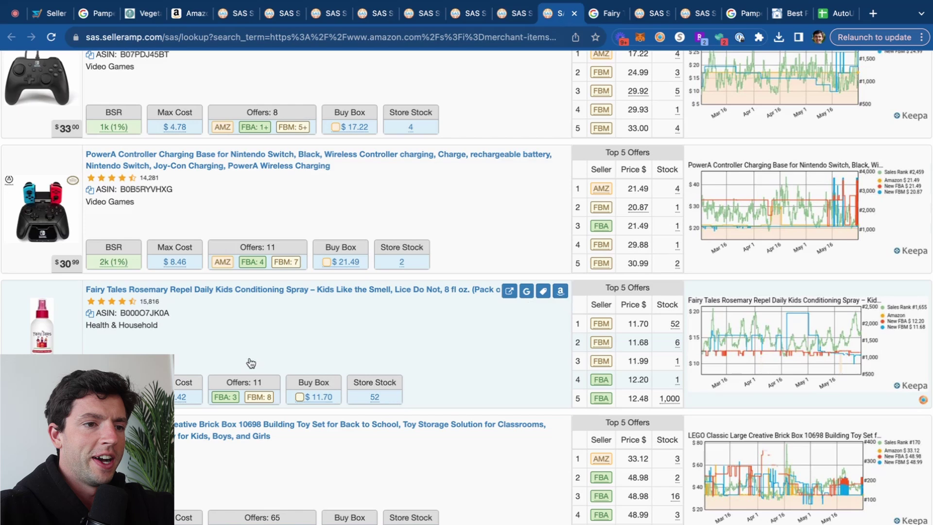
{"action": "scroll", "coordinate": [262, 428], "scroll_direction": "up", "scroll_amount": 5}
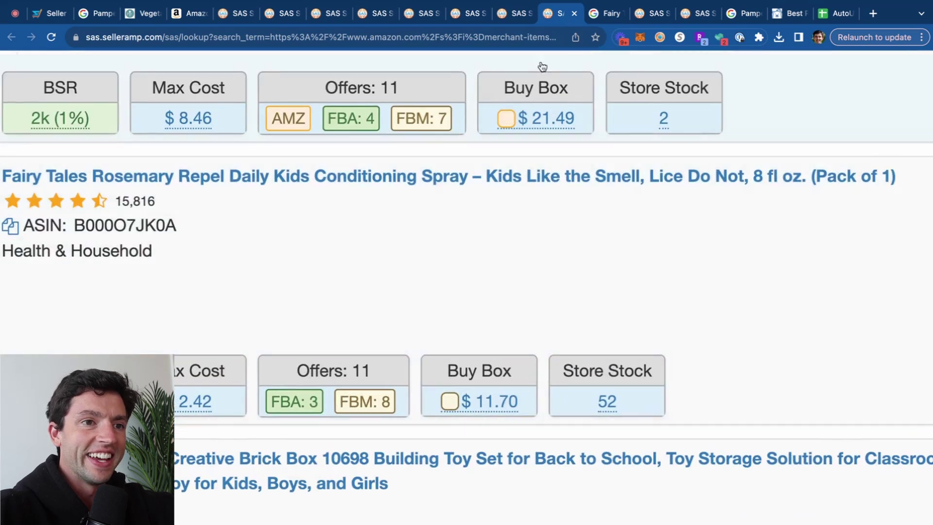
{"action": "left_click", "coordinate": [594, 14]}
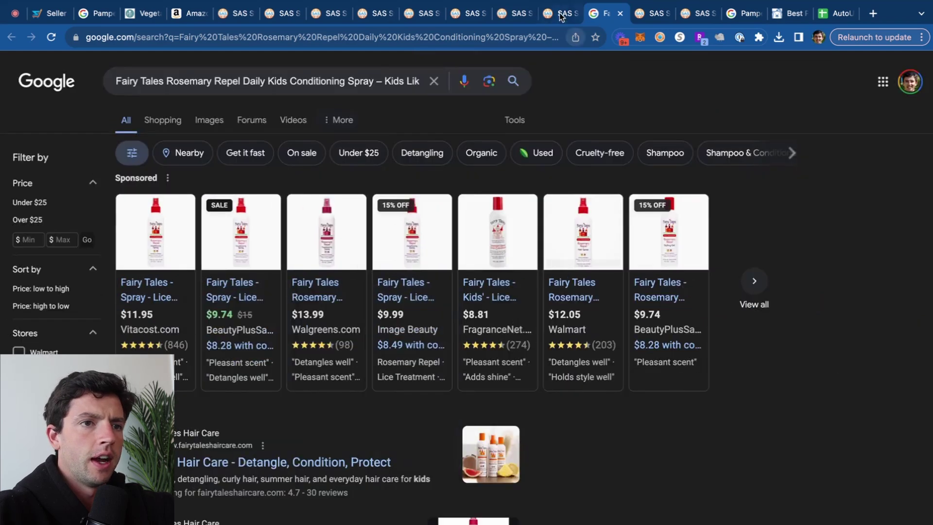
{"action": "left_click", "coordinate": [559, 14]}
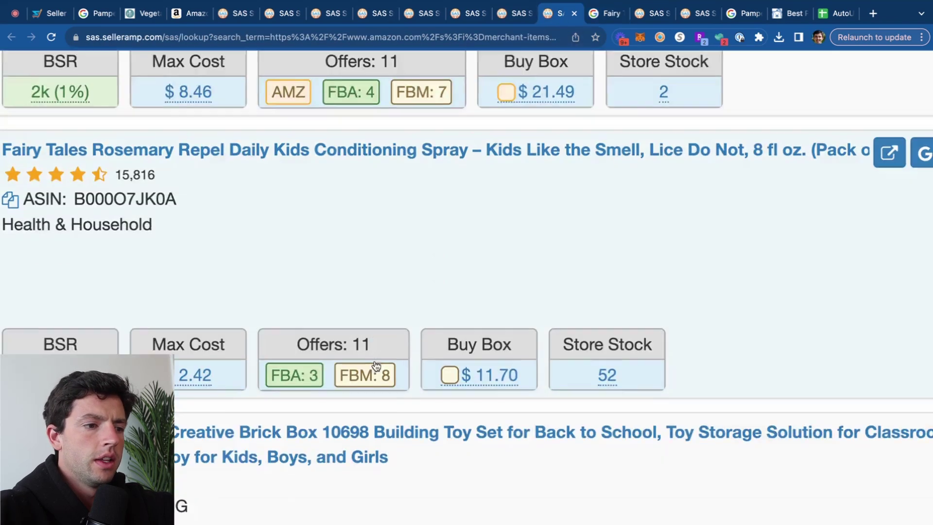
Scroll down the storefront list to the LEGO, Zebco, VEGAMOUR and Static Guard items.
{"action": "scroll", "coordinate": [376, 365], "scroll_direction": "down", "scroll_amount": 5}
{"action": "scroll", "coordinate": [437, 394], "scroll_direction": "down", "scroll_amount": 6}
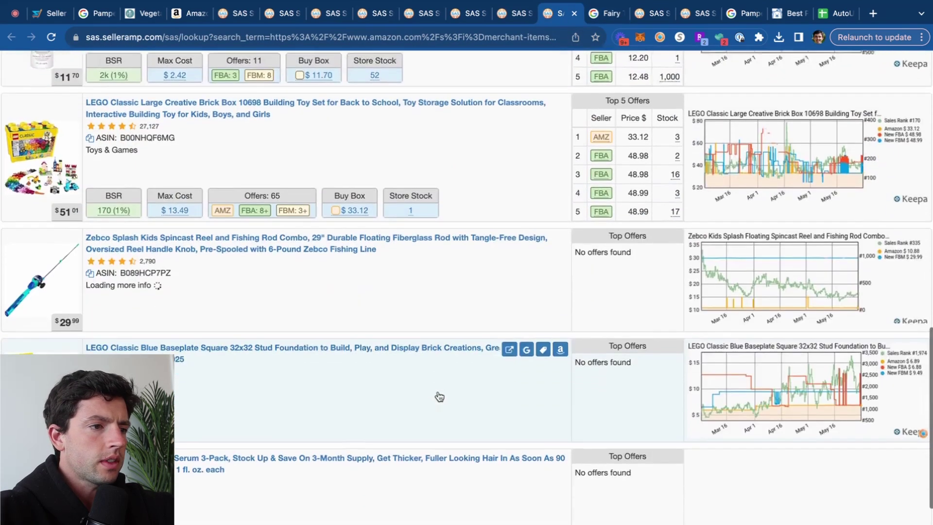
{"action": "scroll", "coordinate": [440, 396], "scroll_direction": "down", "scroll_amount": 1}
{"action": "scroll", "coordinate": [29, 214], "scroll_direction": "up", "scroll_amount": 3}
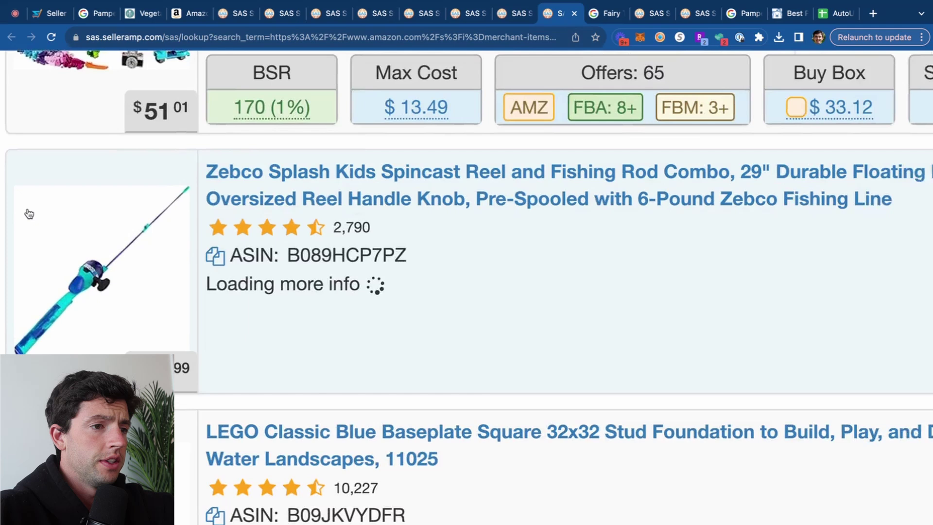
{"action": "scroll", "coordinate": [29, 214], "scroll_direction": "down", "scroll_amount": 3}
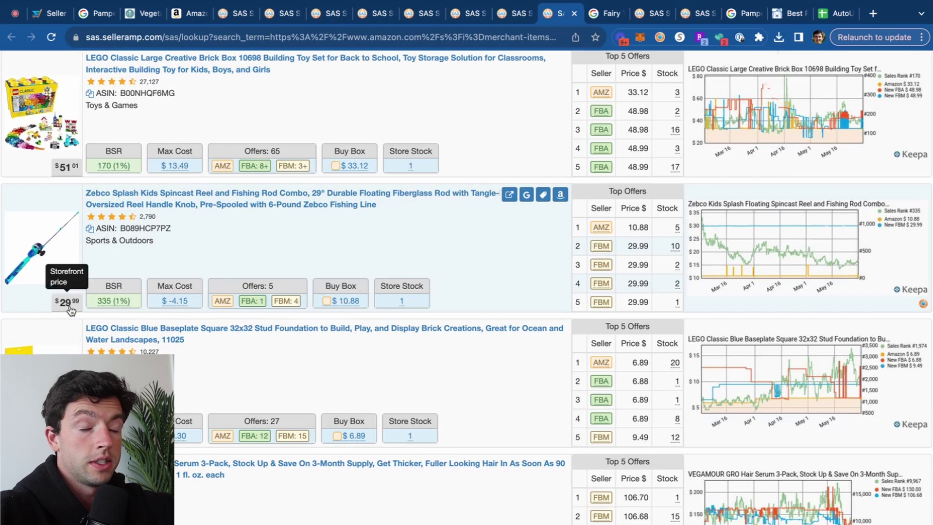
{"action": "scroll", "coordinate": [70, 309], "scroll_direction": "down", "scroll_amount": 4}
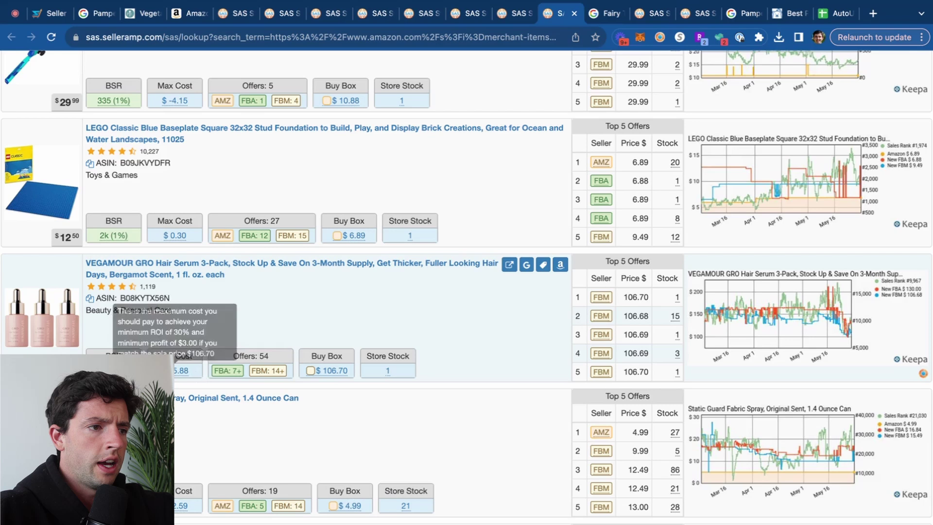
Google the VEGAMOUR GRO Hair Serum and open the first sponsored Vegamour result.
{"action": "left_click", "coordinate": [526, 265]}
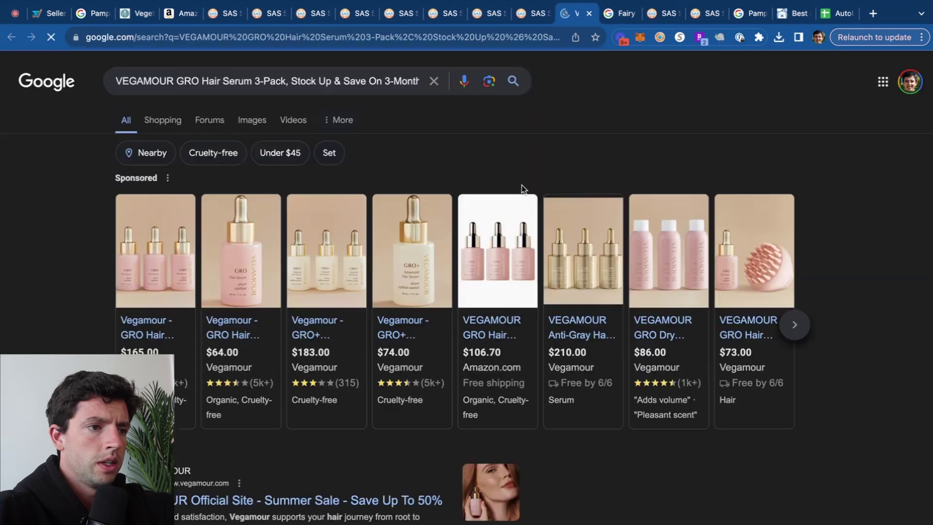
{"action": "left_click", "coordinate": [526, 20]}
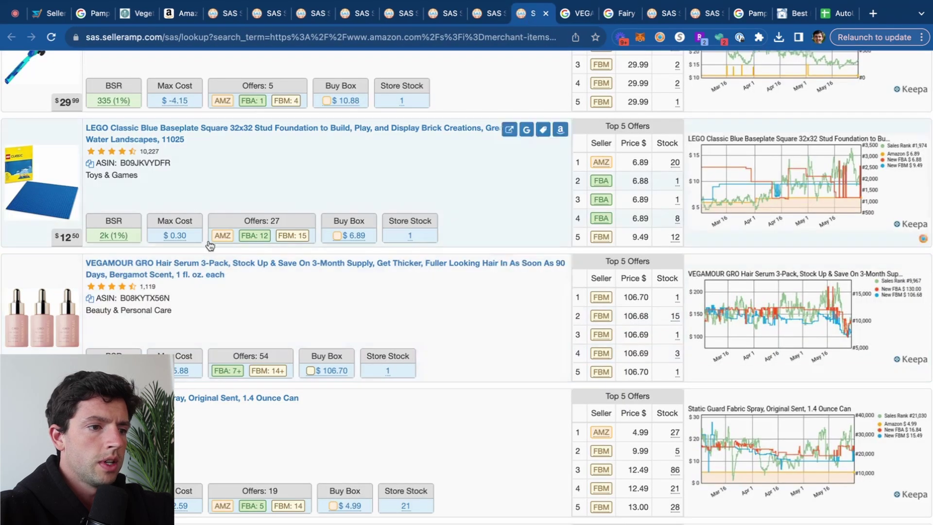
{"action": "left_click", "coordinate": [568, 20]}
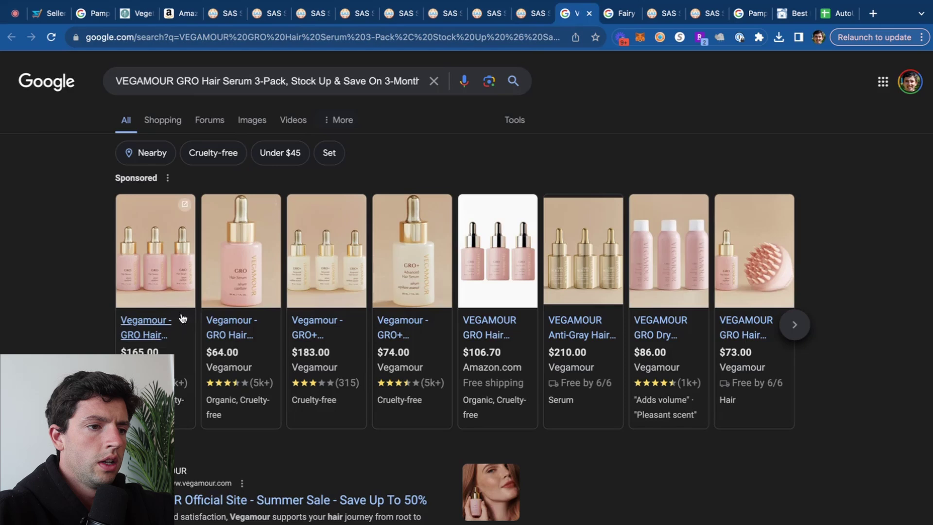
{"action": "left_click", "coordinate": [154, 338]}
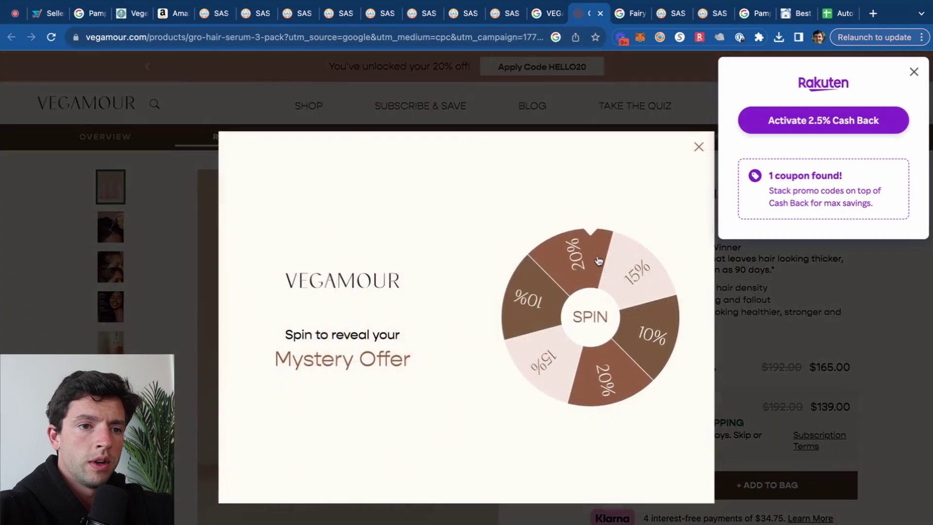
Clear the Vegamour popups, check the $165.00 and $139.00 prices, and return to SellerAmp.
{"action": "left_click", "coordinate": [599, 261]}
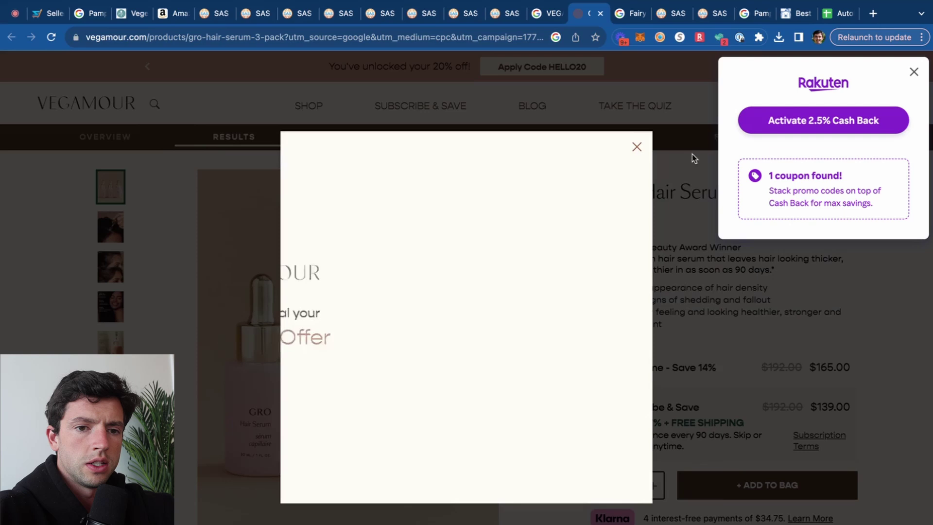
{"action": "left_click", "coordinate": [636, 147]}
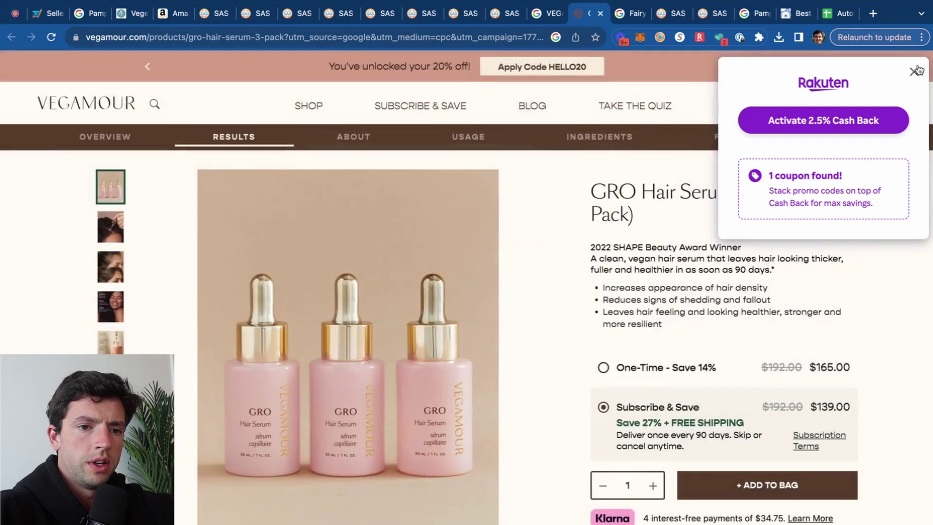
{"action": "scroll", "coordinate": [867, 415], "scroll_direction": "up", "scroll_amount": 5}
{"action": "scroll", "coordinate": [867, 416], "scroll_direction": "down", "scroll_amount": 2}
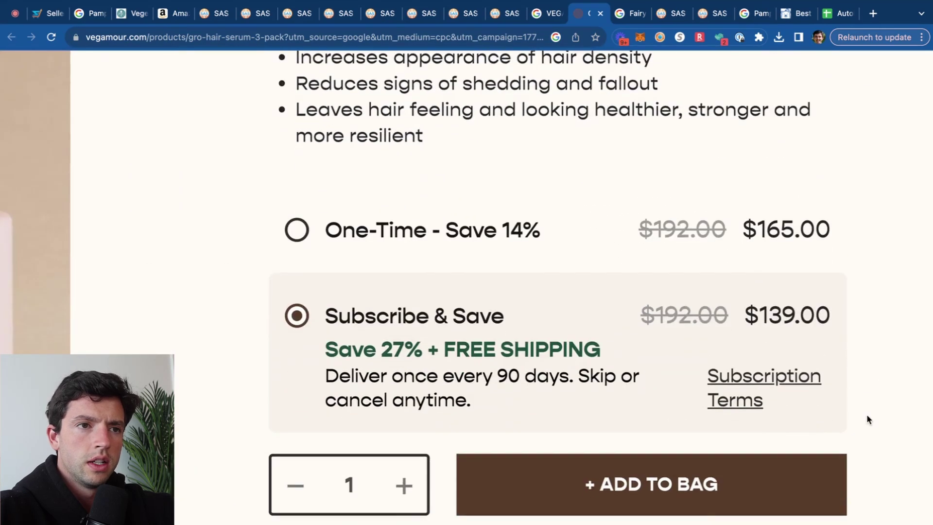
{"action": "left_click", "coordinate": [510, 15]}
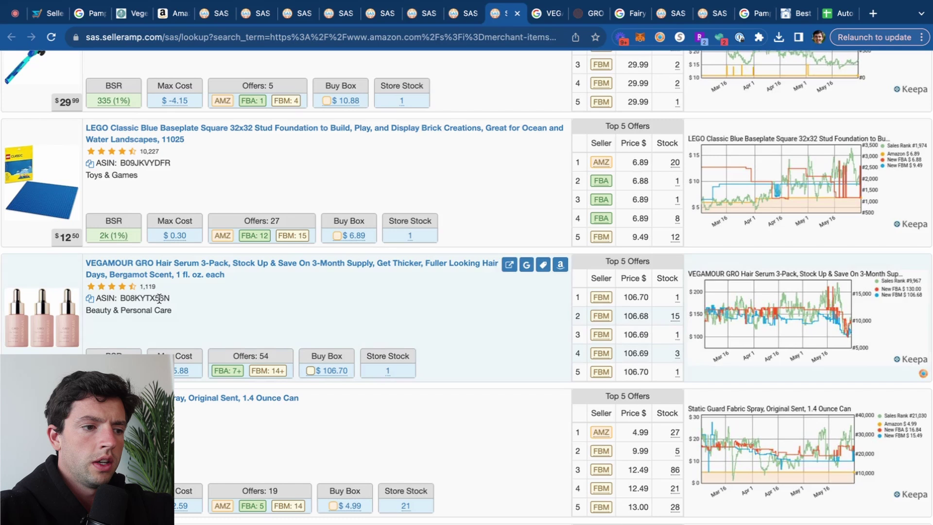
{"action": "scroll", "coordinate": [467, 292], "scroll_direction": "down", "scroll_amount": 3}
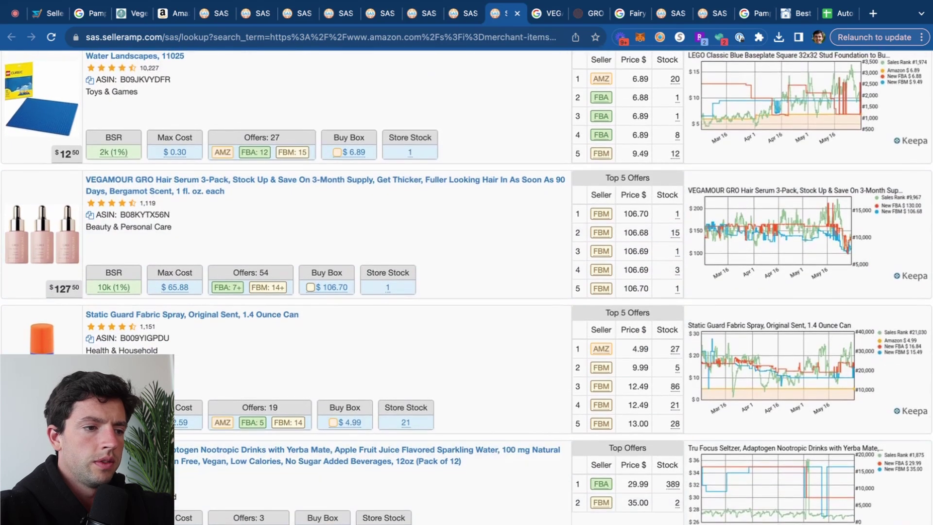
Google the Tru Focus seltzer, then close its results and the Vegamour page.
{"action": "scroll", "coordinate": [364, 432], "scroll_direction": "down", "scroll_amount": 5}
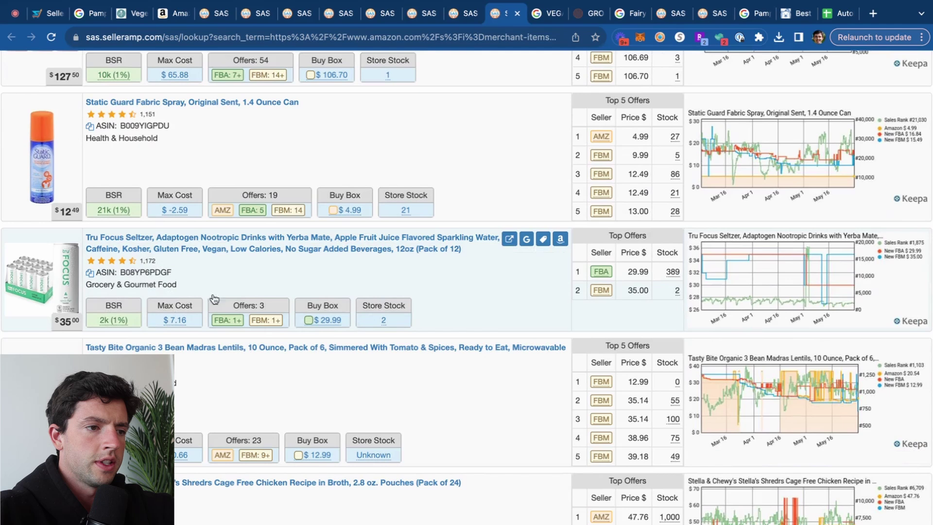
{"action": "left_click", "coordinate": [526, 240]}
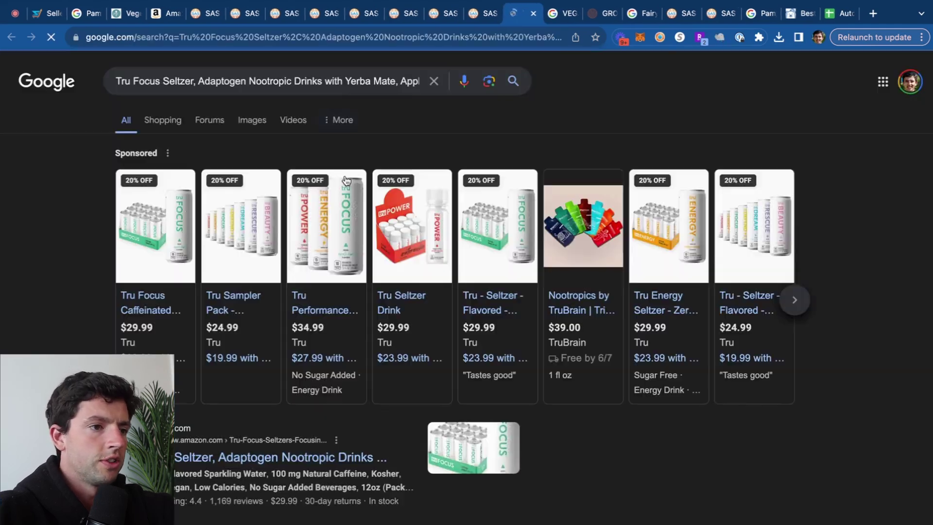
{"action": "mouse_move", "coordinate": [125, 227]}
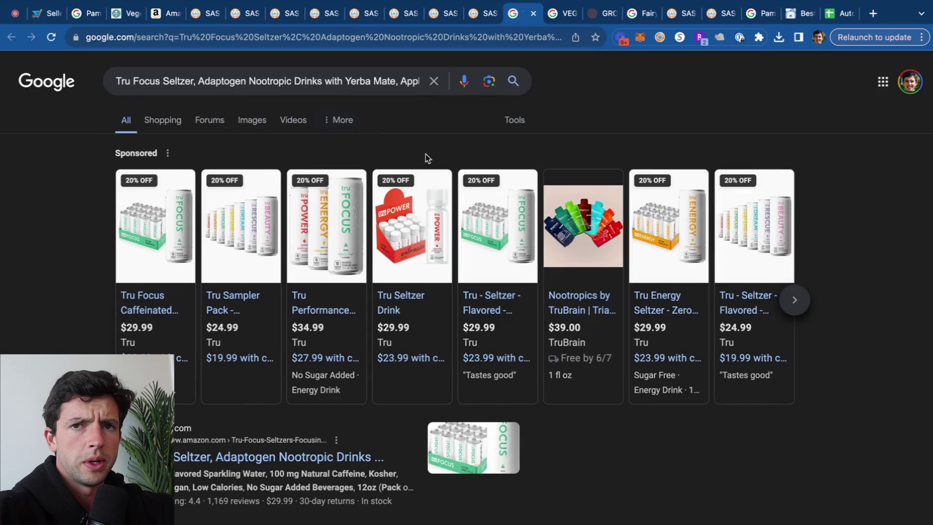
{"action": "left_click", "coordinate": [533, 14]}
{"action": "left_click", "coordinate": [533, 14]}
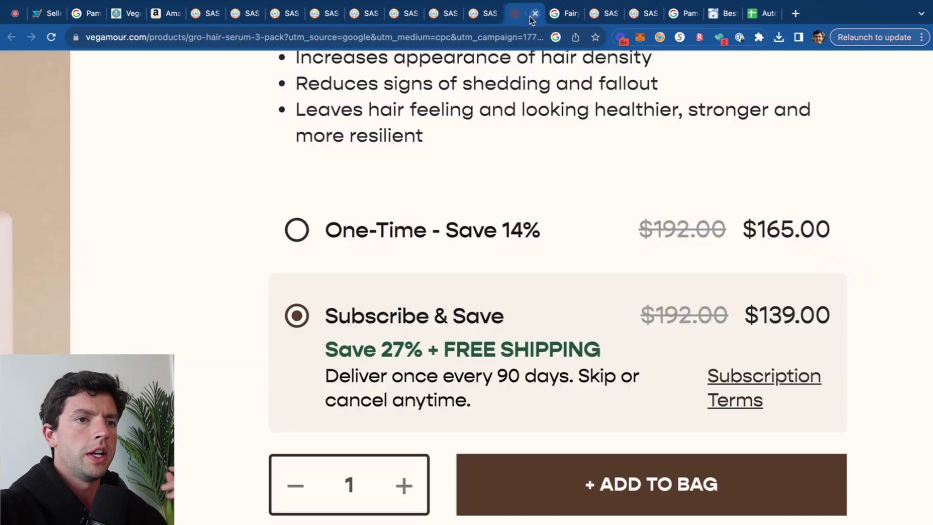
{"action": "left_click", "coordinate": [481, 18]}
Google the Nylon Boar hair brush, compare its $7.69–$11.99 prices, then close the extra tabs.
{"action": "scroll", "coordinate": [291, 243], "scroll_direction": "down", "scroll_amount": 8}
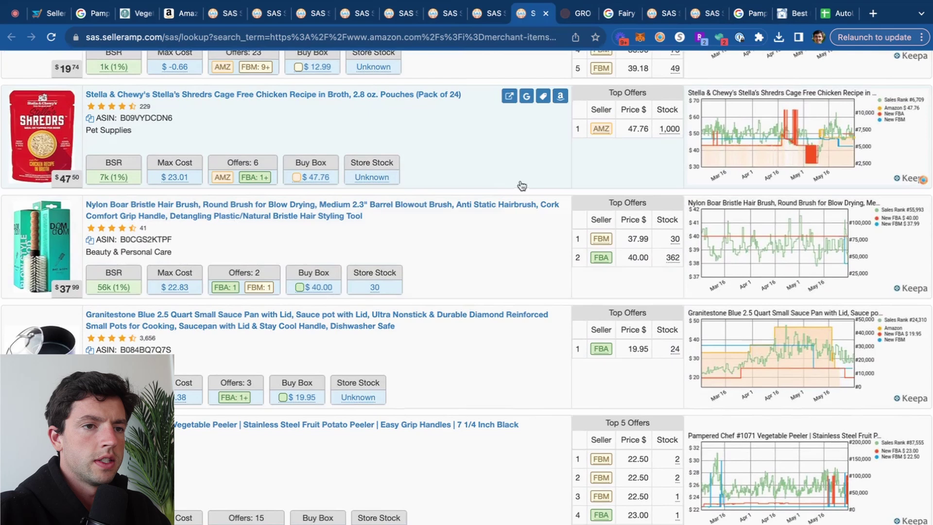
{"action": "left_click", "coordinate": [526, 206]}
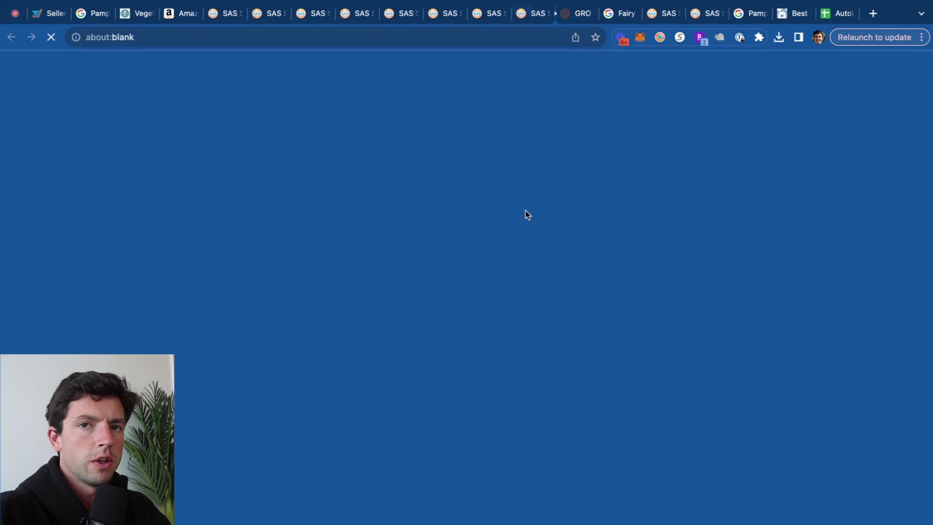
{"action": "scroll", "coordinate": [251, 211], "scroll_direction": "down", "scroll_amount": 3}
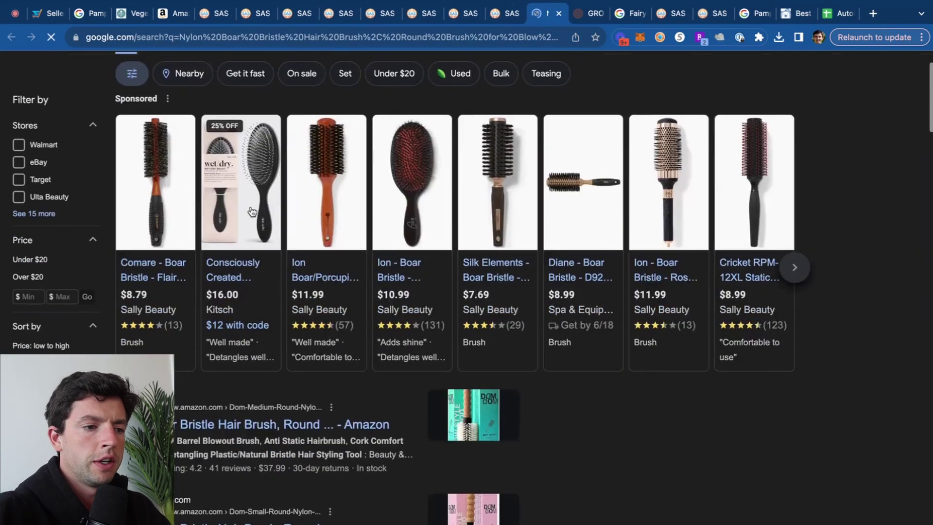
{"action": "scroll", "coordinate": [252, 211], "scroll_direction": "down", "scroll_amount": 4}
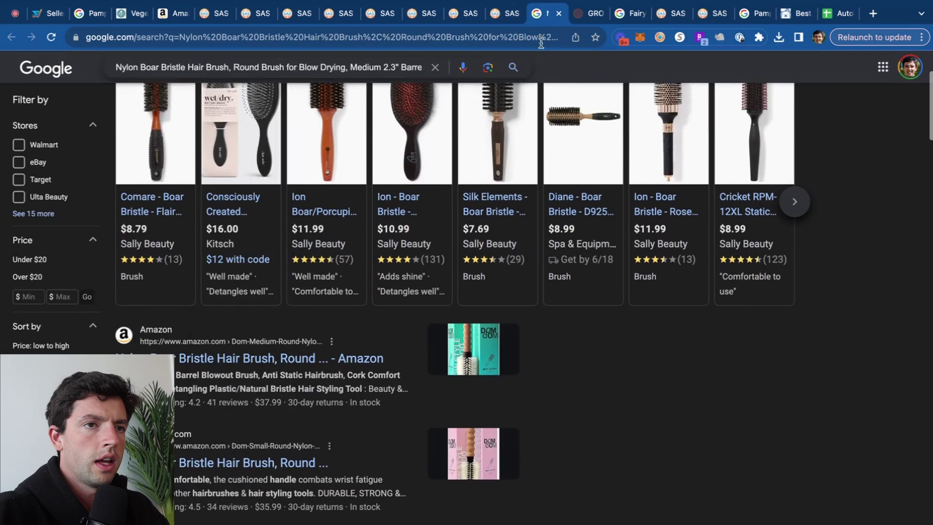
{"action": "key", "text": "ctrl+shift+Tab"}
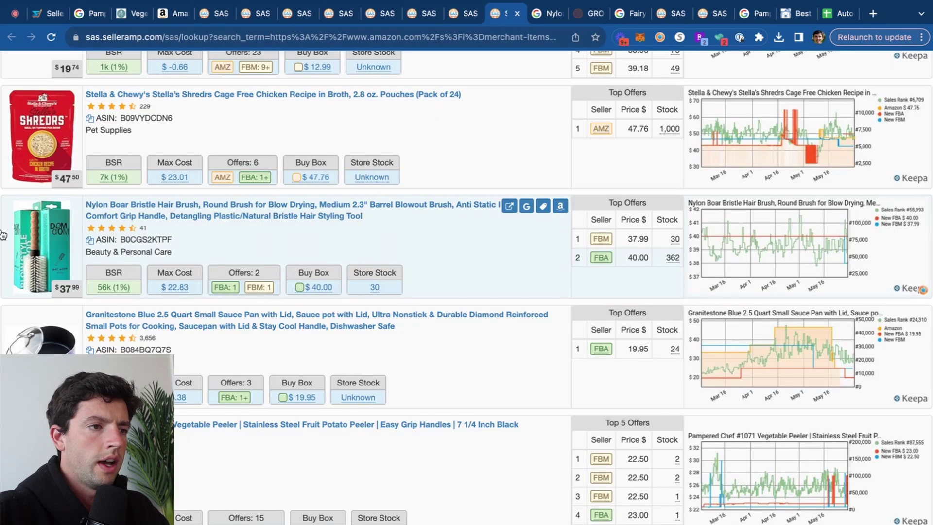
{"action": "key", "text": "ctrl+Tab"}
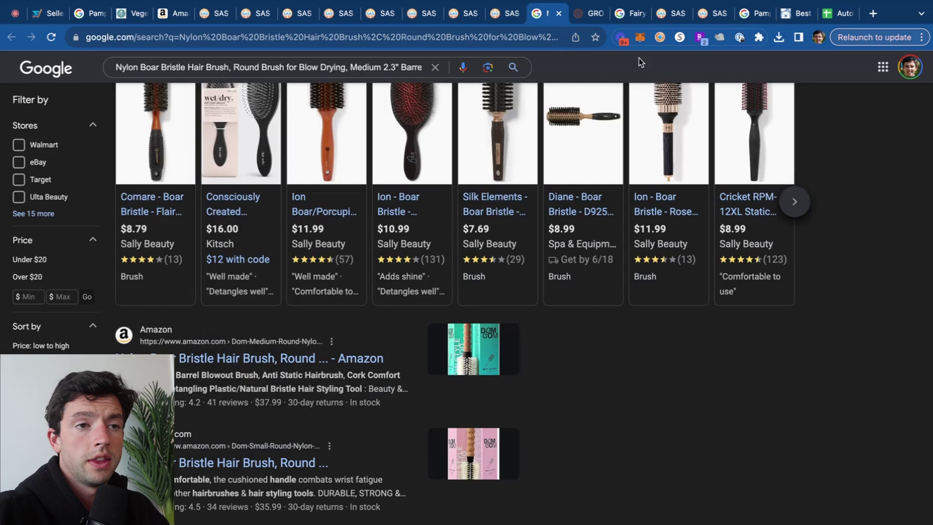
{"action": "left_click", "coordinate": [559, 18]}
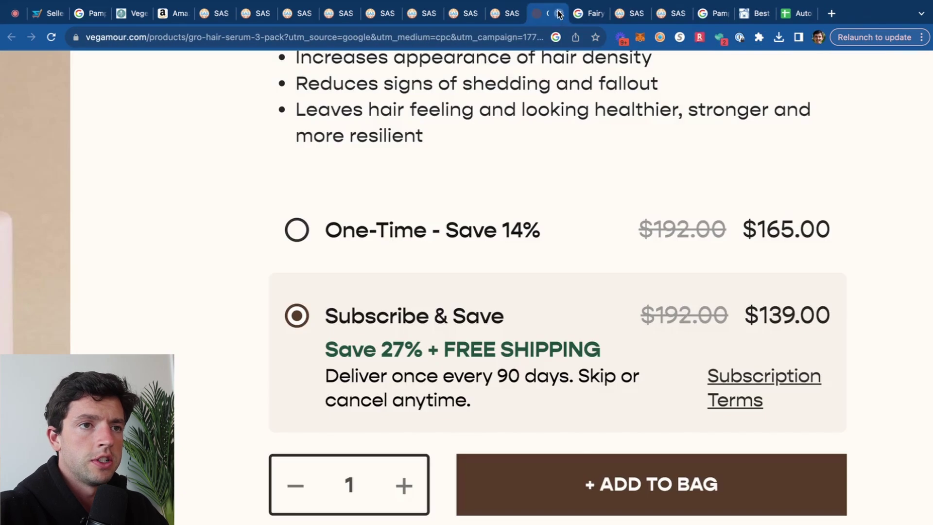
{"action": "left_click", "coordinate": [559, 14]}
Google the Colourpop eyeliner from the storefront list.
{"action": "scroll", "coordinate": [315, 237], "scroll_direction": "down", "scroll_amount": 10}
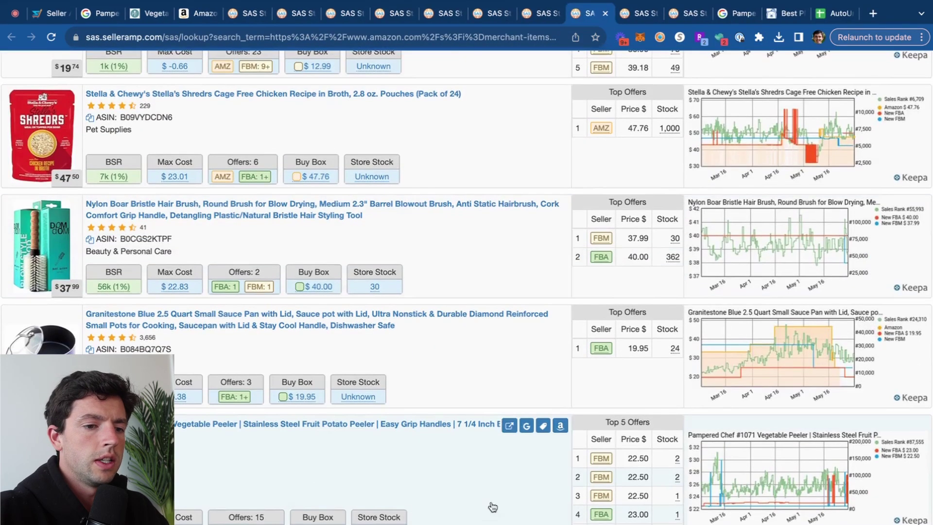
{"action": "scroll", "coordinate": [364, 393], "scroll_direction": "down", "scroll_amount": 5}
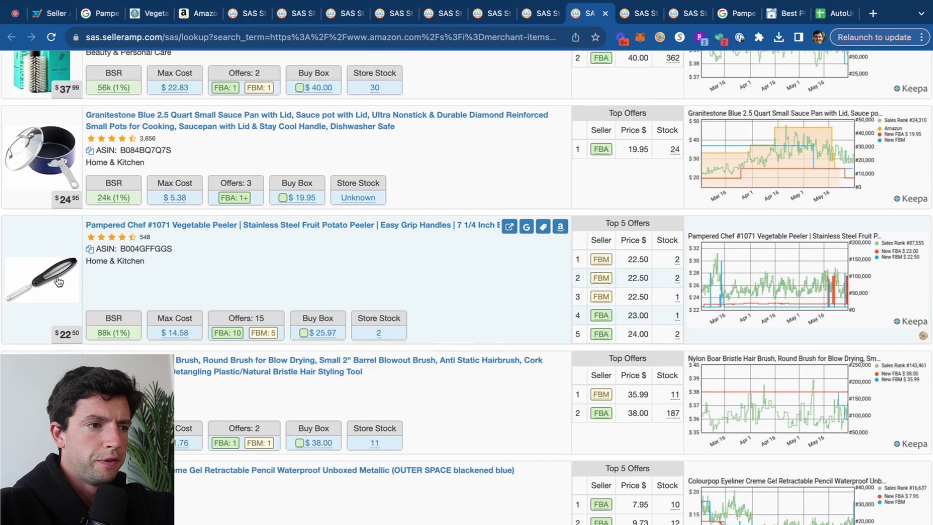
{"action": "scroll", "coordinate": [58, 282], "scroll_direction": "down", "scroll_amount": 5}
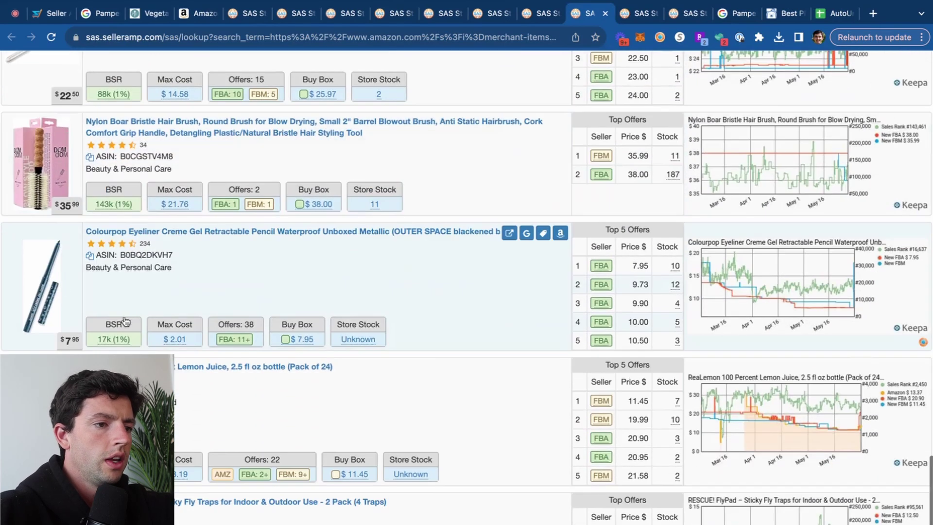
{"action": "left_click", "coordinate": [526, 234]}
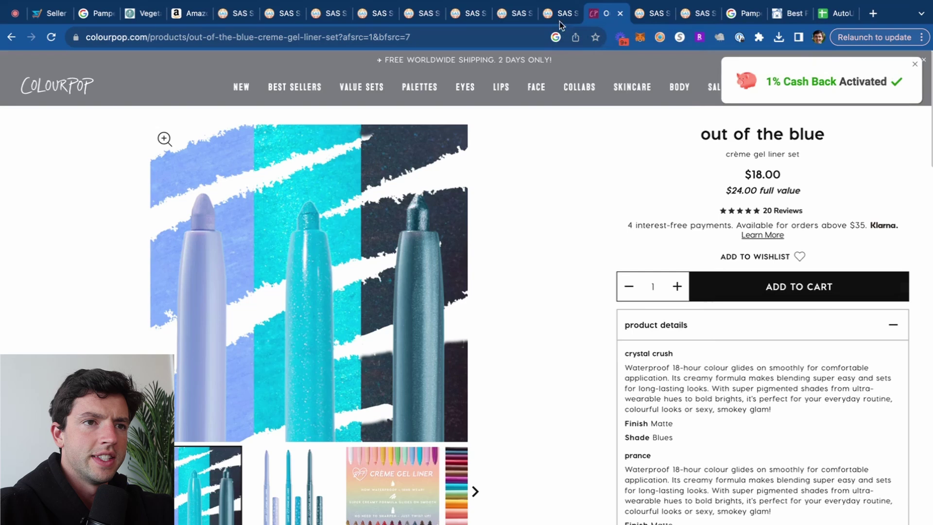
{"action": "left_click", "coordinate": [556, 16]}
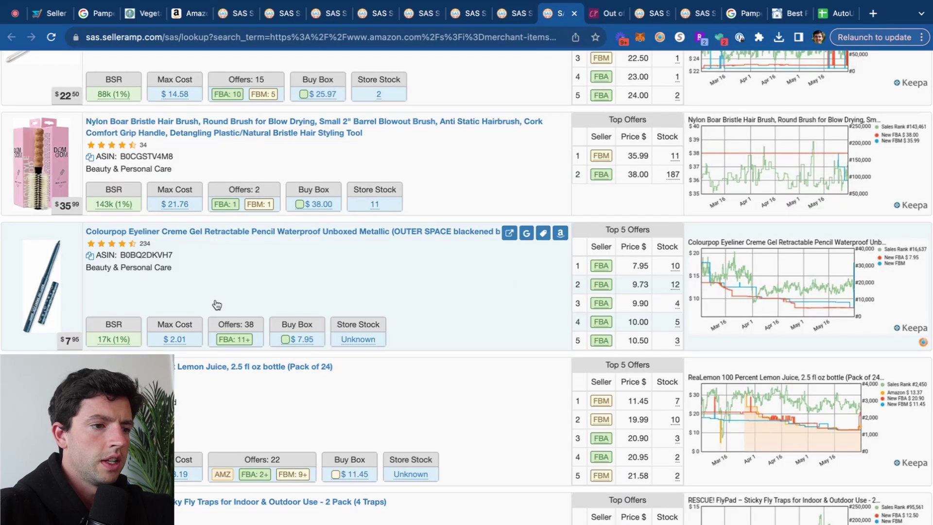
Google the RESCUE! FlyPad traps, open its Amazon page, and check the $5.98 Lowe's price.
{"action": "scroll", "coordinate": [217, 304], "scroll_direction": "down", "scroll_amount": 3}
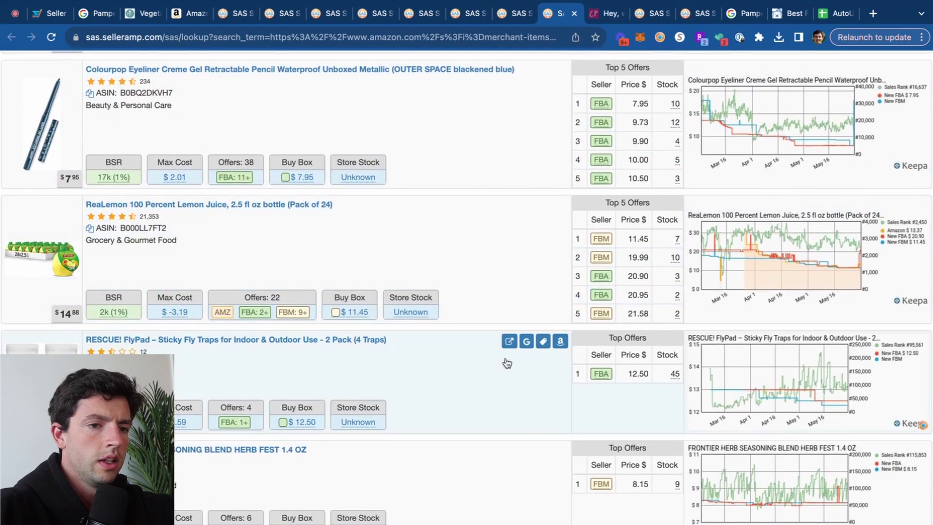
{"action": "left_click", "coordinate": [527, 343]}
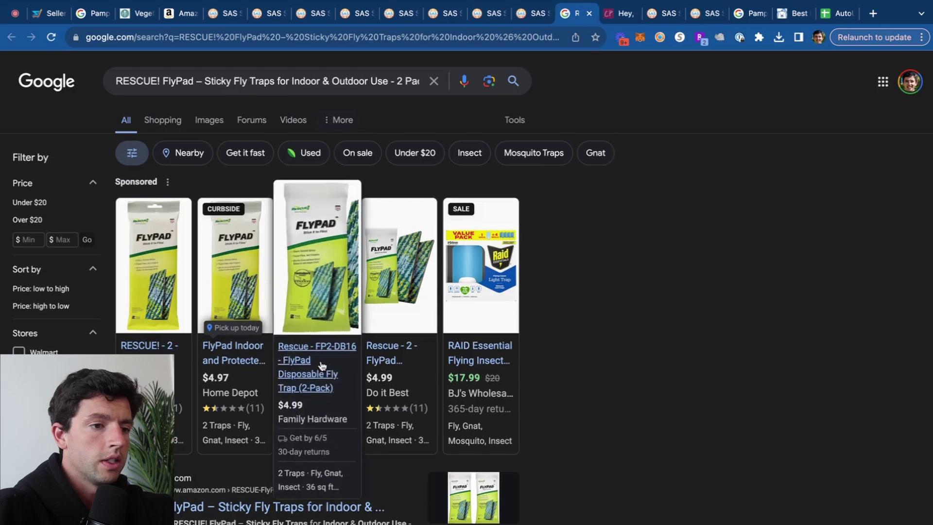
{"action": "scroll", "coordinate": [321, 365], "scroll_direction": "down", "scroll_amount": 4}
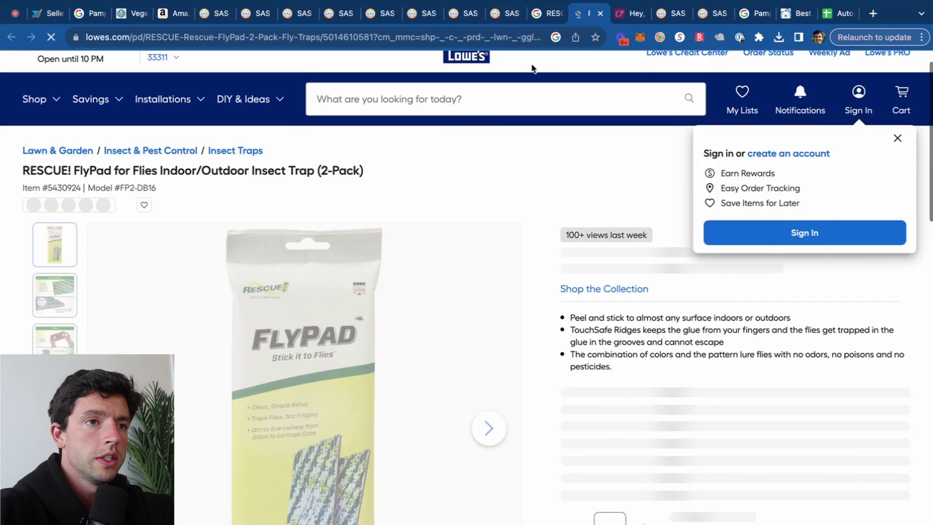
{"action": "left_click", "coordinate": [503, 13]}
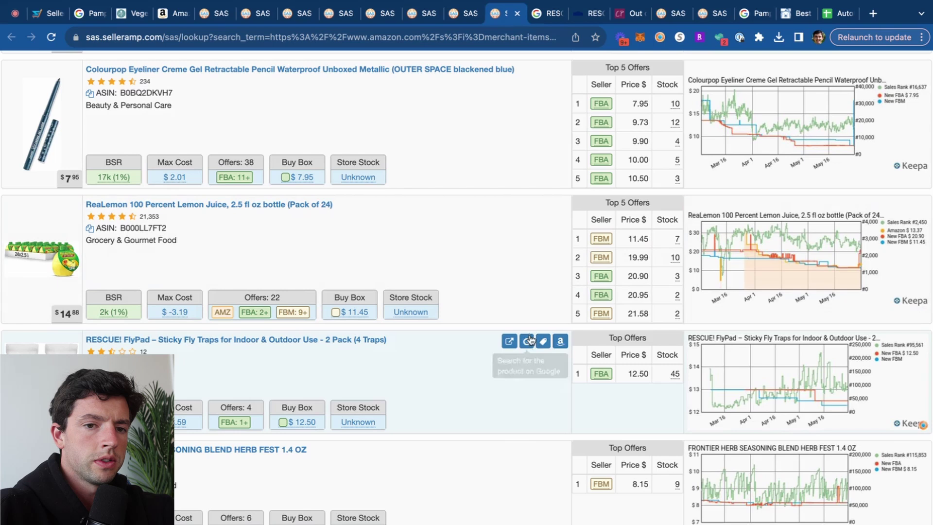
{"action": "left_click", "coordinate": [559, 341]}
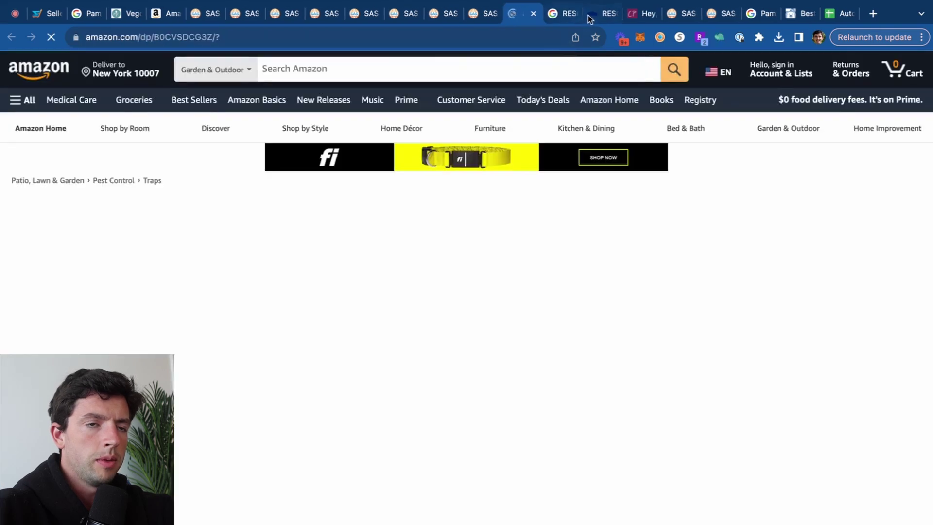
{"action": "left_click_drag", "start_coordinate": [589, 18], "coordinate": [539, 14]}
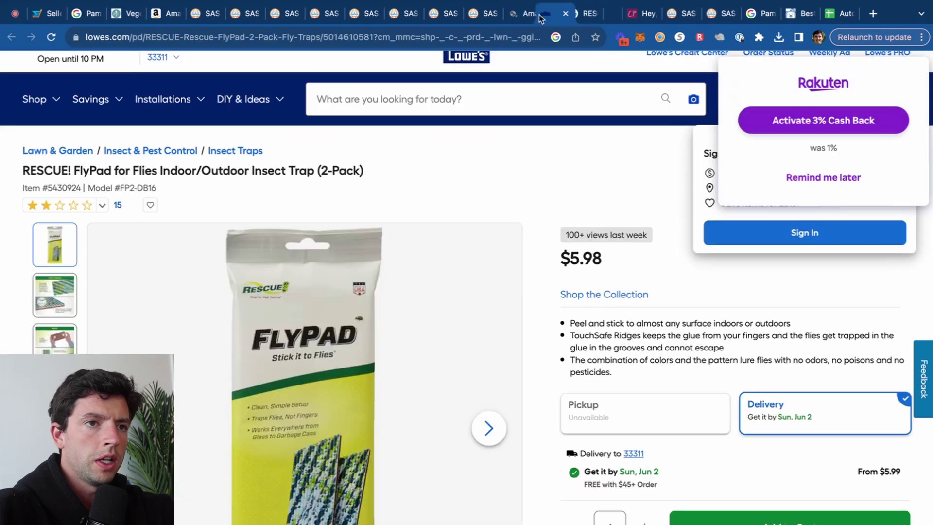
{"action": "left_click", "coordinate": [851, 181]}
{"action": "scroll", "coordinate": [846, 185], "scroll_direction": "down", "scroll_amount": 2}
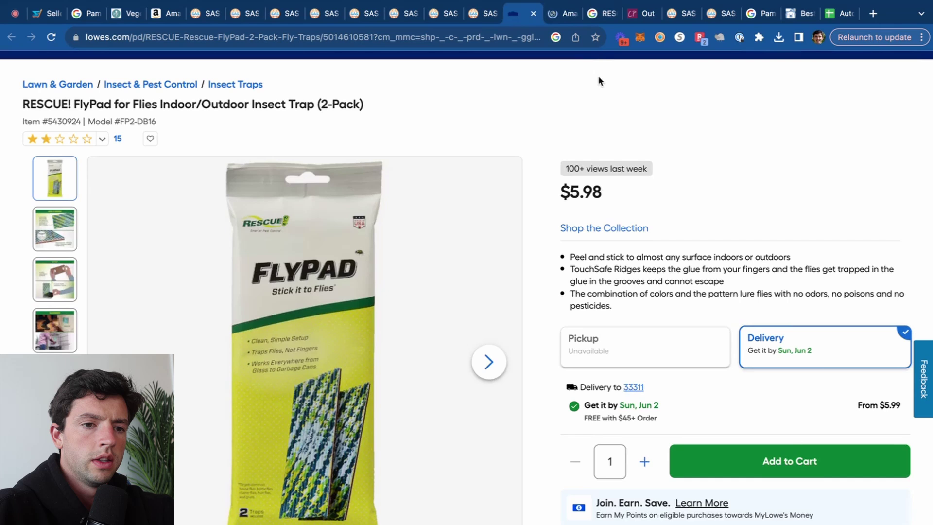
{"action": "scroll", "coordinate": [605, 98], "scroll_direction": "up", "scroll_amount": 2}
Show the FlyPad's full Keepa price history, then close the Lowe's and Amazon tabs.
{"action": "left_click", "coordinate": [561, 15]}
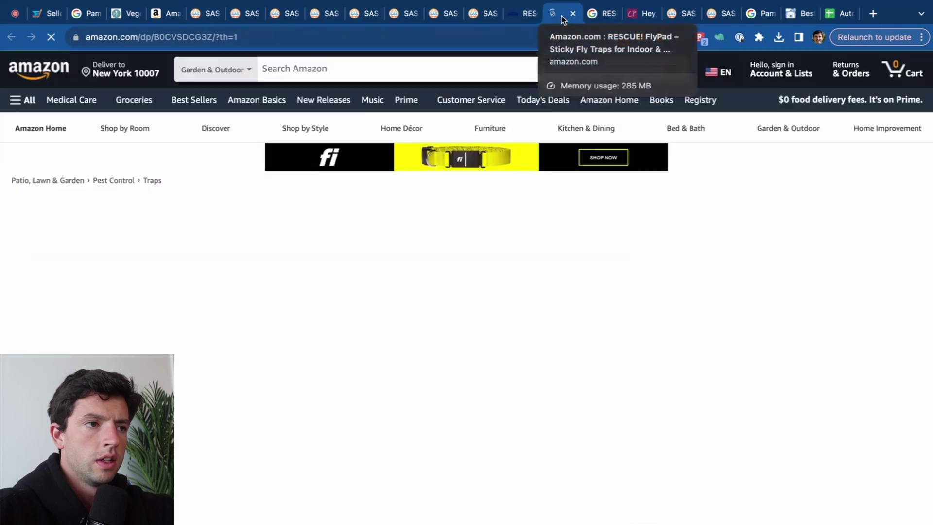
{"action": "scroll", "coordinate": [548, 423], "scroll_direction": "down", "scroll_amount": 10}
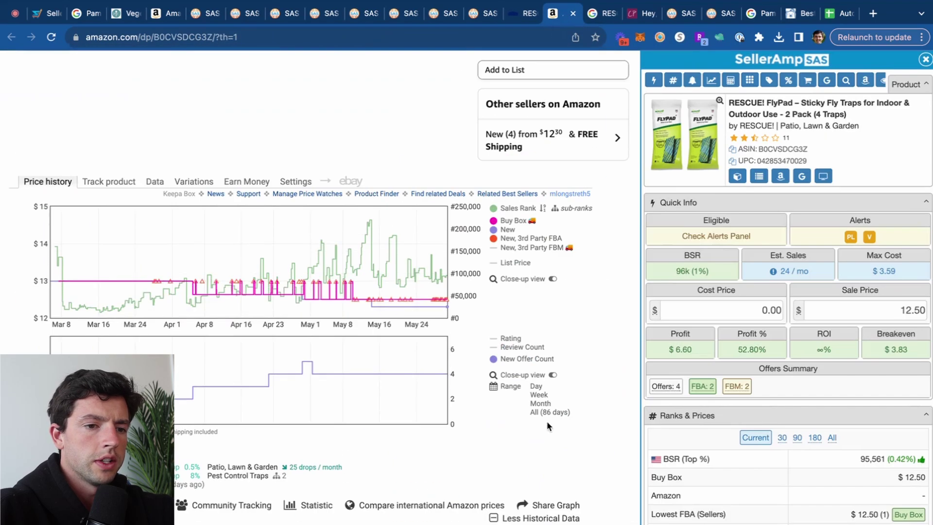
{"action": "left_click", "coordinate": [549, 412]}
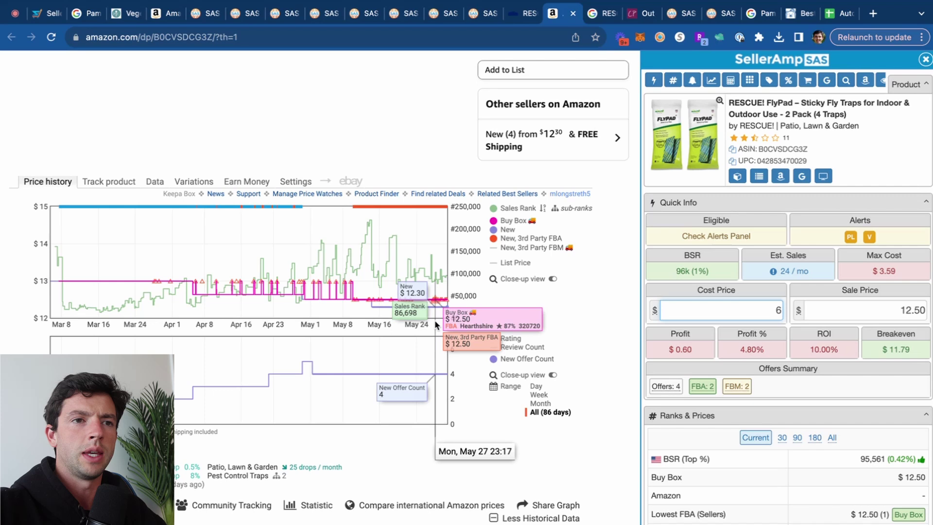
{"action": "left_click", "coordinate": [527, 13]}
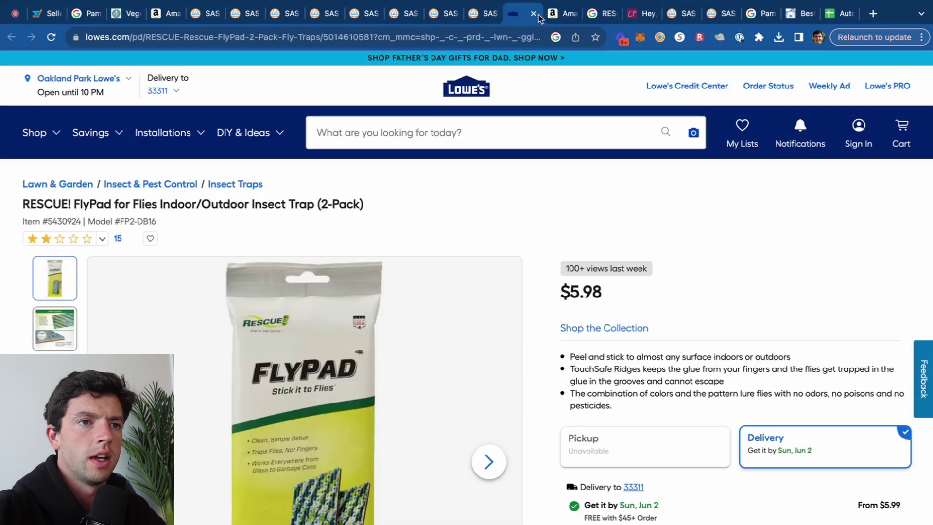
{"action": "left_click", "coordinate": [535, 14]}
{"action": "left_click", "coordinate": [537, 15]}
Close the FlyPad, Colourpop and earlier result tabs, and check the Avon shower gel on Google.
{"action": "left_click", "coordinate": [537, 15]}
{"action": "left_click", "coordinate": [536, 15]}
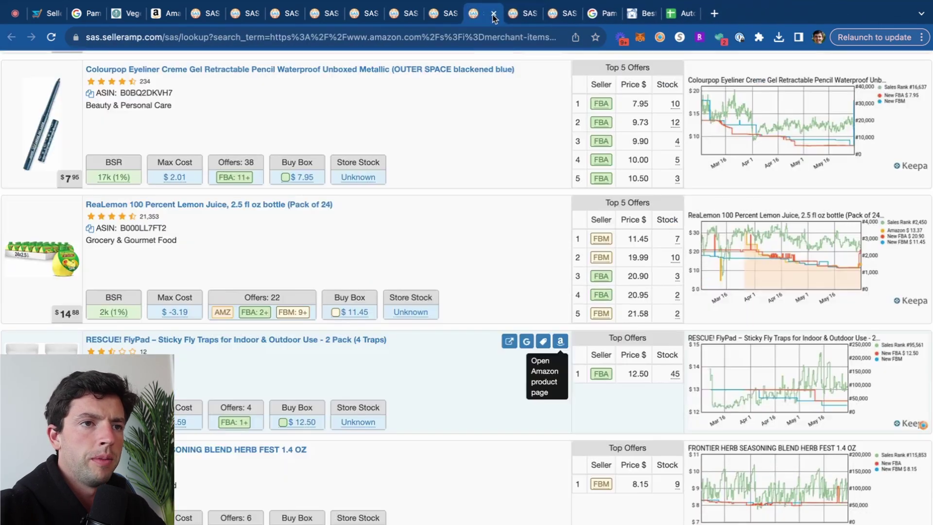
{"action": "left_click", "coordinate": [494, 15]}
{"action": "scroll", "coordinate": [238, 278], "scroll_direction": "down", "scroll_amount": 4}
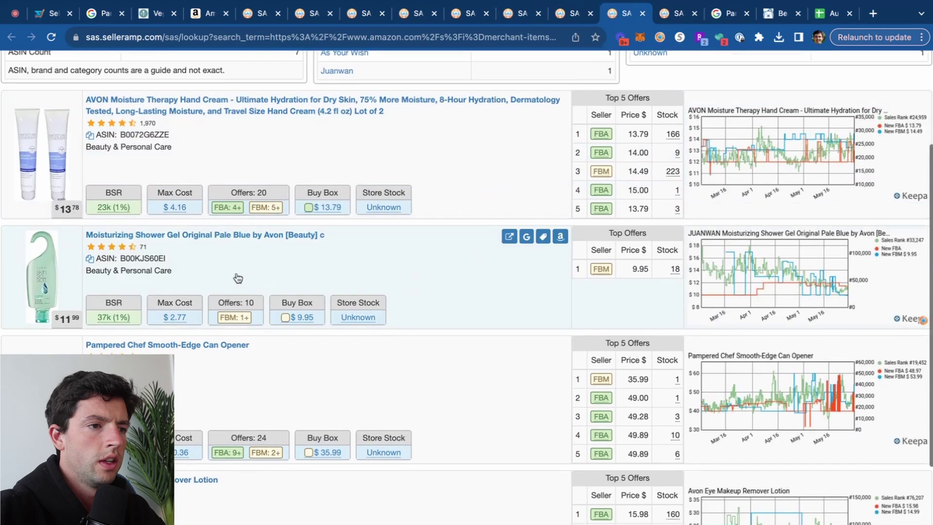
{"action": "left_click", "coordinate": [528, 238]}
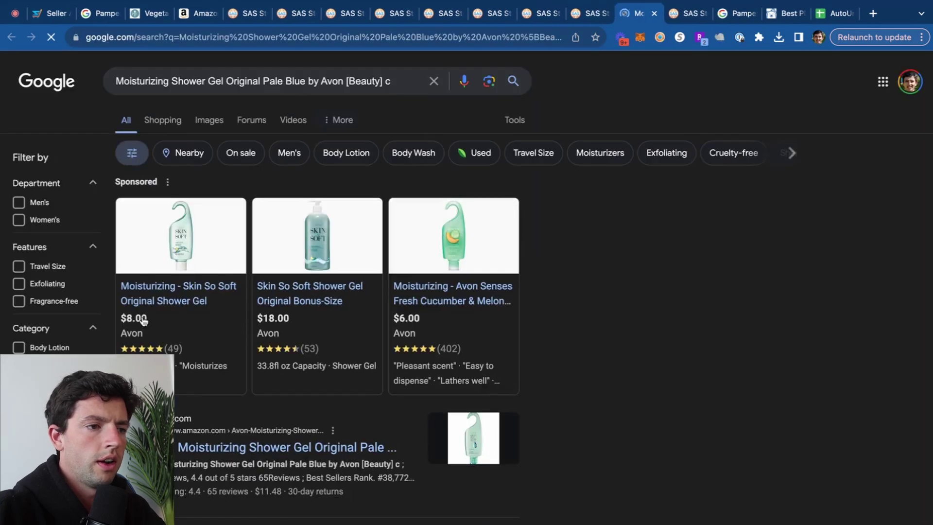
{"action": "scroll", "coordinate": [144, 312], "scroll_direction": "up", "scroll_amount": 5}
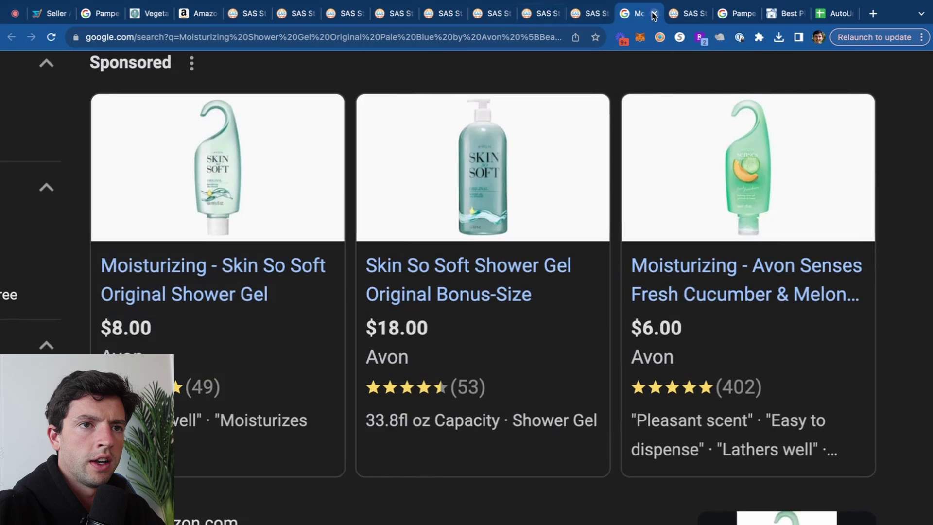
{"action": "left_click", "coordinate": [654, 15]}
Google the Pampered Chef Smooth-Edge Can Opener, finding $29.50 direct from Pampered Chef.
{"action": "scroll", "coordinate": [362, 253], "scroll_direction": "down", "scroll_amount": 3}
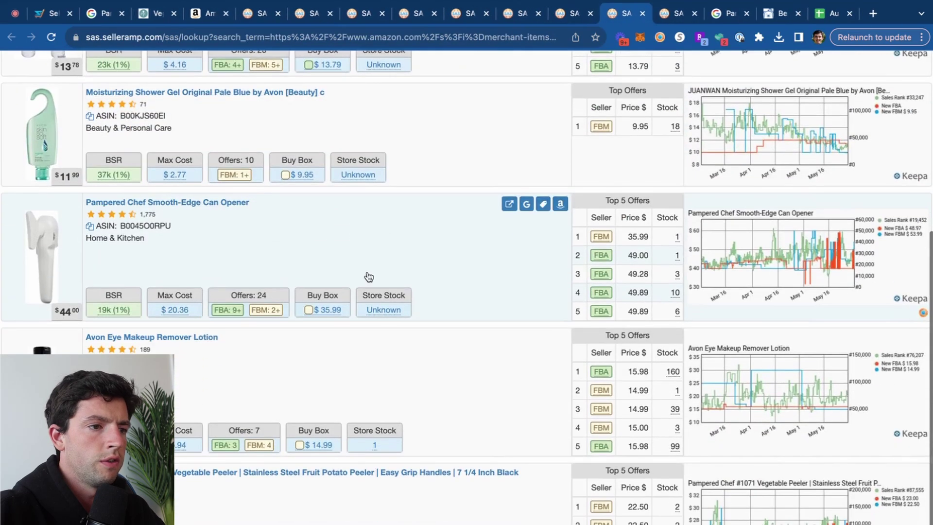
{"action": "scroll", "coordinate": [369, 276], "scroll_direction": "down", "scroll_amount": 3}
{"action": "left_click", "coordinate": [525, 156]}
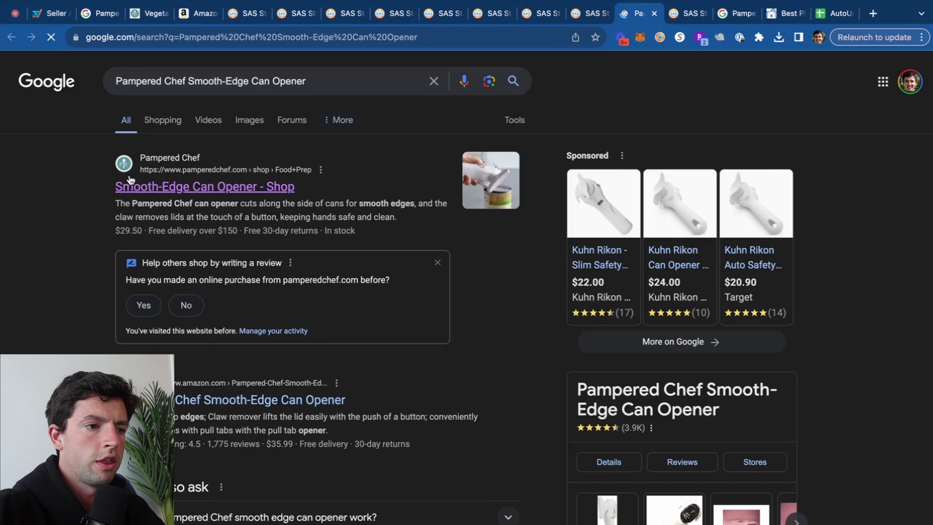
{"action": "scroll", "coordinate": [130, 180], "scroll_direction": "up", "scroll_amount": 3}
{"action": "key", "text": "ctrl+shift+Tab"}
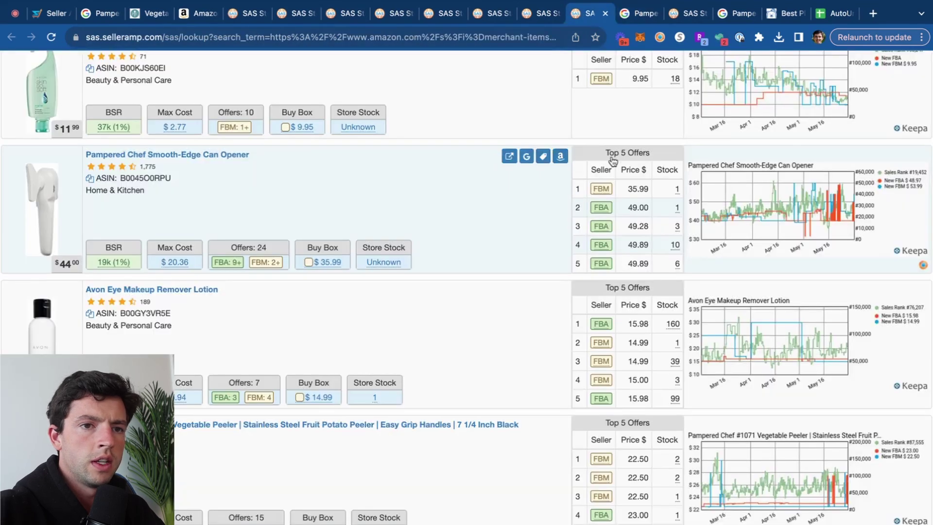
Open the can opener's $35.99 Amazon listing from the SellerAmp row.
{"action": "left_click", "coordinate": [560, 156]}
{"action": "left_click_drag", "start_coordinate": [640, 13], "coordinate": [573, 15]}
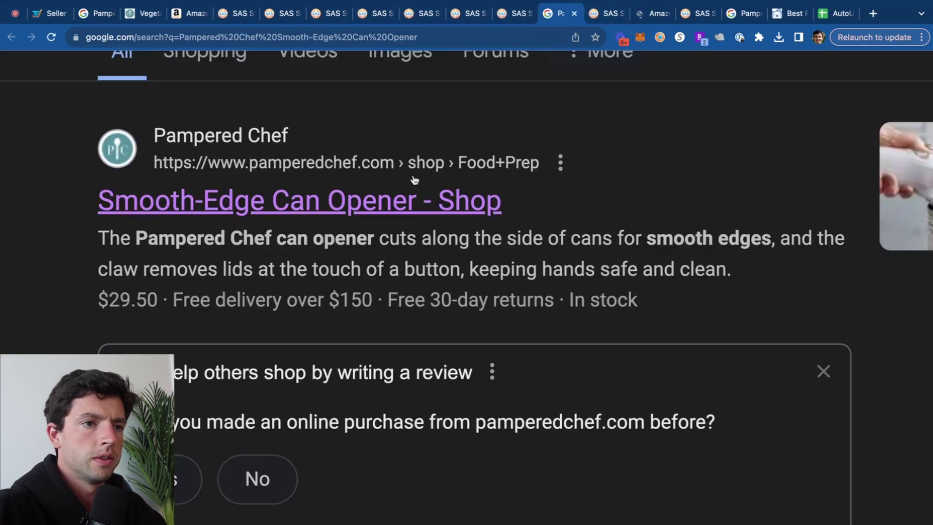
{"action": "key", "text": "ctrl+Tab"}
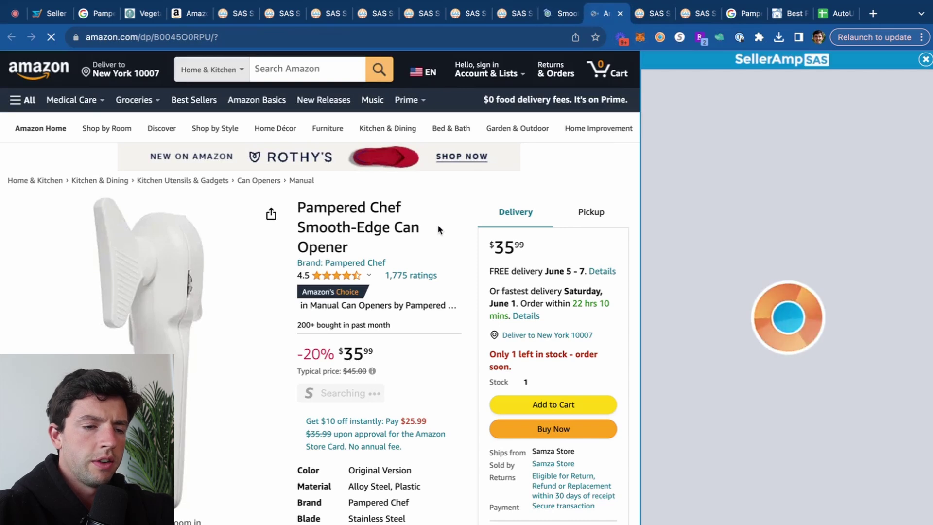
Enter a 54.00 sale price and 29.50 cost for $12.29 profit and 41.66% ROI.
{"action": "scroll", "coordinate": [411, 268], "scroll_direction": "down", "scroll_amount": 12}
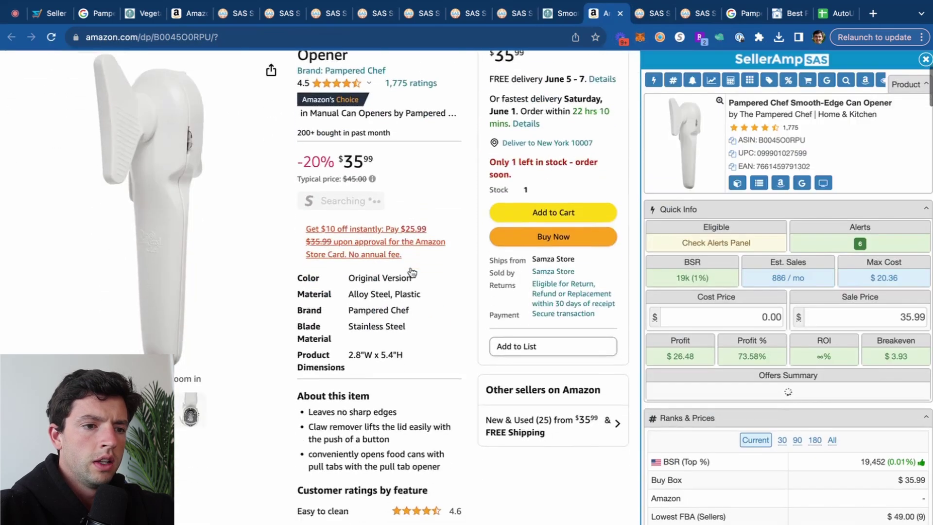
{"action": "scroll", "coordinate": [412, 271], "scroll_direction": "down", "scroll_amount": 5}
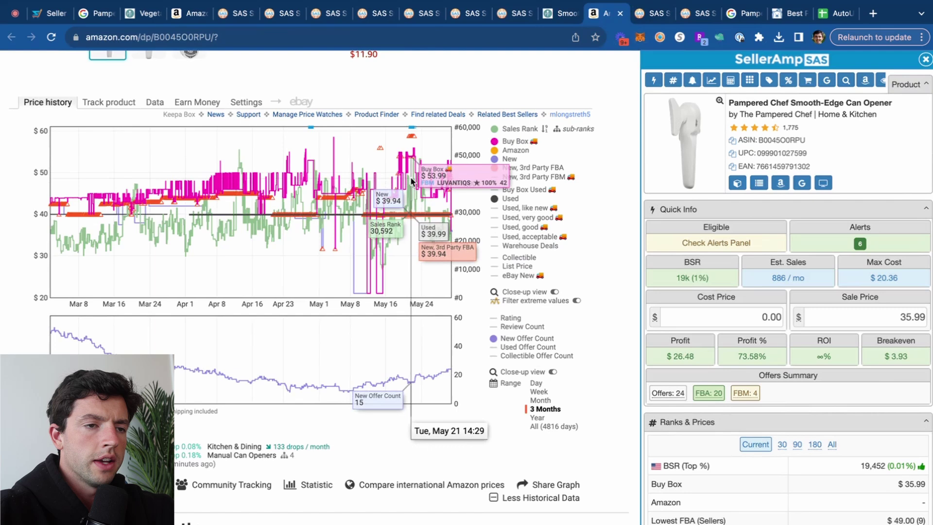
{"action": "scroll", "coordinate": [412, 180], "scroll_direction": "up", "scroll_amount": 10}
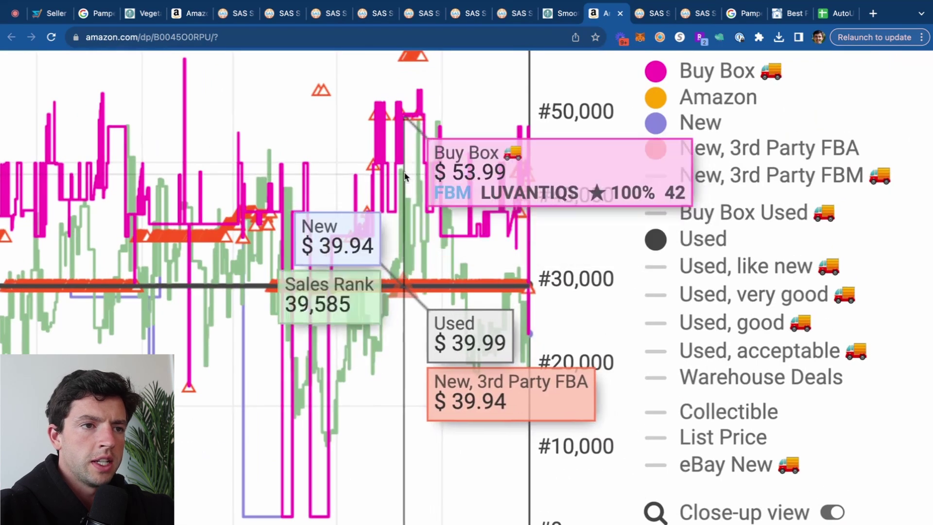
{"action": "scroll", "coordinate": [407, 174], "scroll_direction": "down", "scroll_amount": 10}
{"action": "left_click", "coordinate": [908, 321]}
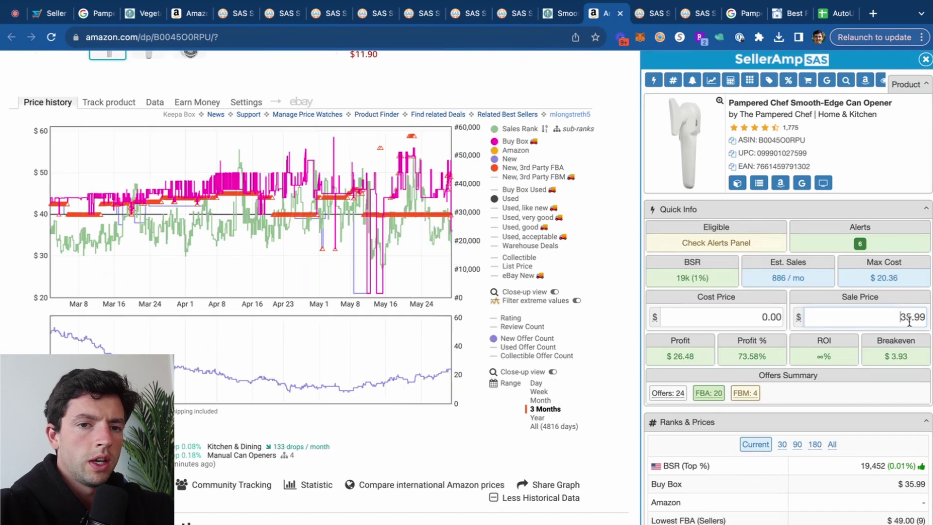
{"action": "left_click", "coordinate": [783, 314]}
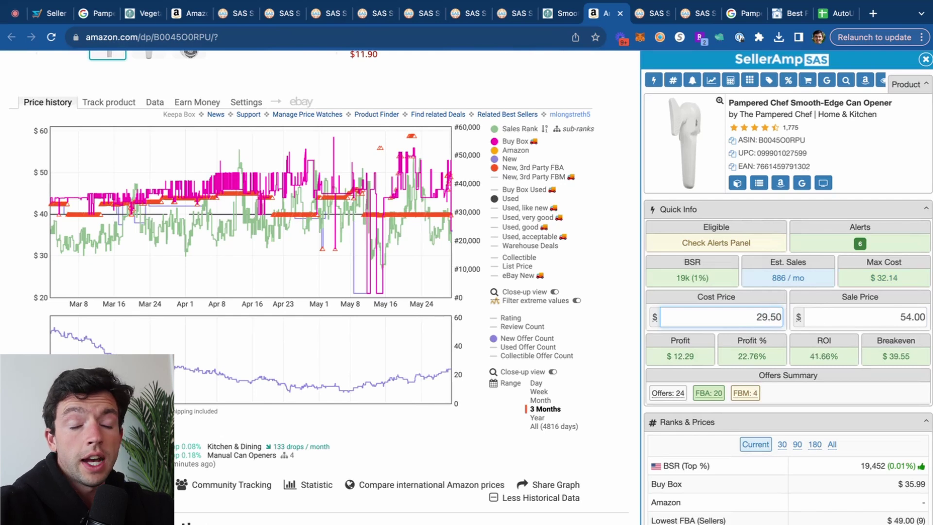
Set the Keepa chart range to one year and review the price history.
{"action": "left_click", "coordinate": [537, 418]}
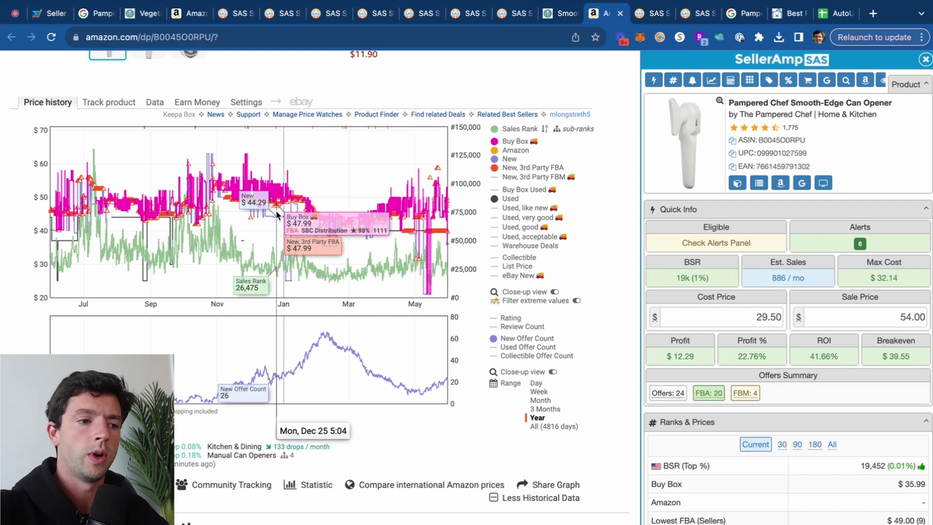
{"action": "mouse_move", "coordinate": [648, 249]}
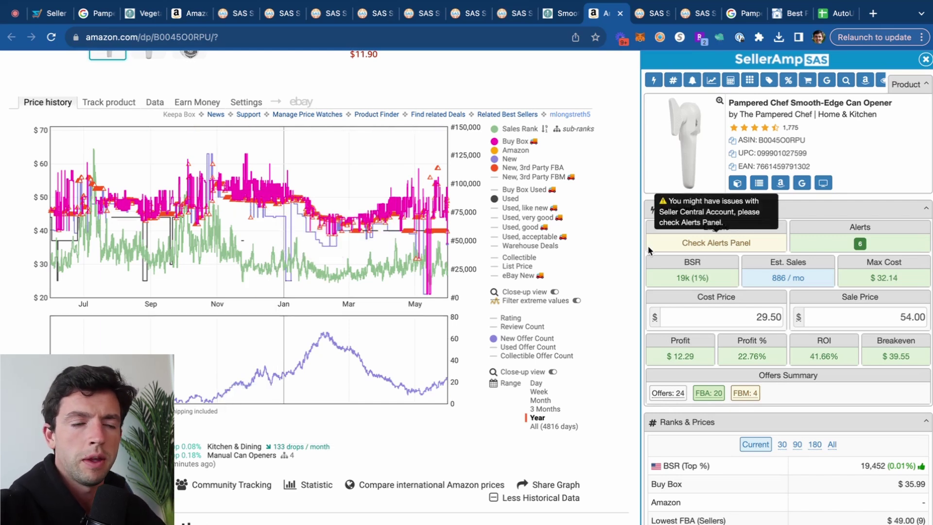
{"action": "mouse_move", "coordinate": [594, 245]}
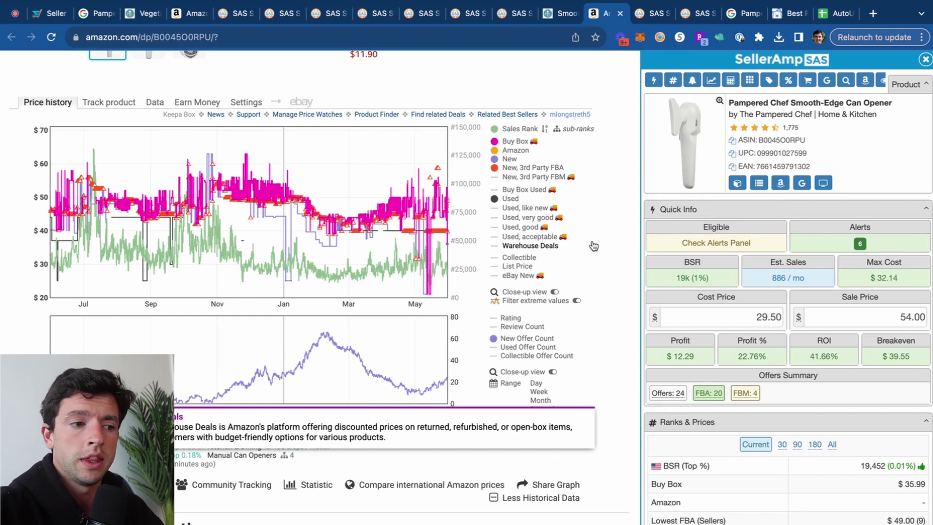
{"action": "scroll", "coordinate": [835, 255], "scroll_direction": "down", "scroll_amount": 15}
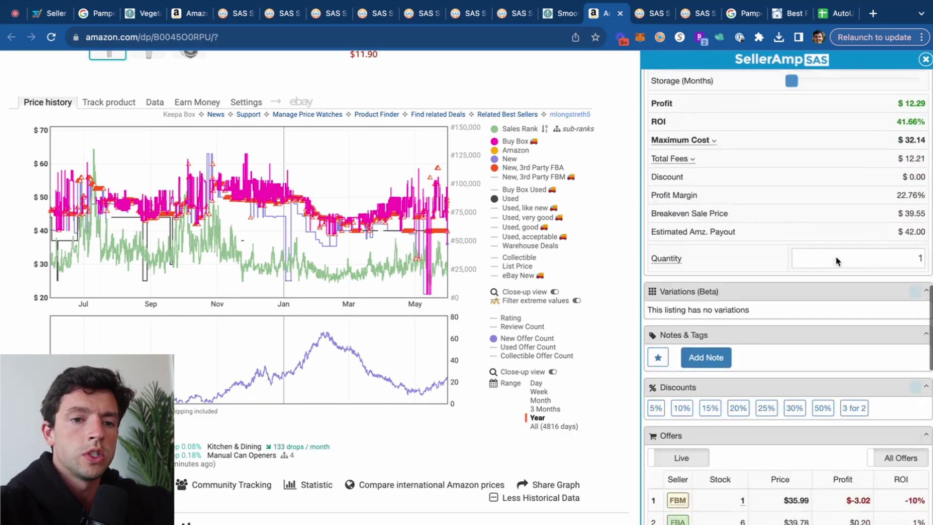
{"action": "scroll", "coordinate": [835, 257], "scroll_direction": "down", "scroll_amount": 10}
{"action": "scroll", "coordinate": [900, 336], "scroll_direction": "up", "scroll_amount": 5}
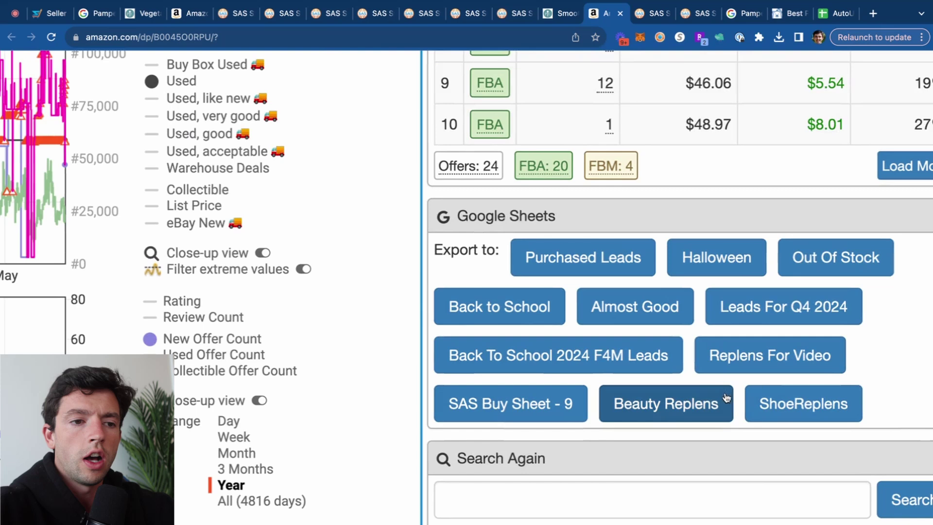
Export the can opener to Almost Good and set a Keepa Buy Box 'or more' alert at 50.
{"action": "left_click", "coordinate": [611, 314]}
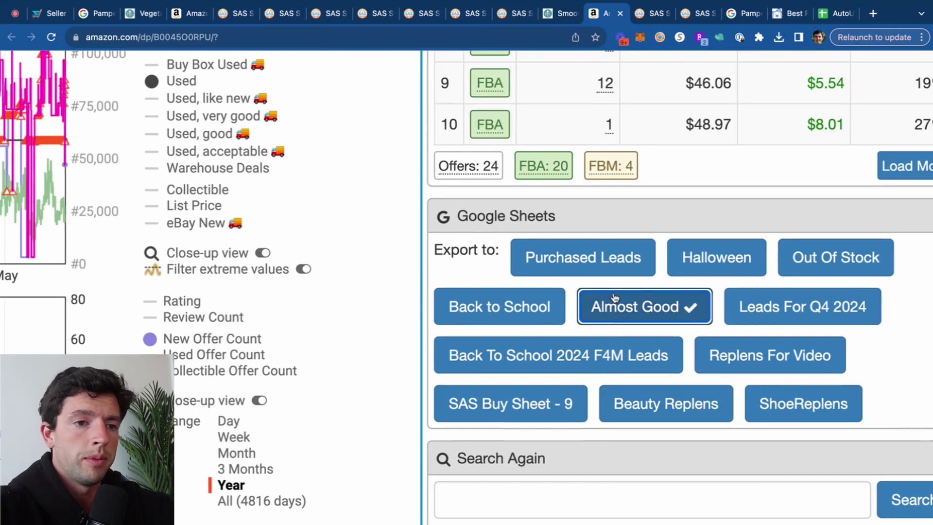
{"action": "scroll", "coordinate": [615, 301], "scroll_direction": "down", "scroll_amount": 5}
{"action": "left_click", "coordinate": [137, 106]}
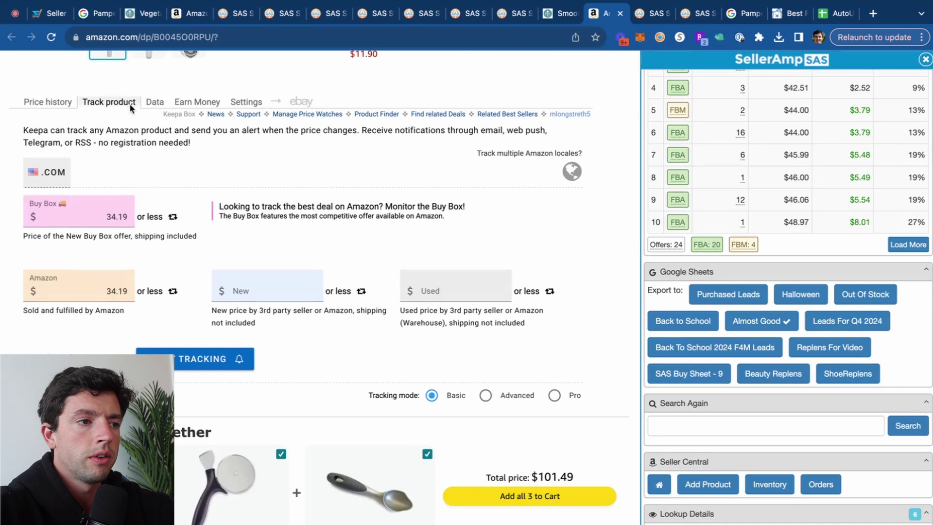
{"action": "left_click", "coordinate": [156, 213]}
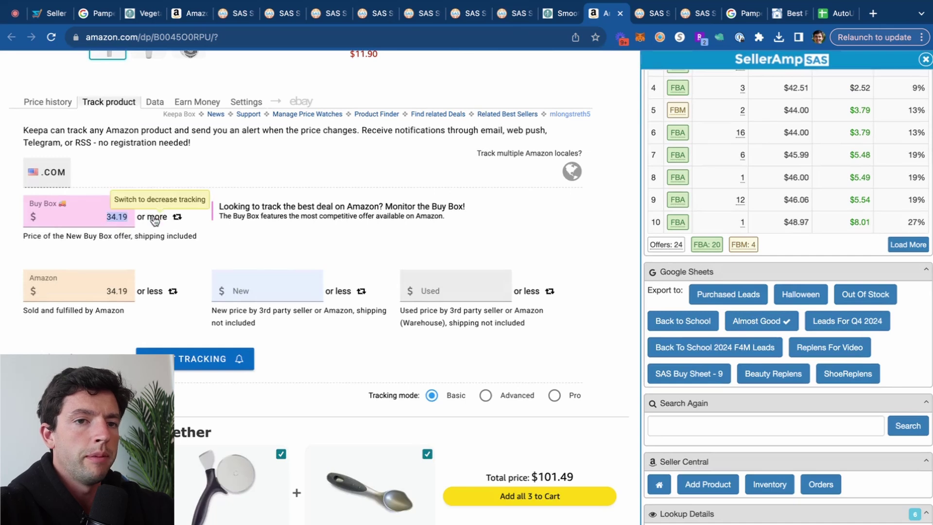
{"action": "scroll", "coordinate": [820, 246], "scroll_direction": "up", "scroll_amount": 10}
{"action": "scroll", "coordinate": [819, 246], "scroll_direction": "up", "scroll_amount": 5}
{"action": "type", "text": "50"}
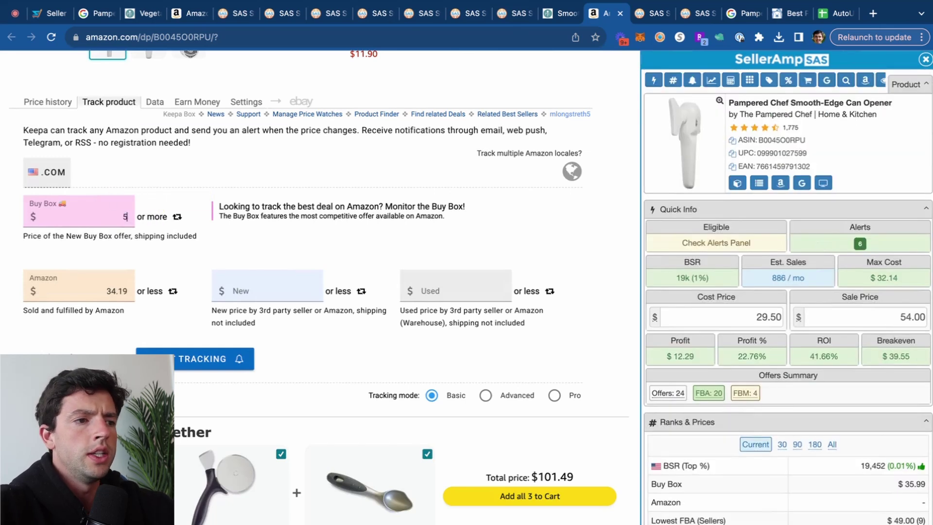
{"action": "key", "text": "super+equal"}
{"action": "key", "text": "super+equal"}
{"action": "key", "text": "super+equal"}
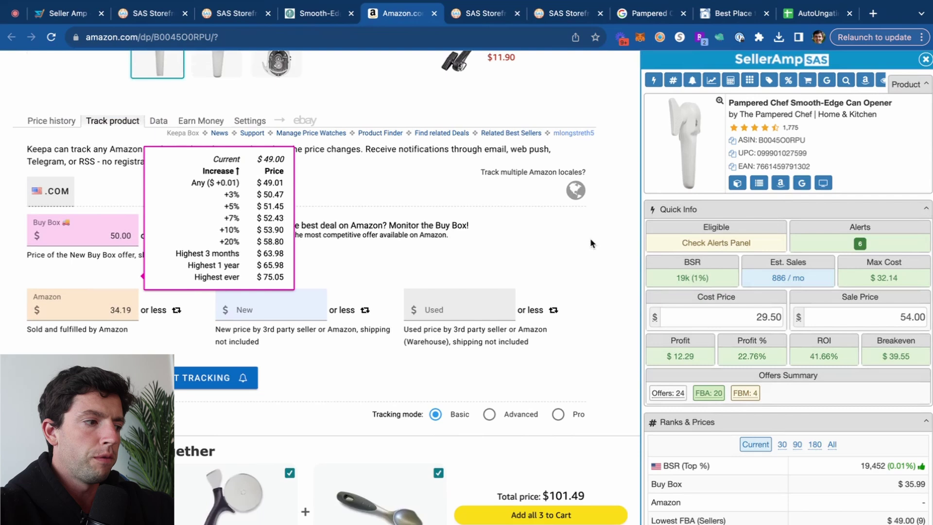
Open the fourth through seventh offer sellers' storefronts in new SellerAmp tabs.
{"action": "scroll", "coordinate": [728, 262], "scroll_direction": "down", "scroll_amount": 15}
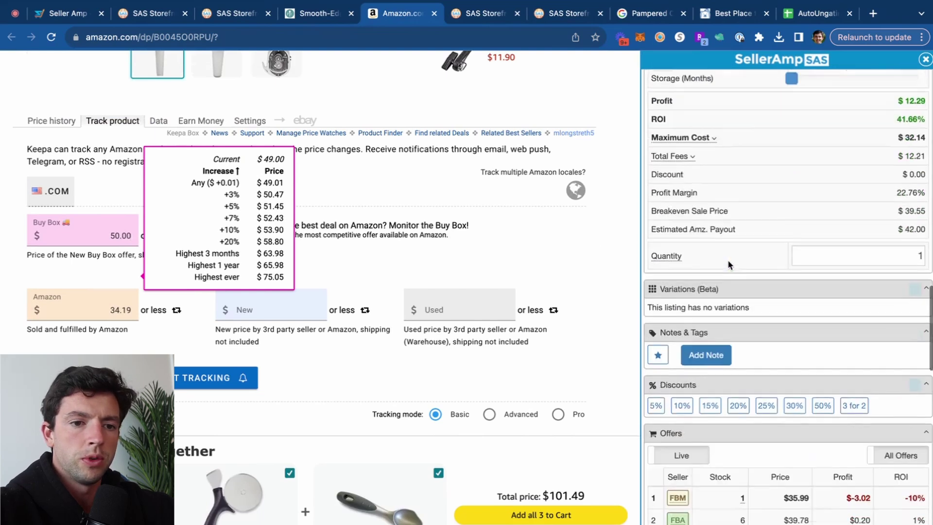
{"action": "scroll", "coordinate": [728, 265], "scroll_direction": "down", "scroll_amount": 5}
{"action": "left_click", "coordinate": [68, 124]}
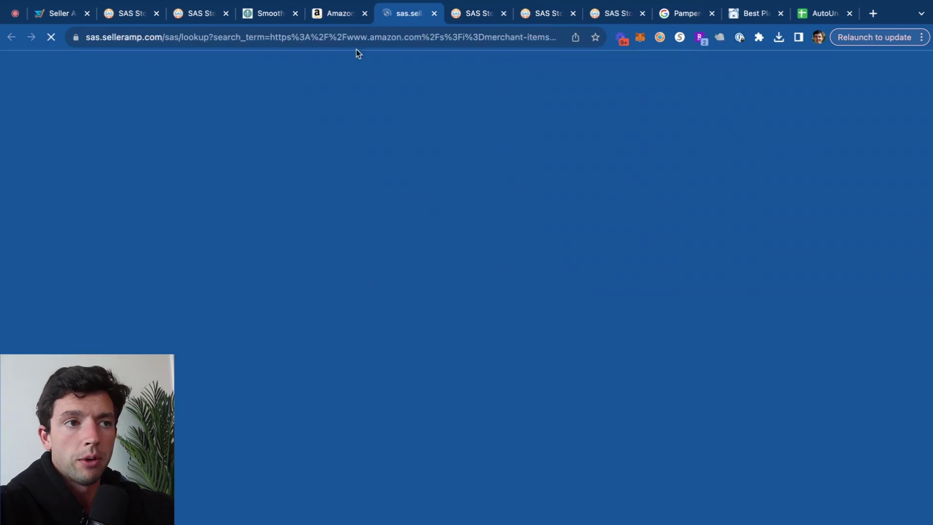
{"action": "left_click", "coordinate": [340, 13]}
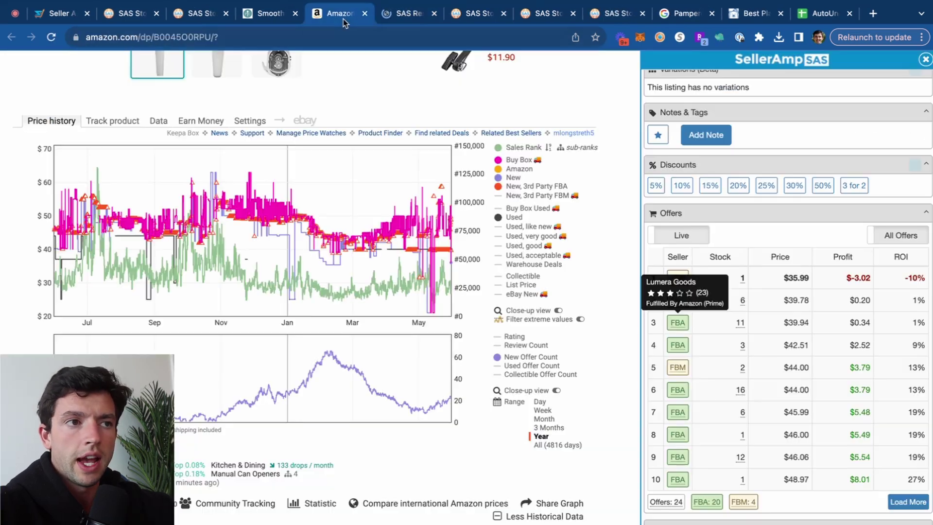
{"action": "left_click", "coordinate": [682, 350]}
{"action": "key", "text": "ctrl+shift+Tab"}
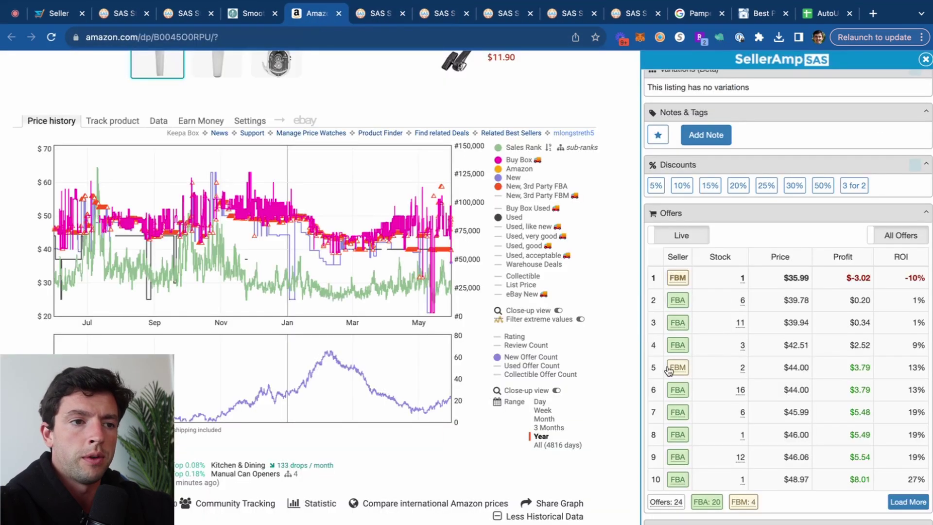
{"action": "left_click", "coordinate": [670, 370]}
{"action": "left_click", "coordinate": [299, 14]}
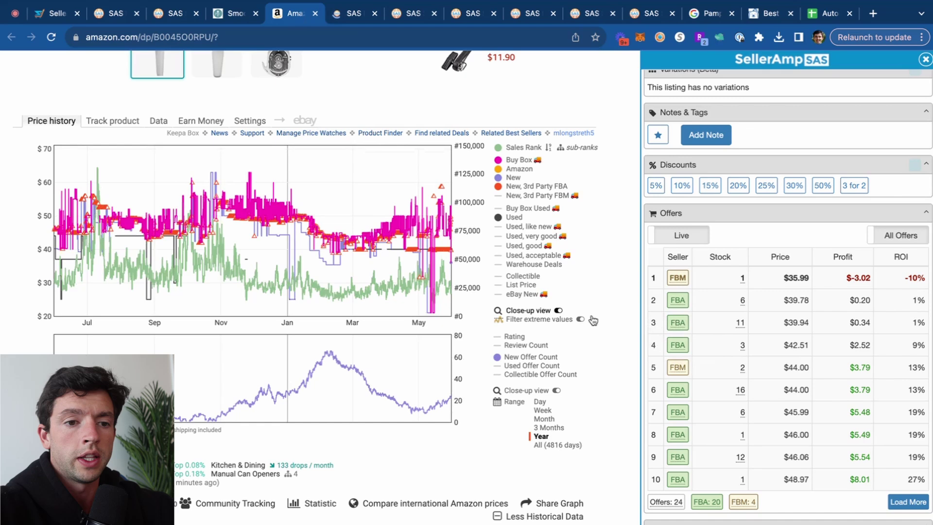
{"action": "left_click", "coordinate": [677, 390]}
{"action": "left_click", "coordinate": [275, 15]}
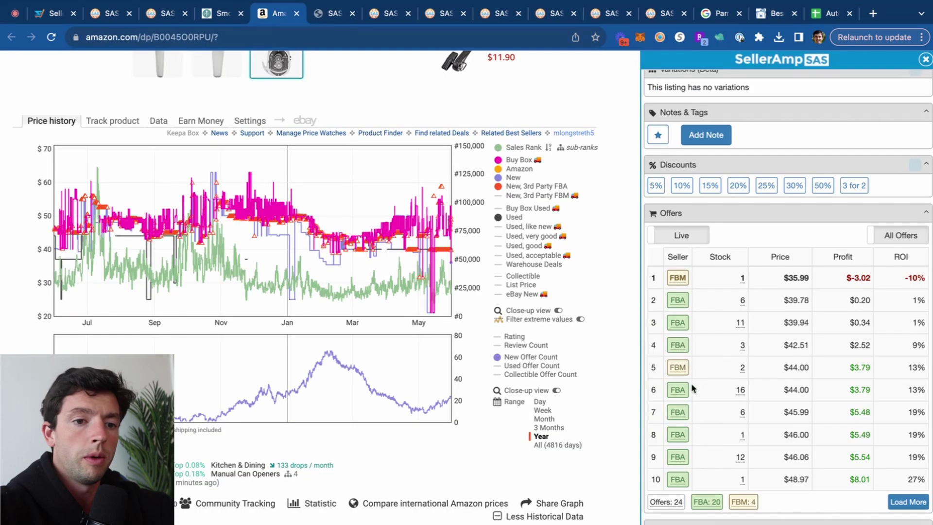
{"action": "left_click", "coordinate": [678, 412]}
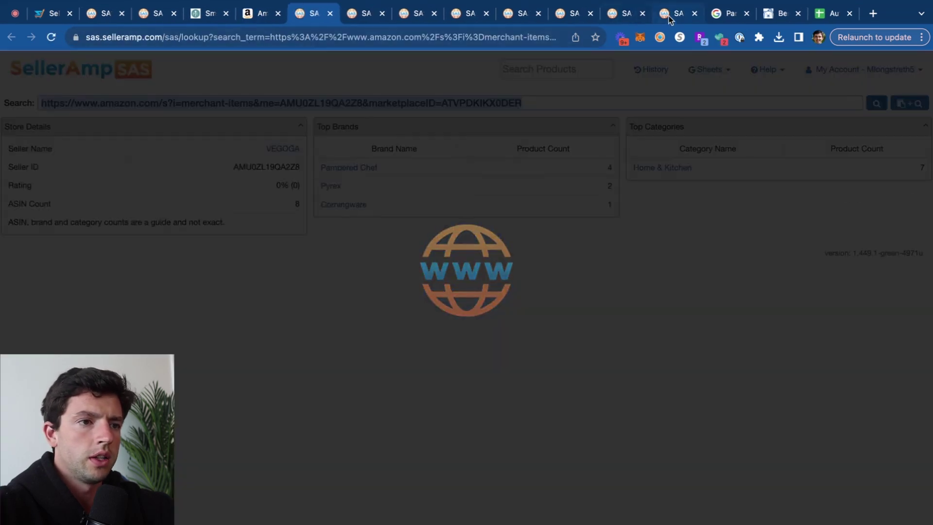
Close the reviewed storefront scans and bring up the US Supply Store scan.
{"action": "left_click", "coordinate": [667, 17]}
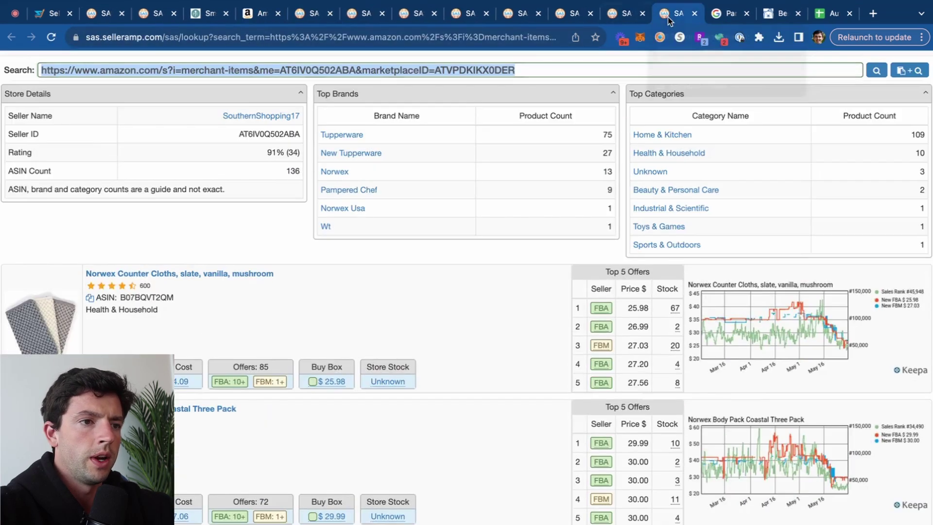
{"action": "left_click", "coordinate": [701, 14]}
{"action": "left_click", "coordinate": [631, 16]}
{"action": "scroll", "coordinate": [471, 141], "scroll_direction": "up", "scroll_amount": 7}
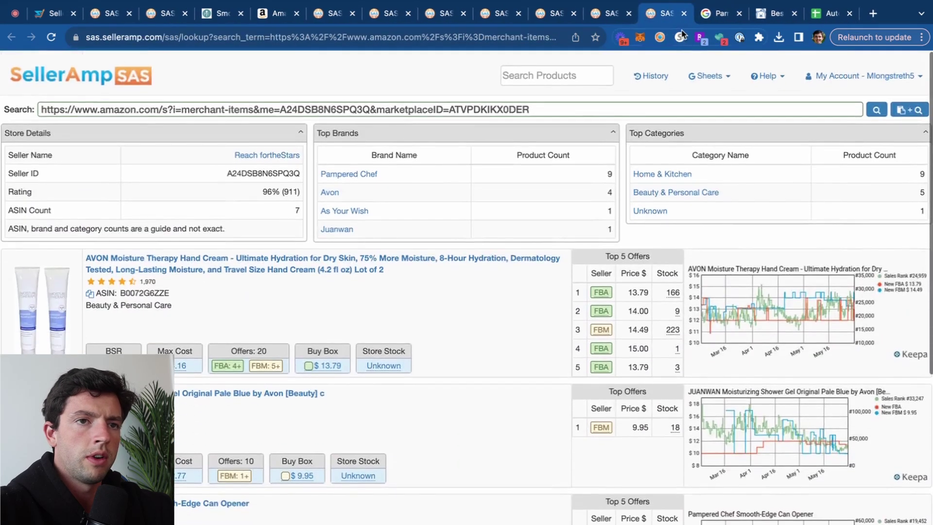
{"action": "left_click", "coordinate": [684, 13]}
{"action": "left_click", "coordinate": [609, 14]}
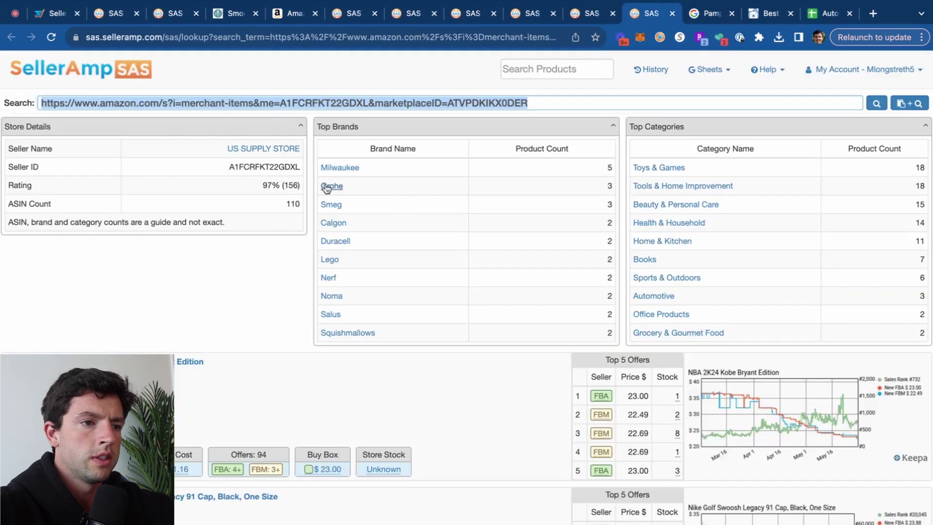
Check the ALEX busy box kit's price on Google.
{"action": "scroll", "coordinate": [360, 189], "scroll_direction": "down", "scroll_amount": 6}
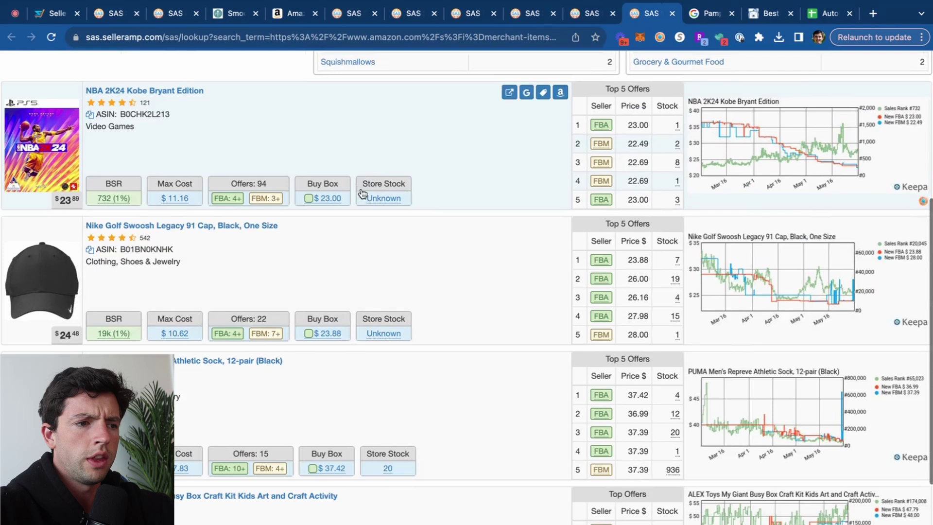
{"action": "scroll", "coordinate": [115, 314], "scroll_direction": "down", "scroll_amount": 4}
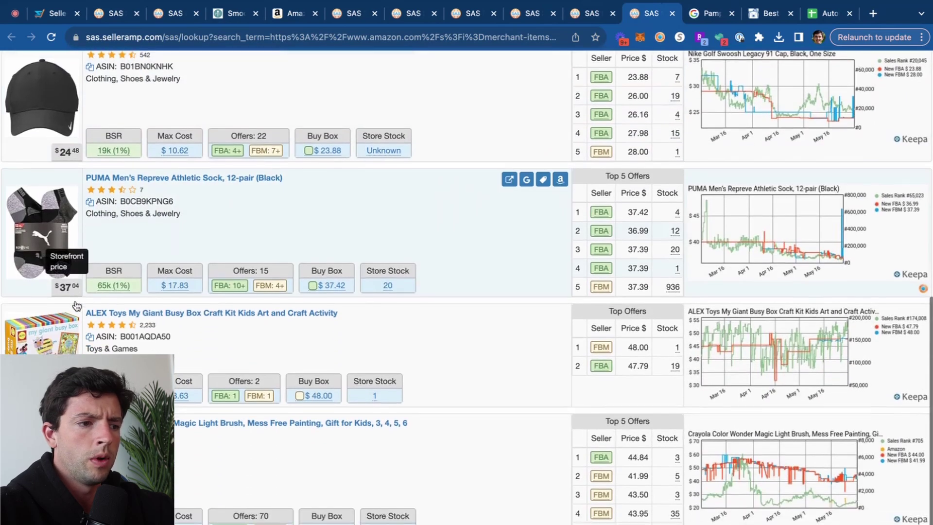
{"action": "scroll", "coordinate": [258, 417], "scroll_direction": "down", "scroll_amount": 3}
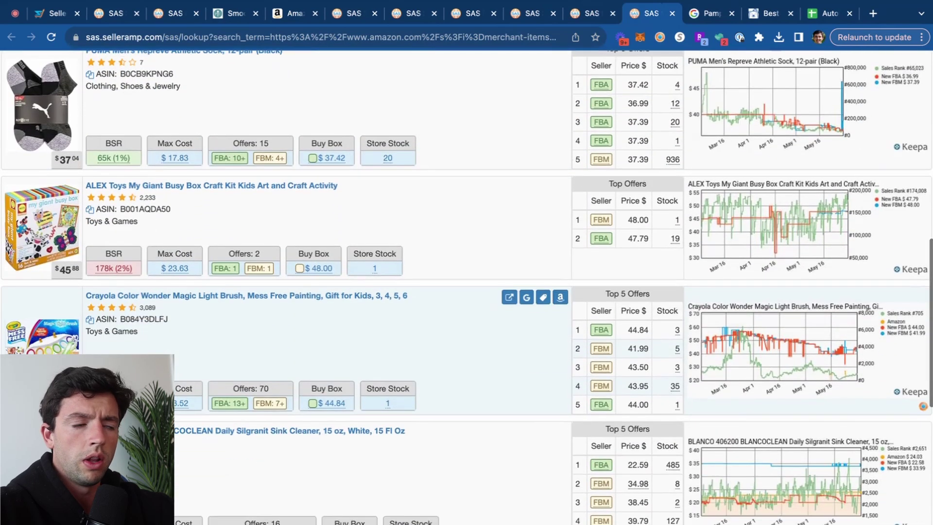
{"action": "scroll", "coordinate": [7, 190], "scroll_direction": "up", "scroll_amount": 3}
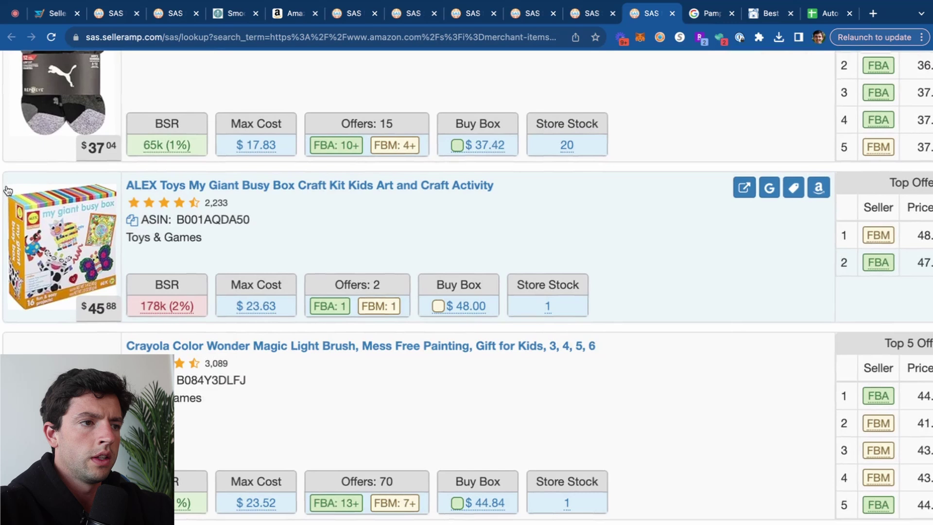
{"action": "left_click", "coordinate": [769, 188]}
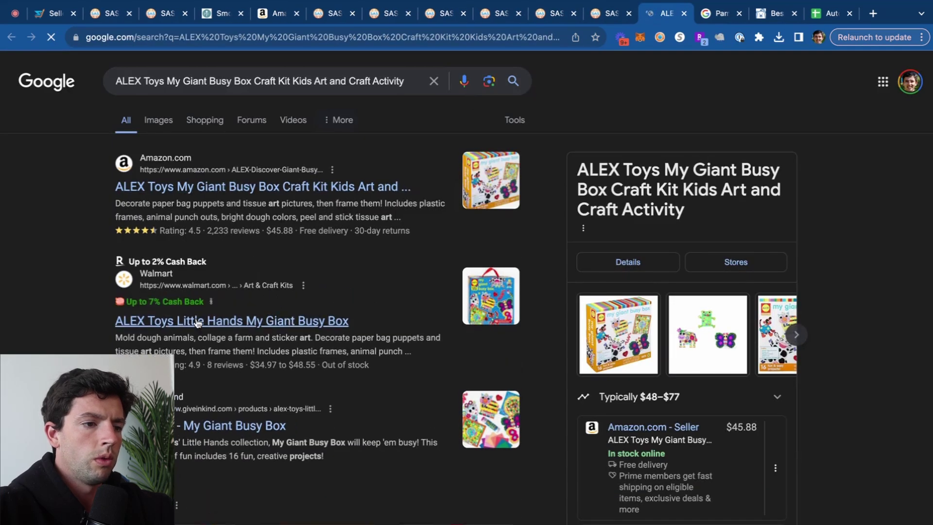
{"action": "scroll", "coordinate": [196, 324], "scroll_direction": "up", "scroll_amount": 3}
{"action": "scroll", "coordinate": [197, 324], "scroll_direction": "down", "scroll_amount": 2}
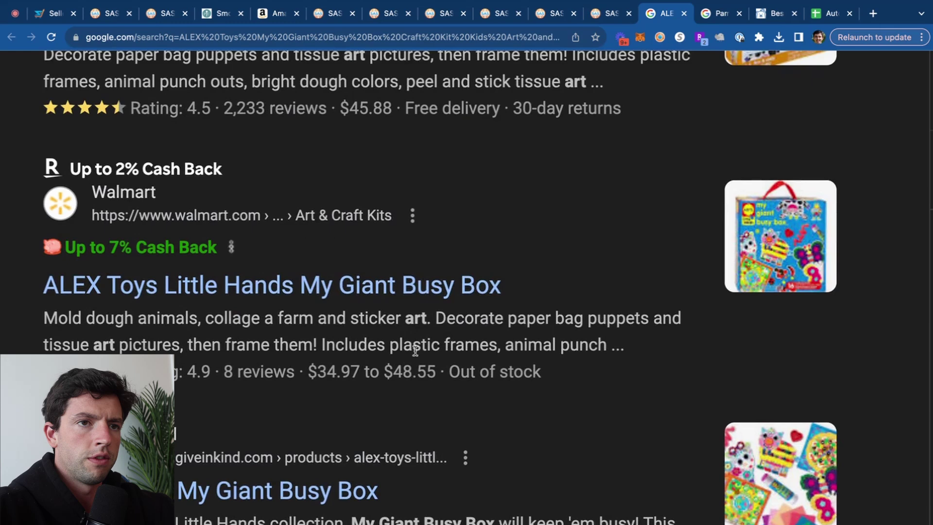
{"action": "scroll", "coordinate": [694, 22], "scroll_direction": "up", "scroll_amount": 2}
{"action": "left_click", "coordinate": [684, 30]}
Check Google Shopping prices for the BLANCO sink cleaner, then review the remaining leads.
{"action": "scroll", "coordinate": [504, 190], "scroll_direction": "down", "scroll_amount": 5}
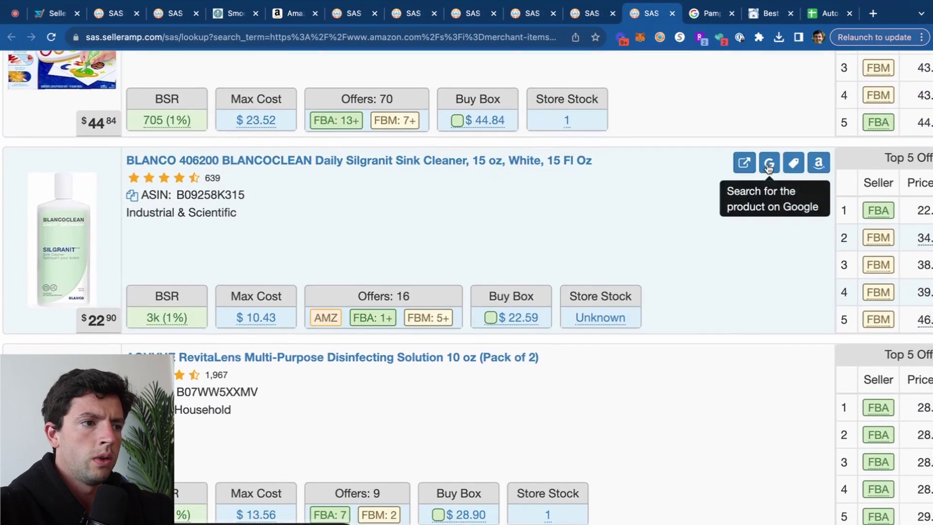
{"action": "left_click", "coordinate": [768, 160]}
{"action": "scroll", "coordinate": [421, 170], "scroll_direction": "down", "scroll_amount": 5}
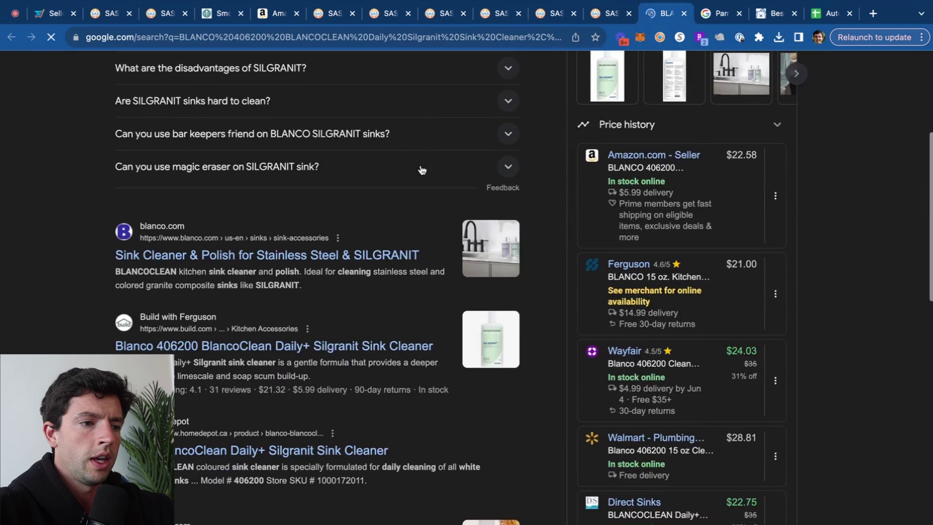
{"action": "scroll", "coordinate": [417, 169], "scroll_direction": "up", "scroll_amount": 6}
{"action": "left_click", "coordinate": [158, 120]}
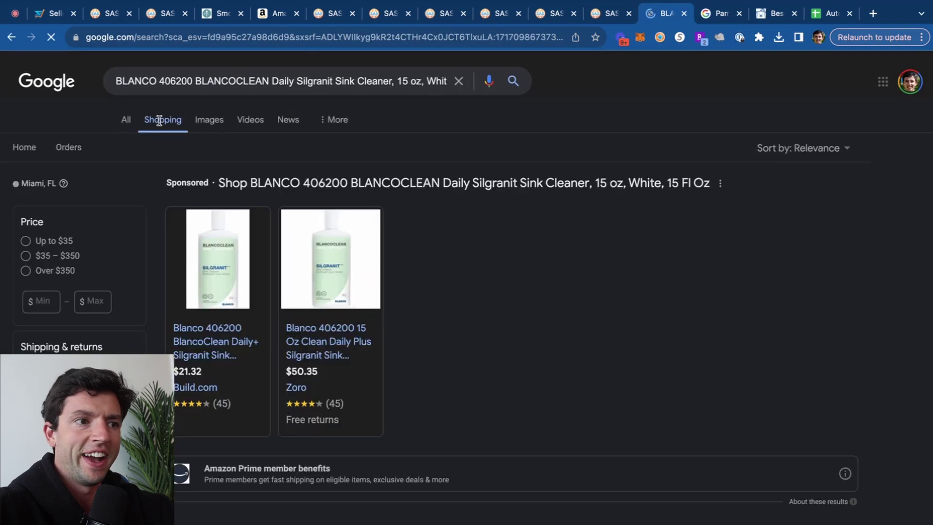
{"action": "scroll", "coordinate": [184, 293], "scroll_direction": "up", "scroll_amount": 2}
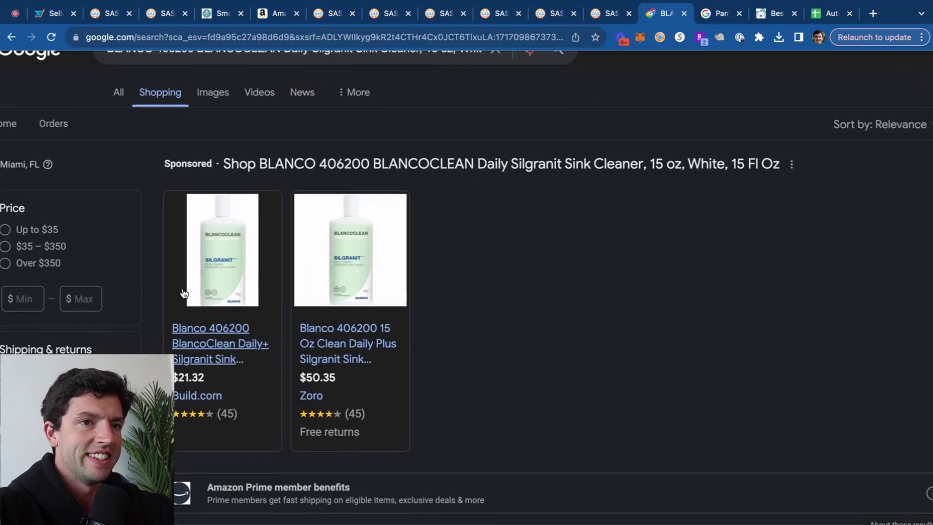
{"action": "left_click", "coordinate": [684, 13]}
{"action": "scroll", "coordinate": [453, 187], "scroll_direction": "down", "scroll_amount": 3}
{"action": "scroll", "coordinate": [455, 188], "scroll_direction": "up", "scroll_amount": 3}
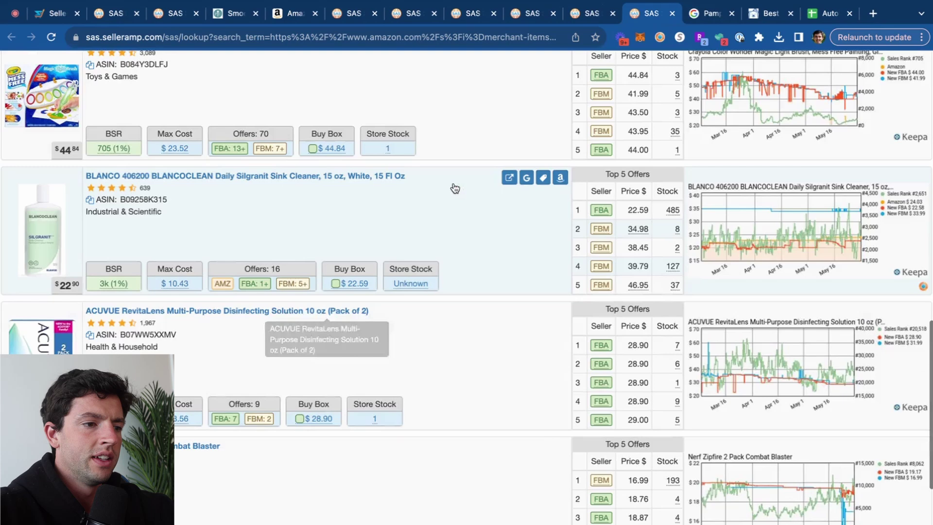
{"action": "scroll", "coordinate": [455, 188], "scroll_direction": "down", "scroll_amount": 5}
{"action": "scroll", "coordinate": [156, 254], "scroll_direction": "down", "scroll_amount": 1}
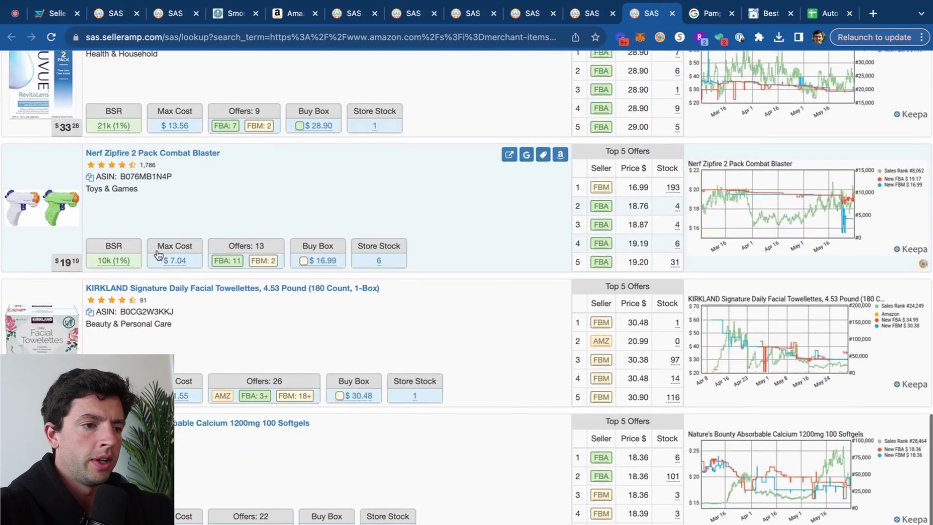
{"action": "scroll", "coordinate": [229, 352], "scroll_direction": "up", "scroll_amount": 15}
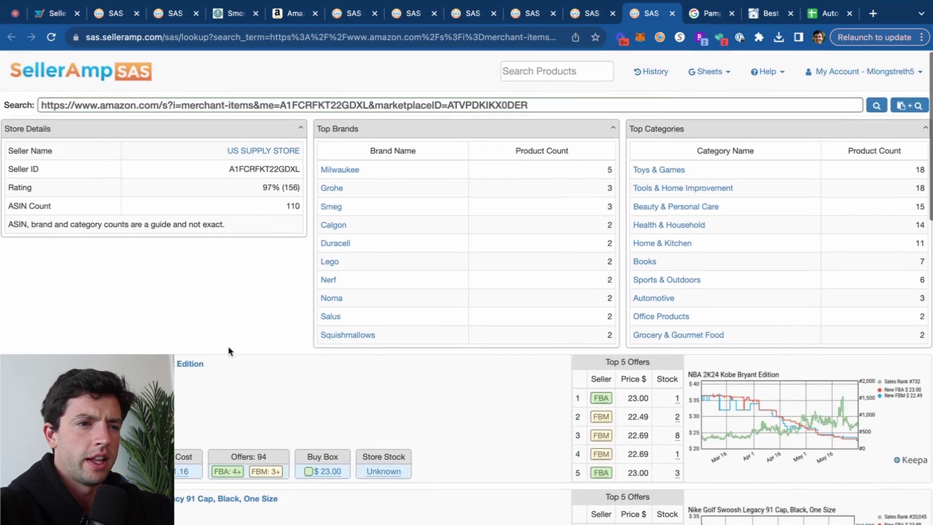
Close the US Supply Store scan and switch to the Lumera Goods storefront results.
{"action": "left_click", "coordinate": [674, 14]}
{"action": "left_click", "coordinate": [584, 17]}
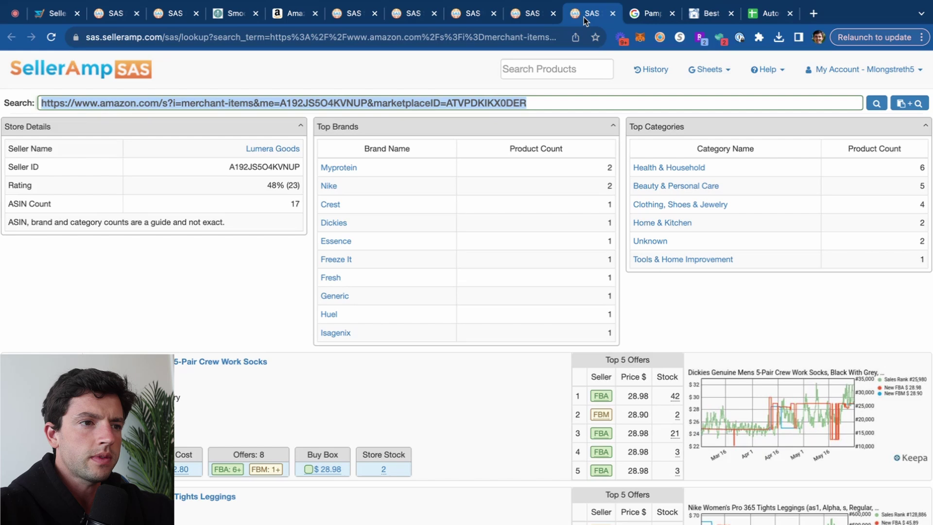
{"action": "scroll", "coordinate": [367, 194], "scroll_direction": "down", "scroll_amount": 5}
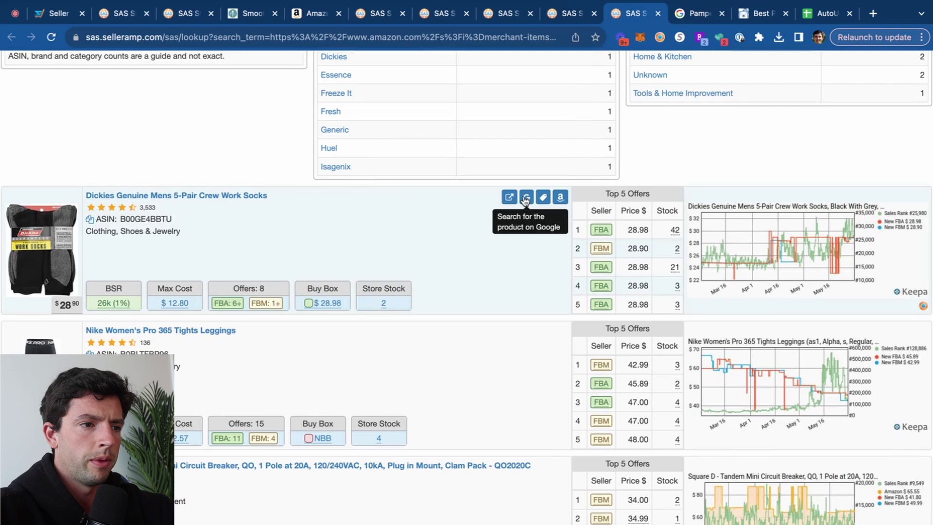
Google the Dickies crew work socks, open the Walmart listing, then the Amazon page.
{"action": "left_click", "coordinate": [525, 198]}
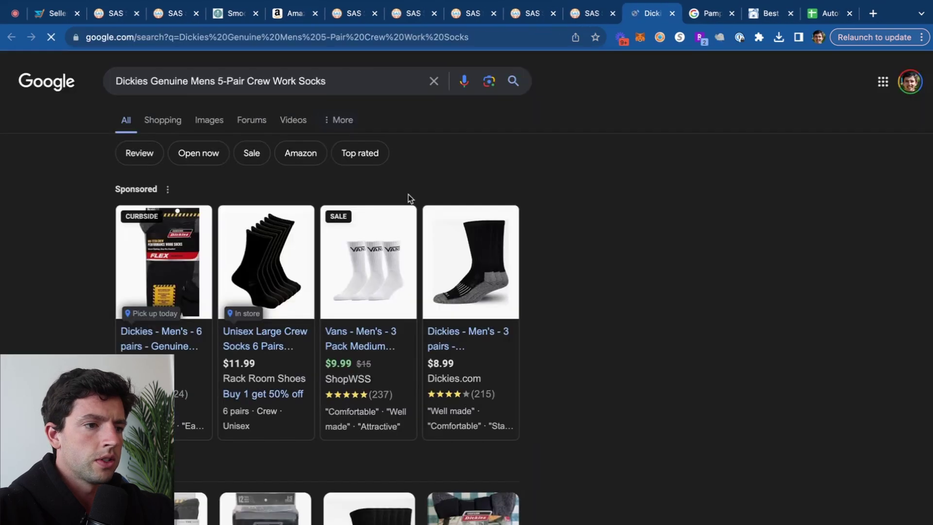
{"action": "scroll", "coordinate": [98, 328], "scroll_direction": "up", "scroll_amount": 5}
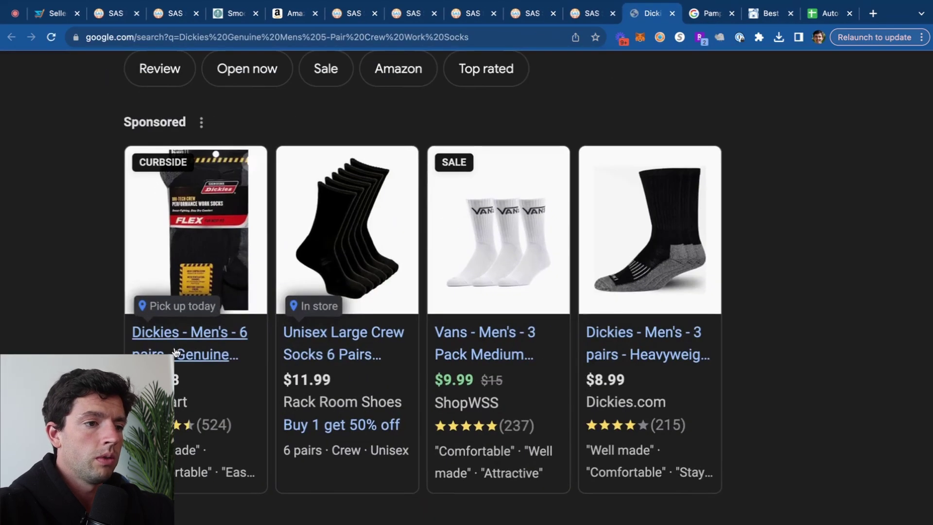
{"action": "mouse_move", "coordinate": [235, 346]}
{"action": "left_click", "coordinate": [191, 389]}
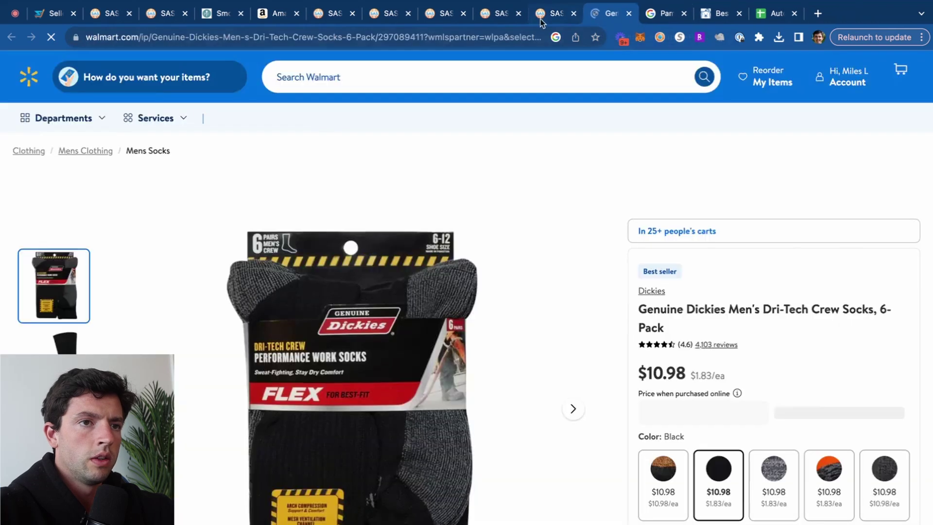
{"action": "left_click", "coordinate": [541, 19]}
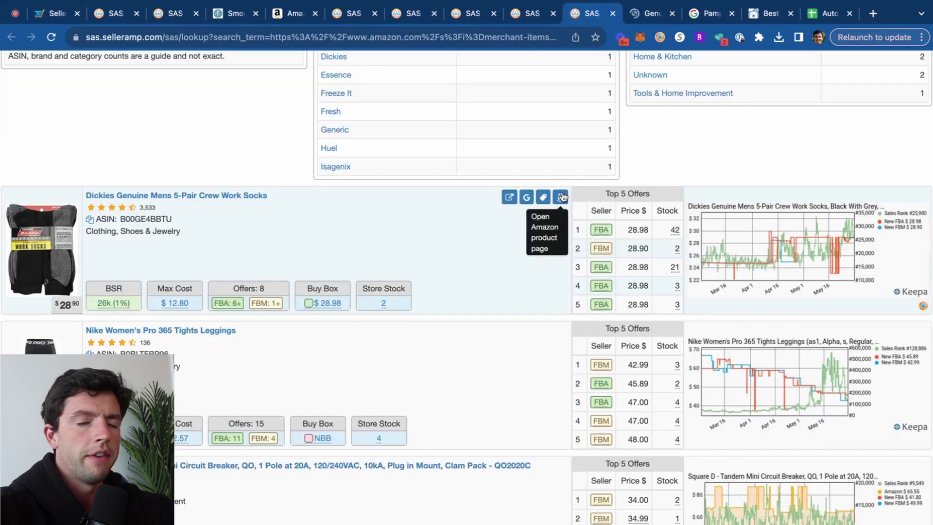
{"action": "left_click", "coordinate": [546, 192]}
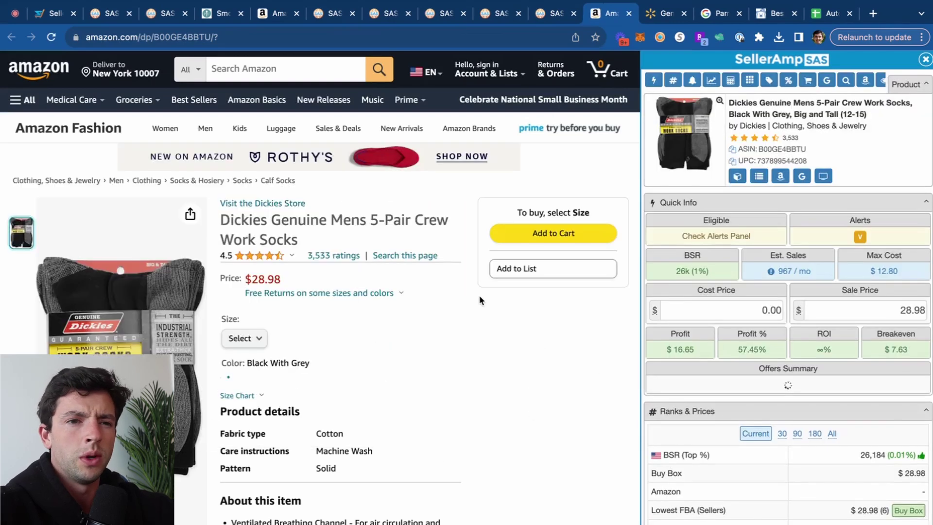
Compare the Walmart and Amazon Dickies sock listings and their product images.
{"action": "left_click", "coordinate": [656, 14]}
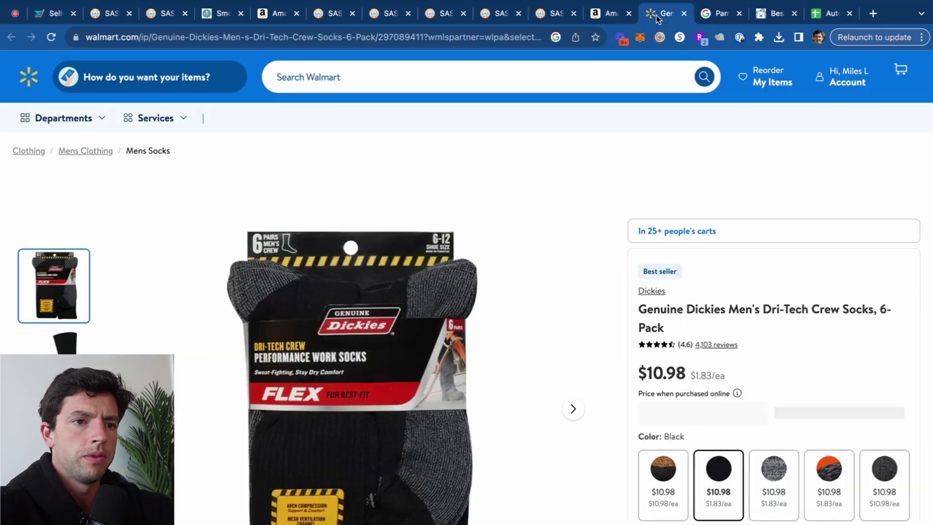
{"action": "left_click", "coordinate": [628, 18]}
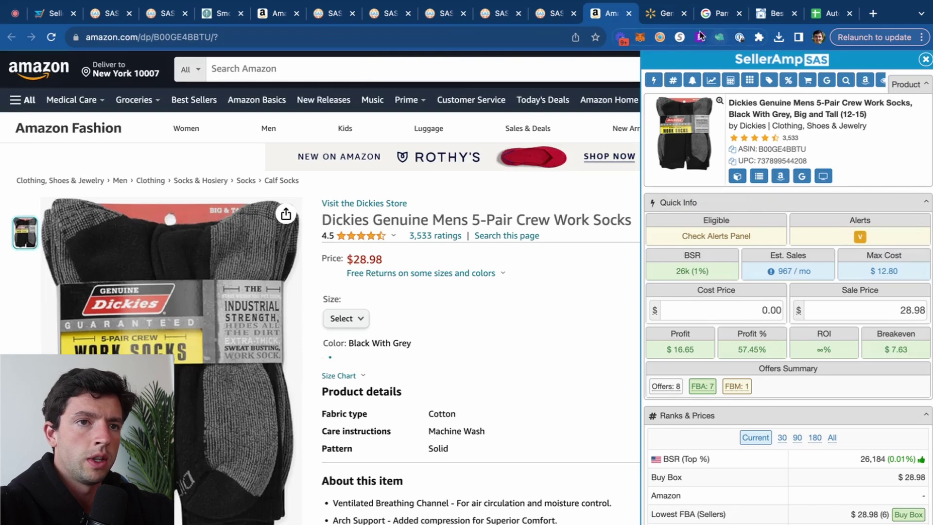
{"action": "left_click", "coordinate": [657, 13]}
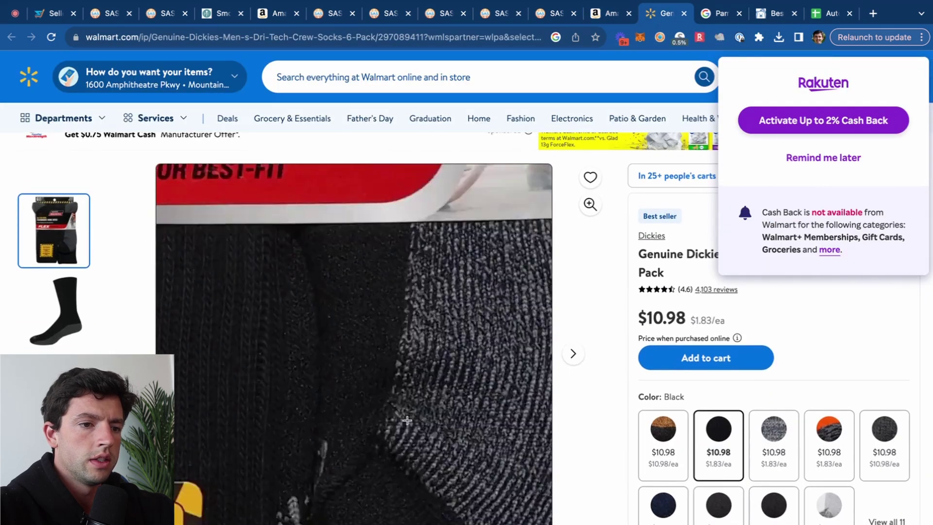
{"action": "left_click", "coordinate": [73, 319]}
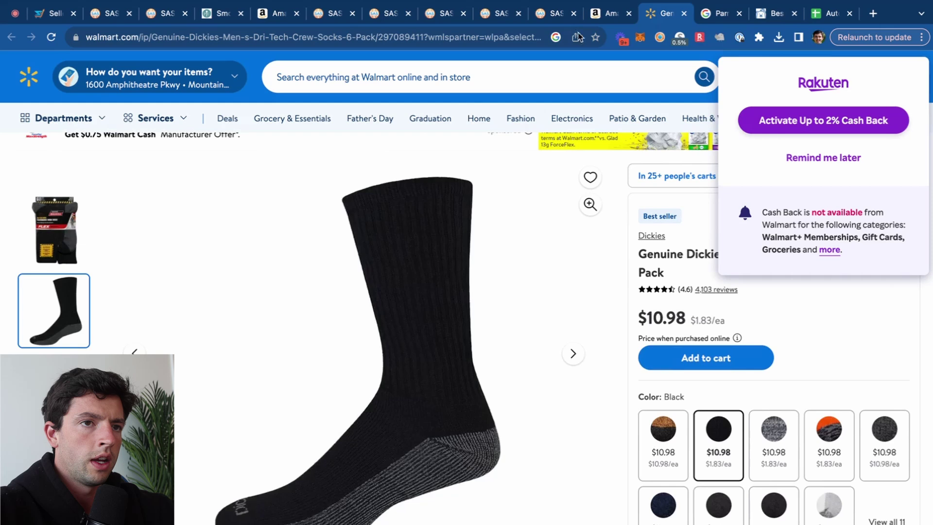
{"action": "left_click", "coordinate": [596, 16]}
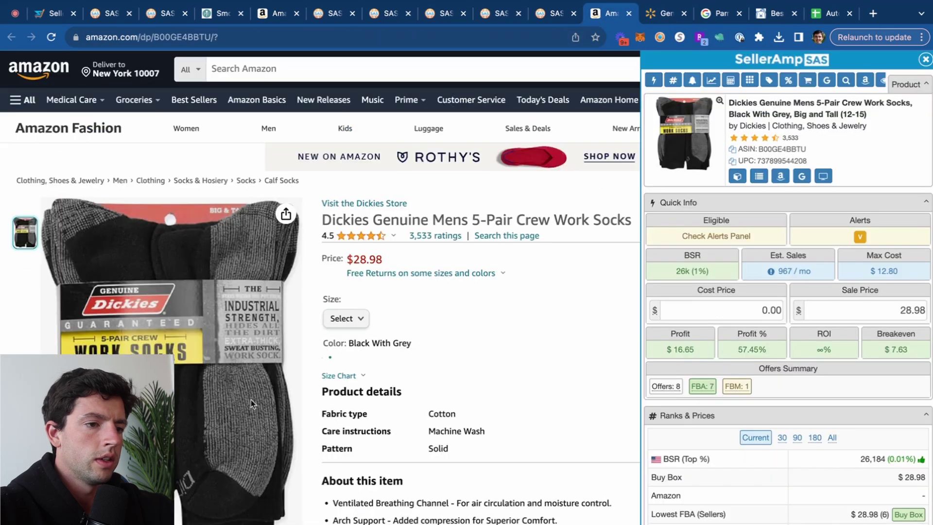
{"action": "left_click", "coordinate": [664, 16]}
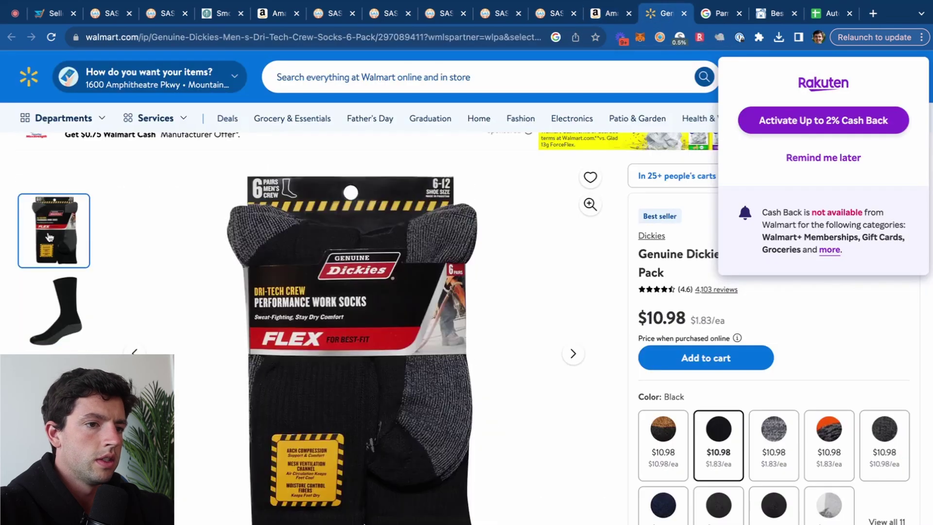
{"action": "left_click", "coordinate": [80, 226]}
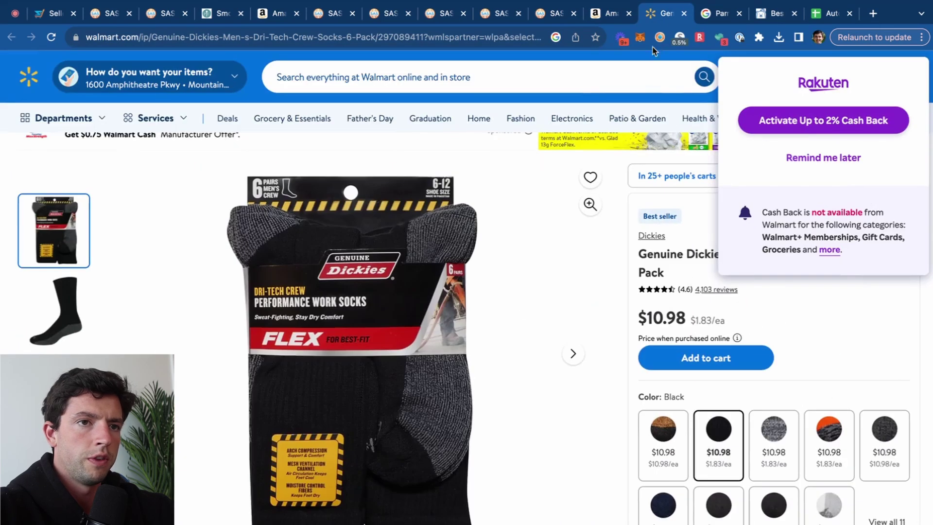
{"action": "left_click", "coordinate": [601, 16]}
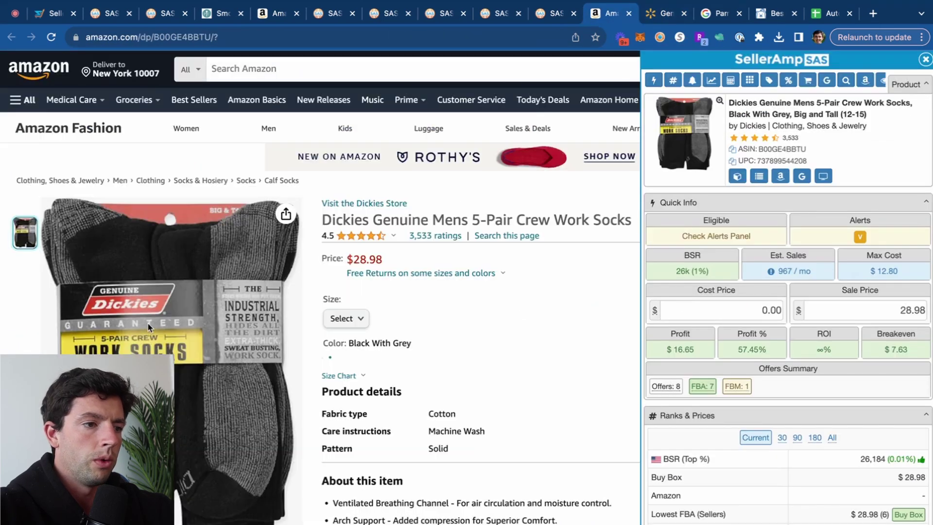
Dismiss the cash back popup and copy Walmart's 'Genuine Dickies Men's Dri-Tech Crew Socks, 6-Pack' title.
{"action": "left_click", "coordinate": [647, 9]}
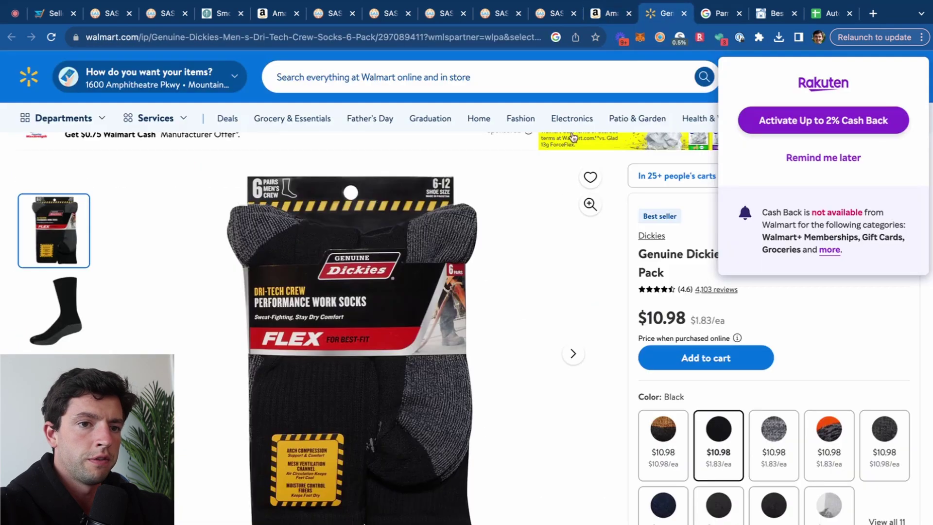
{"action": "left_click", "coordinate": [821, 171]}
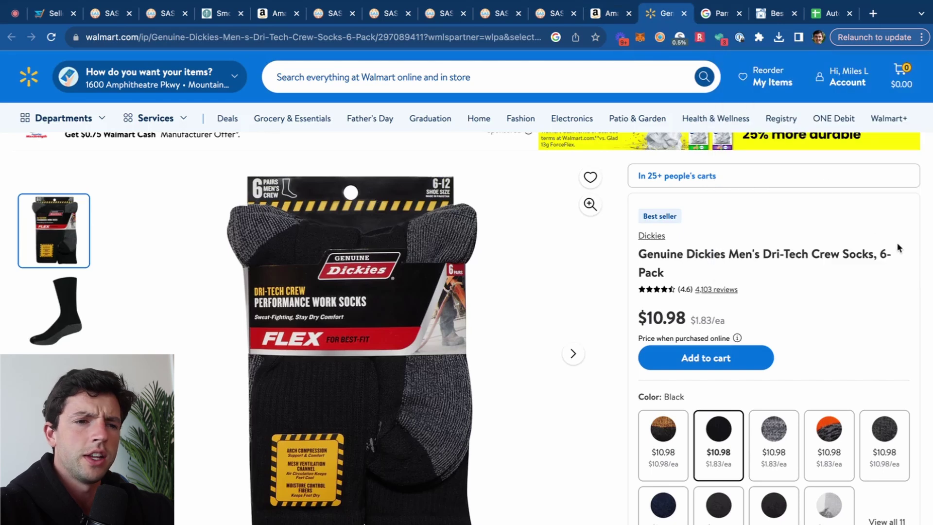
{"action": "left_click", "coordinate": [601, 14]}
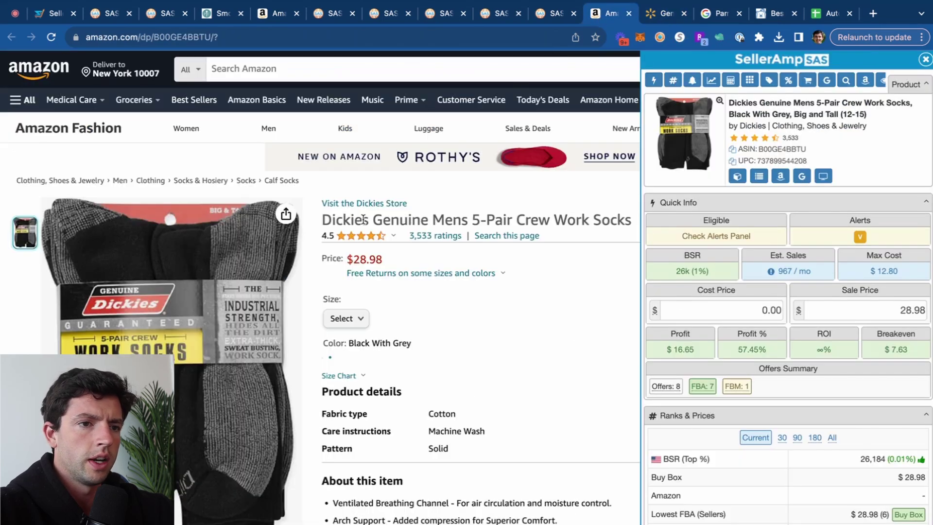
{"action": "left_click", "coordinate": [659, 16]}
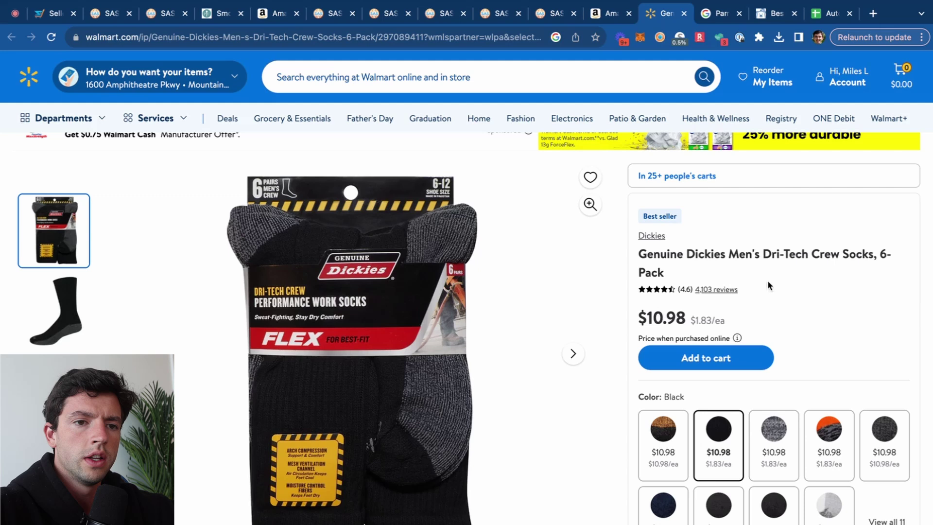
{"action": "left_click_drag", "start_coordinate": [645, 261], "coordinate": [642, 214]}
{"action": "key", "text": "ctrl+c"}
{"action": "left_click", "coordinate": [602, 15]}
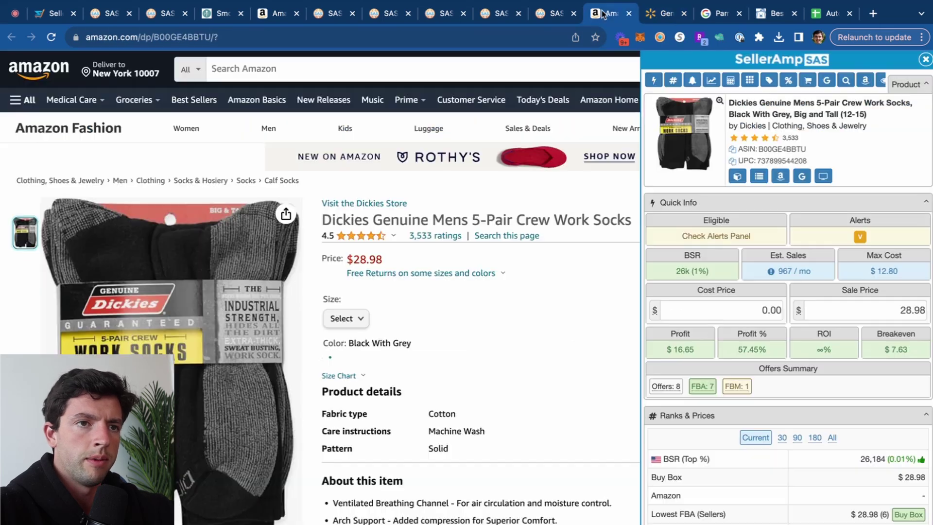
Search Amazon for the copied Walmart title and close the leftover Walmart tab.
{"action": "left_click", "coordinate": [431, 69]}
{"action": "key", "text": "ctrl+v"}
{"action": "key", "text": "Return"}
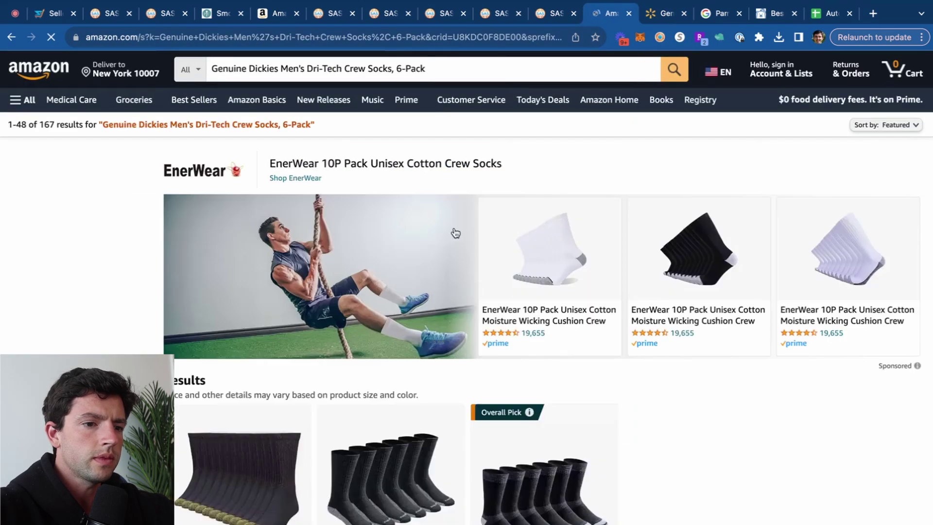
{"action": "scroll", "coordinate": [456, 234], "scroll_direction": "down", "scroll_amount": 4}
{"action": "scroll", "coordinate": [455, 233], "scroll_direction": "down", "scroll_amount": 1}
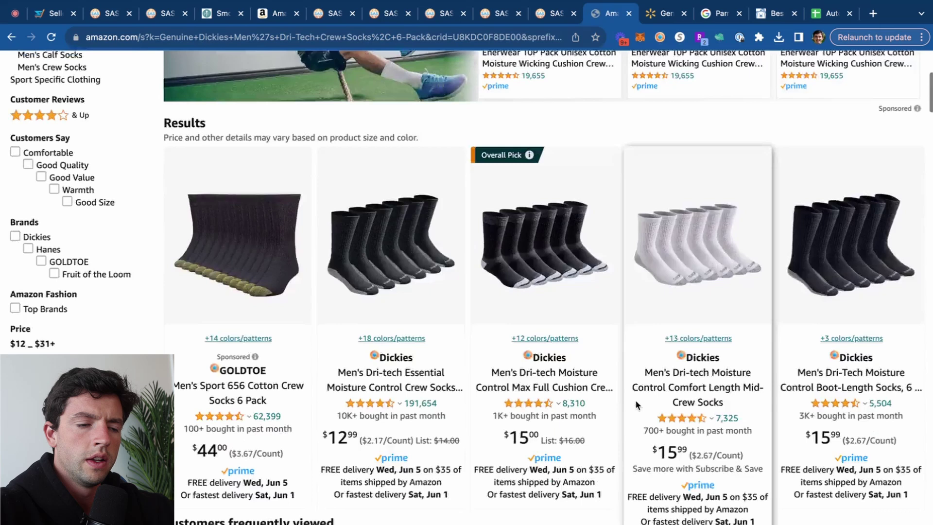
{"action": "scroll", "coordinate": [635, 400], "scroll_direction": "down", "scroll_amount": 15}
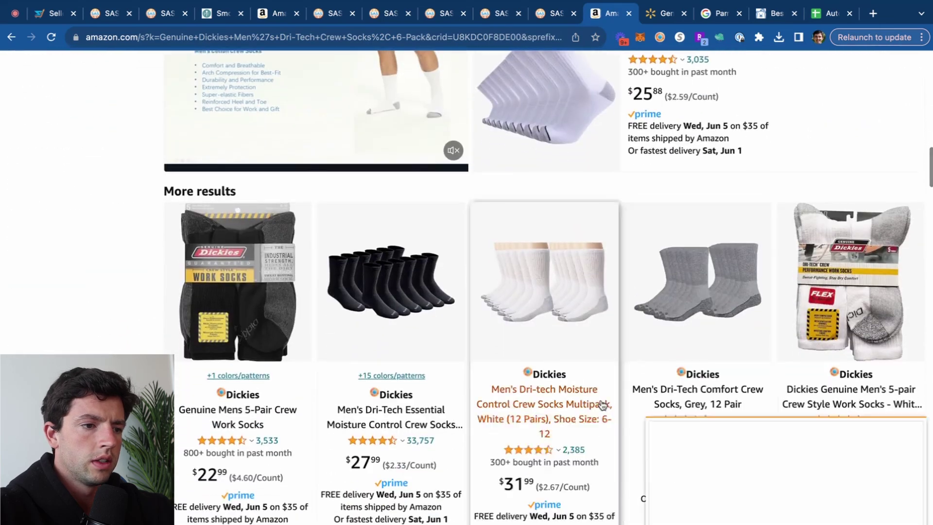
{"action": "scroll", "coordinate": [603, 404], "scroll_direction": "down", "scroll_amount": 1}
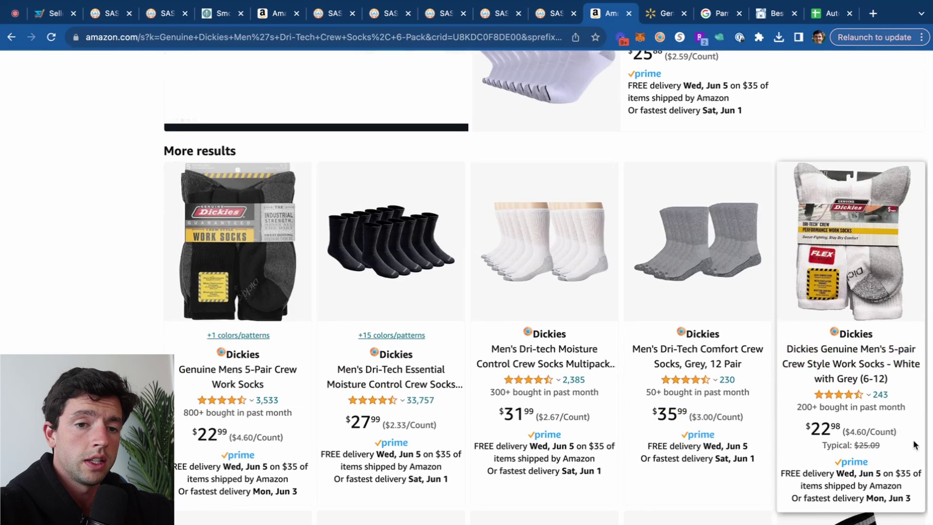
{"action": "scroll", "coordinate": [915, 445], "scroll_direction": "up", "scroll_amount": 5}
{"action": "mouse_move", "coordinate": [840, 346]}
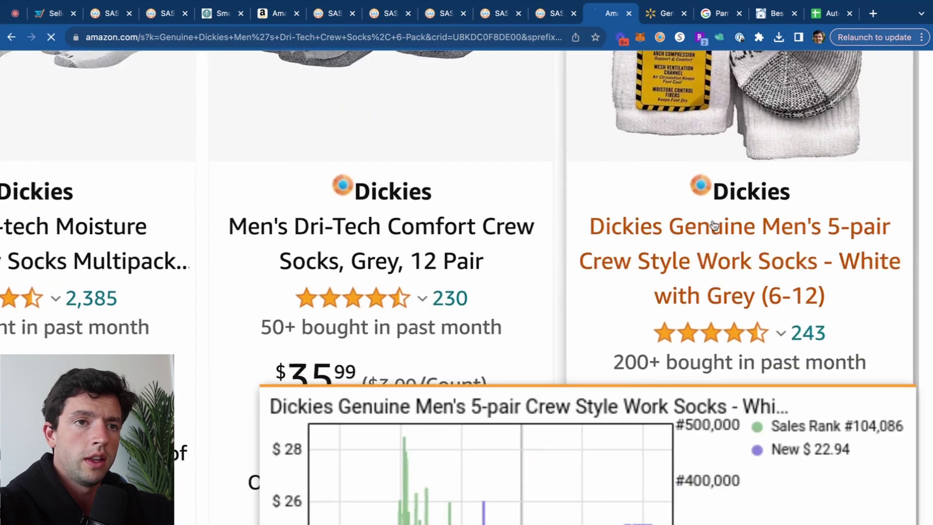
{"action": "left_click", "coordinate": [683, 14]}
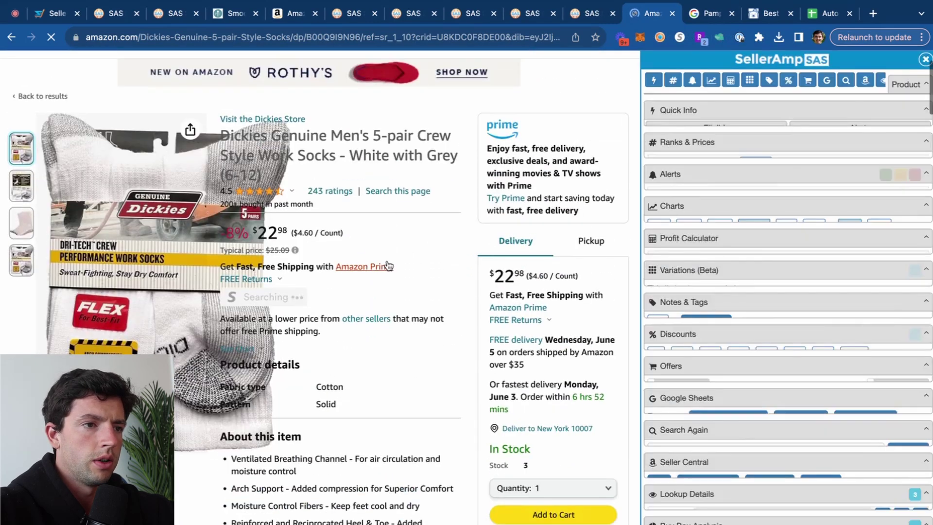
Try a 22.98 sale price, Google the title, and view one year of Keepa history.
{"action": "left_click_drag", "start_coordinate": [899, 317], "coordinate": [929, 314]}
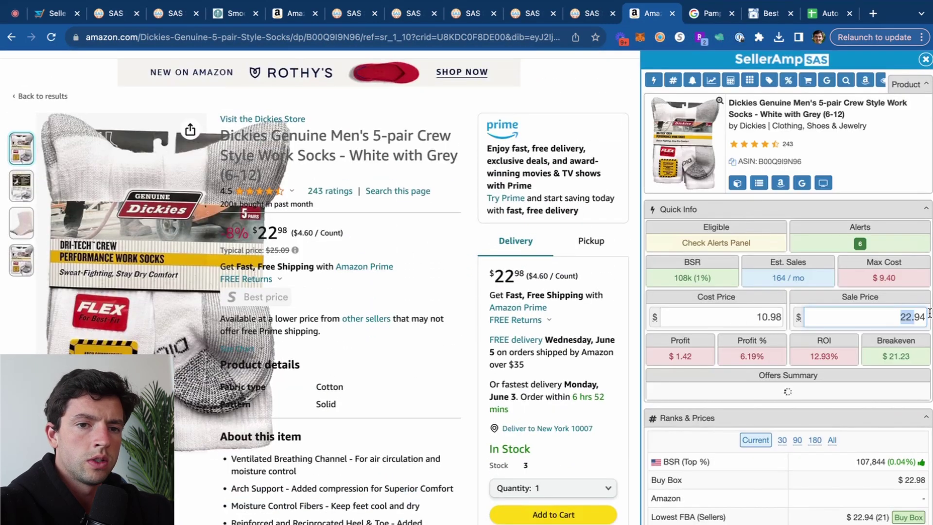
{"action": "type", "text": "22.98"}
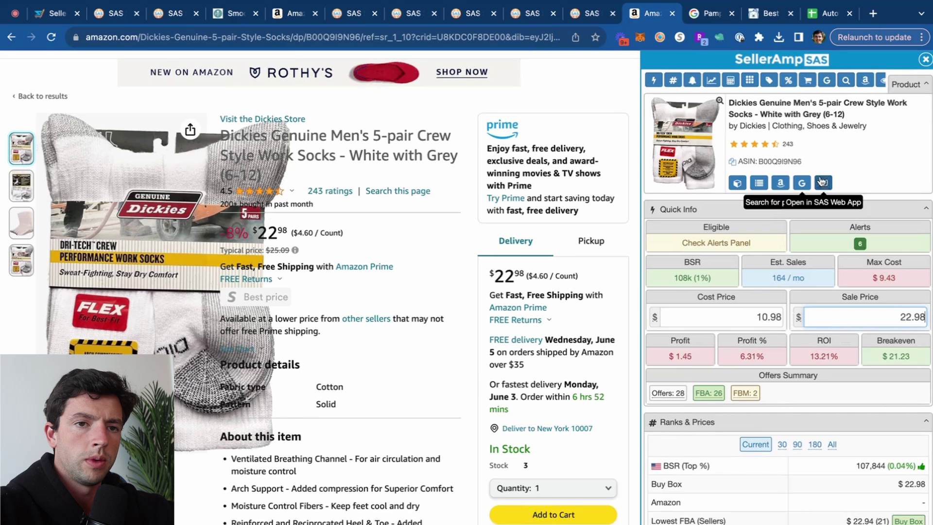
{"action": "left_click", "coordinate": [802, 183]}
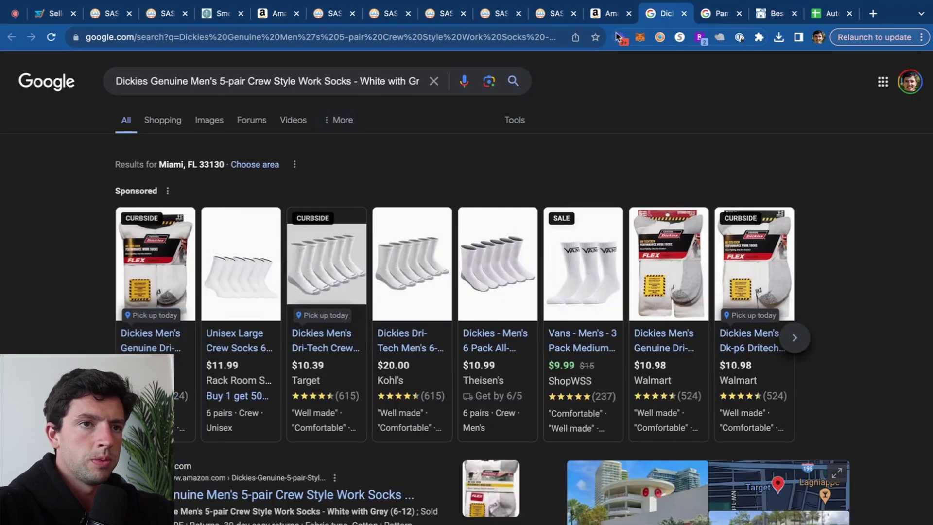
{"action": "key", "text": "ctrl+shift+Tab"}
{"action": "scroll", "coordinate": [421, 245], "scroll_direction": "down", "scroll_amount": 10}
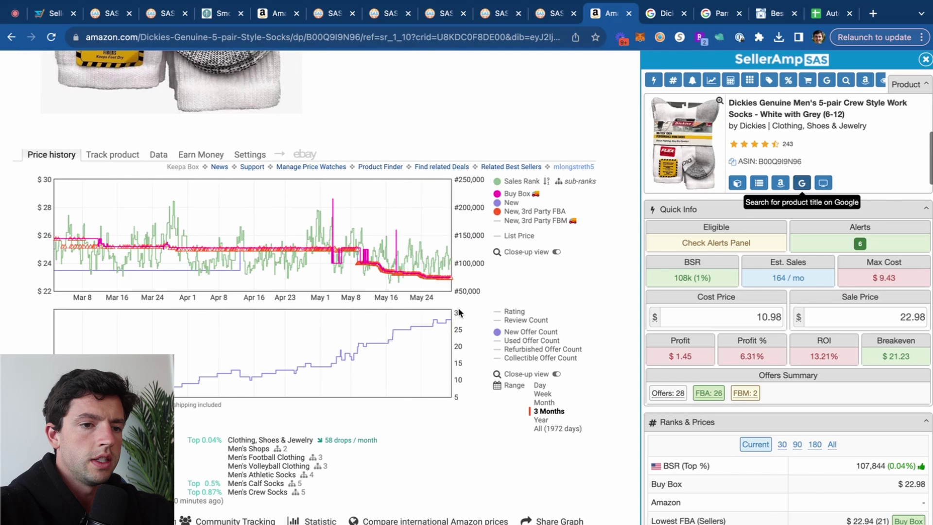
{"action": "left_click", "coordinate": [558, 428]}
{"action": "left_click", "coordinate": [541, 420]}
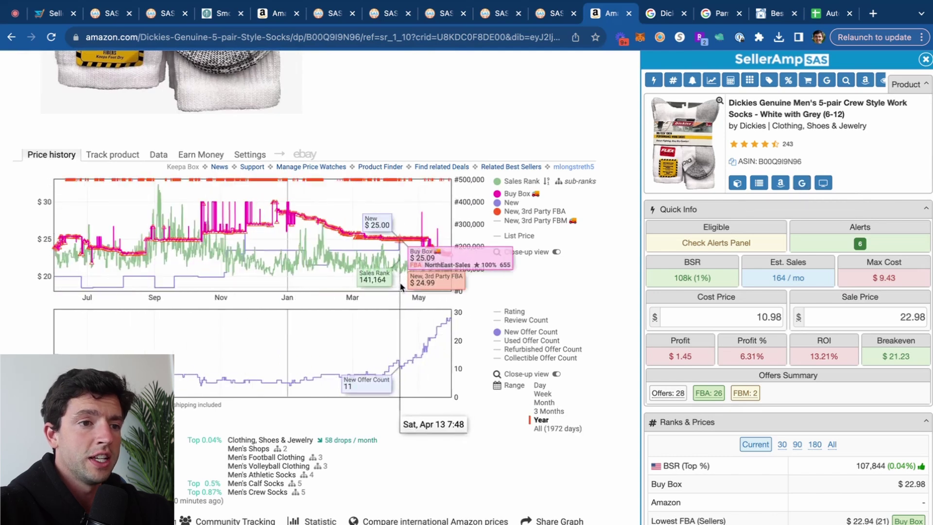
Set the sale price to 25 for $3.13 profit and export the lead to Almost Good.
{"action": "double_click", "coordinate": [916, 317]}
{"action": "type", "text": "25"}
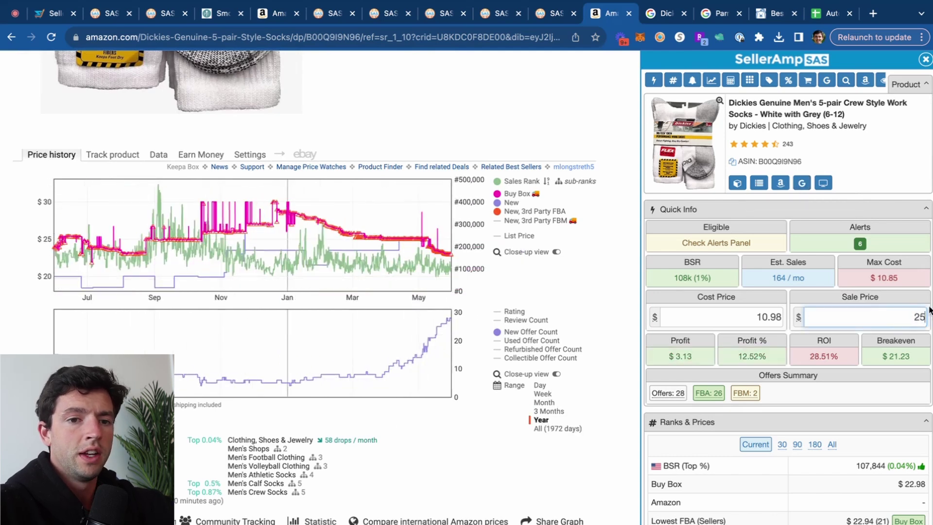
{"action": "key", "text": "Return"}
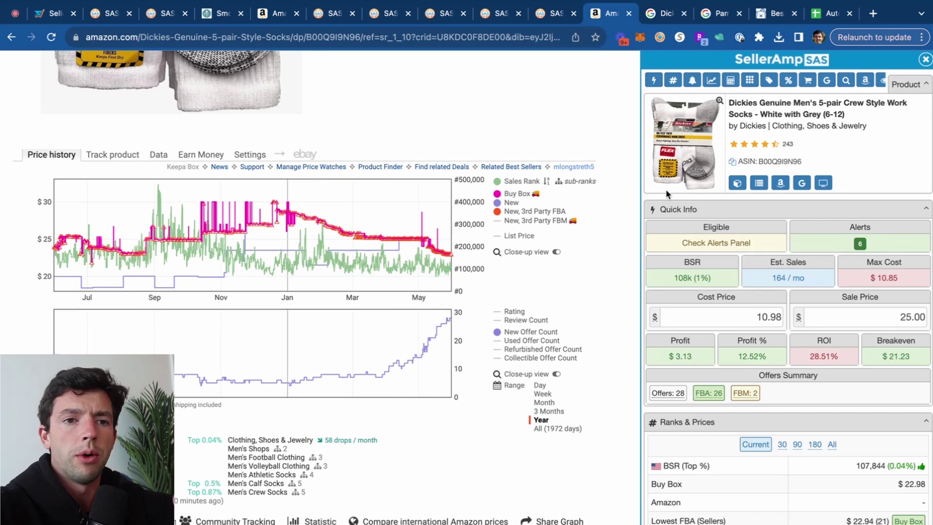
{"action": "scroll", "coordinate": [742, 226], "scroll_direction": "down", "scroll_amount": 1}
{"action": "scroll", "coordinate": [742, 226], "scroll_direction": "down", "scroll_amount": 15}
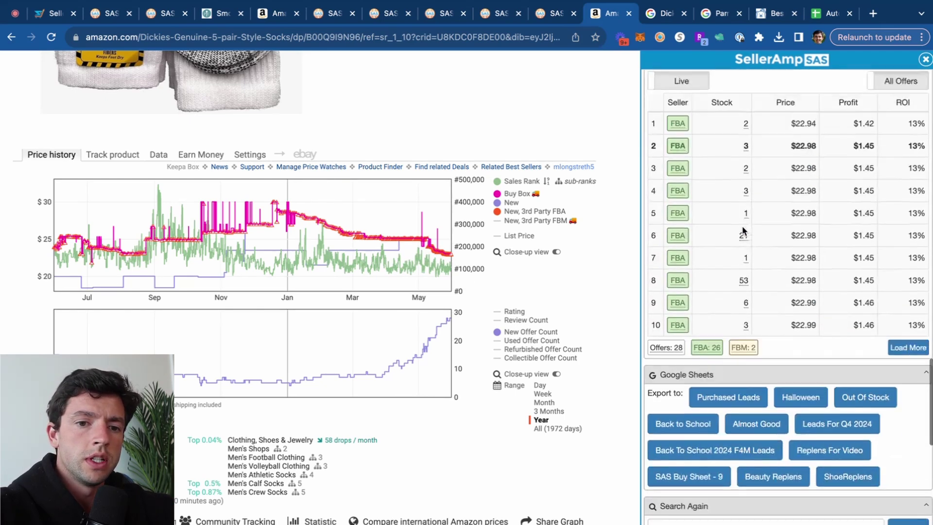
{"action": "left_click", "coordinate": [772, 265]}
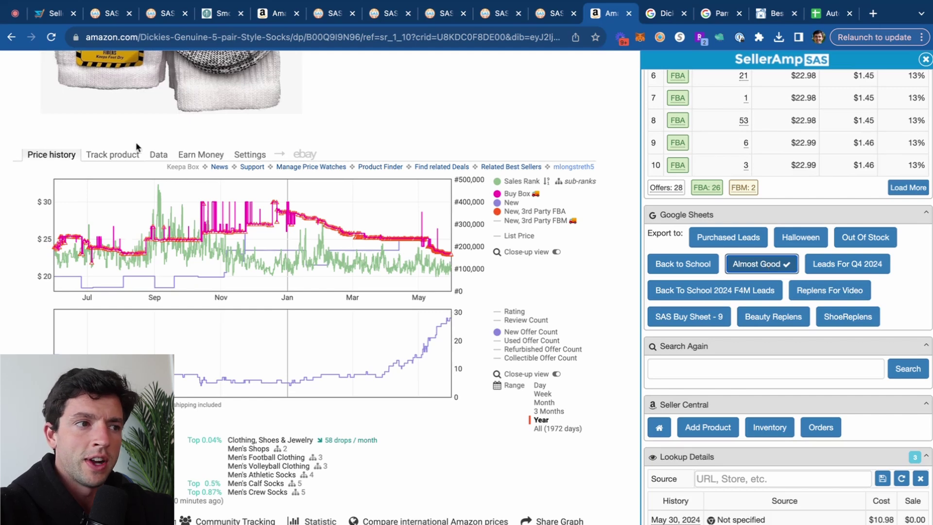
{"action": "left_click", "coordinate": [110, 155]}
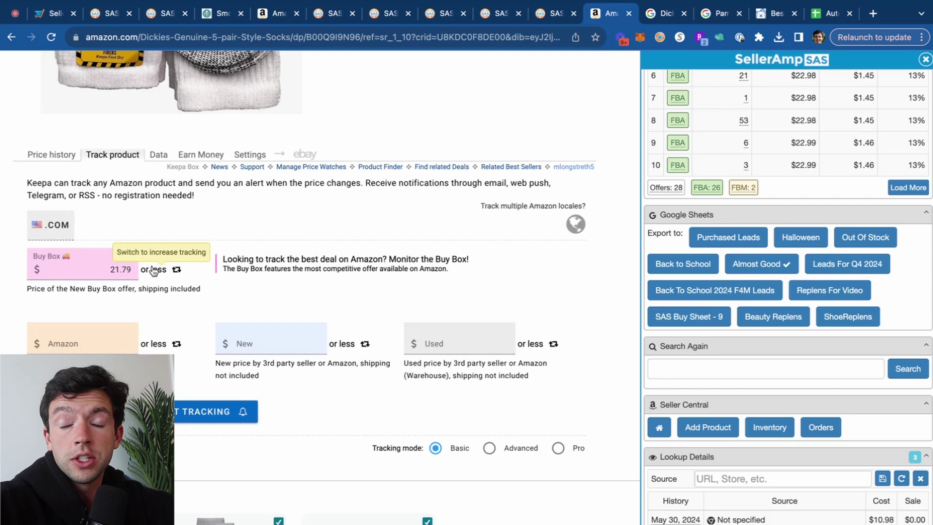
Close the Dickies tabs and check the Myprotein Creatine powder on Google.
{"action": "left_click", "coordinate": [628, 14]}
{"action": "left_click", "coordinate": [628, 14]}
{"action": "left_click", "coordinate": [556, 15]}
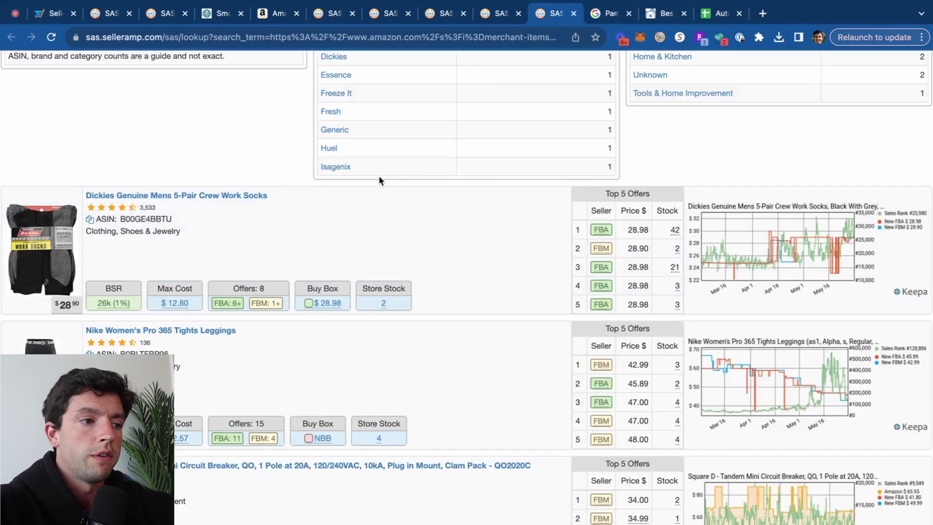
{"action": "scroll", "coordinate": [378, 176], "scroll_direction": "down", "scroll_amount": 6}
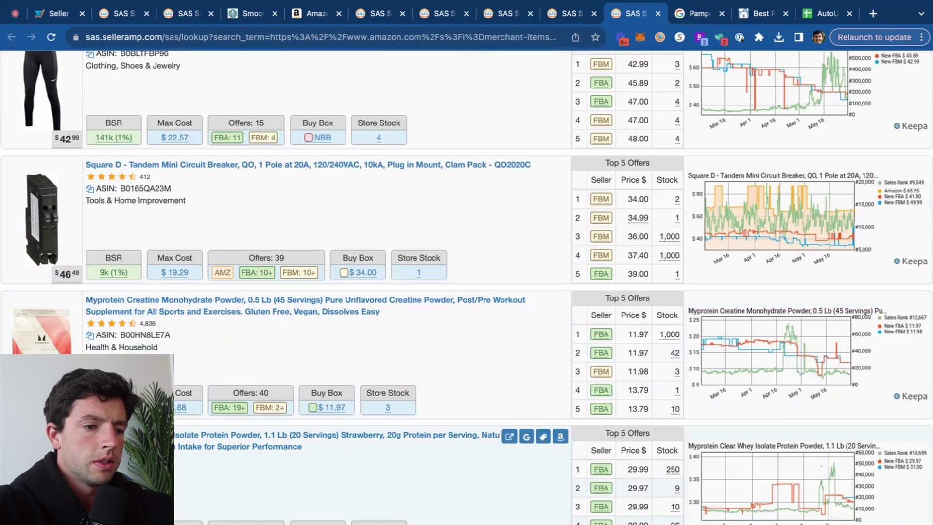
{"action": "scroll", "coordinate": [476, 420], "scroll_direction": "down", "scroll_amount": 2}
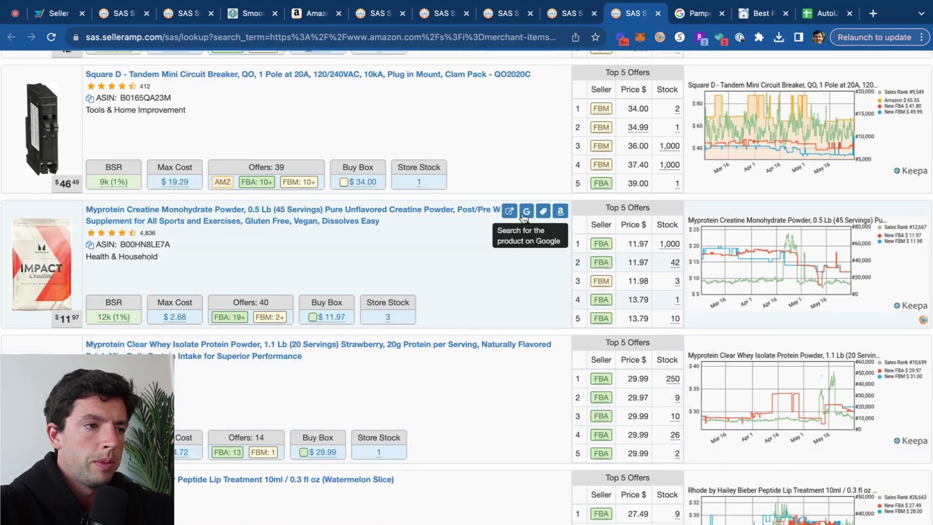
{"action": "left_click", "coordinate": [527, 210]}
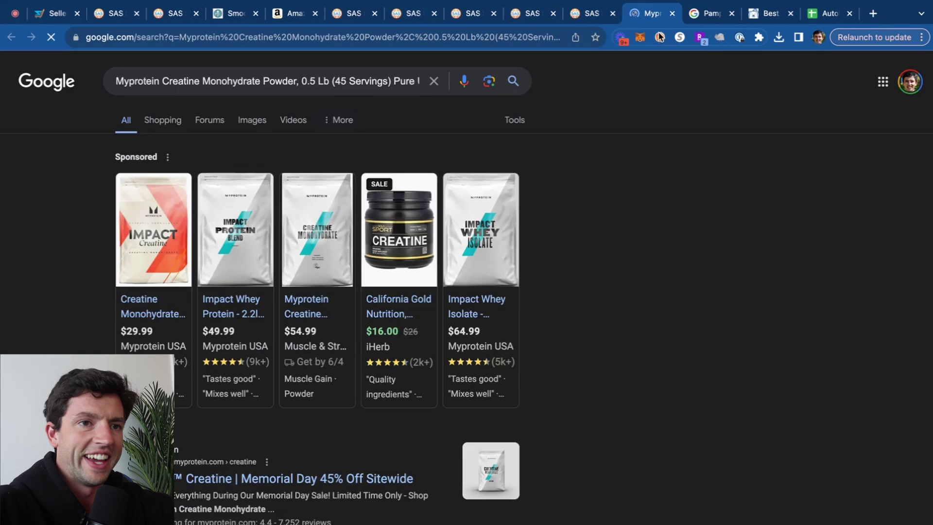
{"action": "left_click", "coordinate": [672, 14]}
Google the Clear Whey Isolate ($19.99 vs $29.99 Buy Box) and open the Strawberry Muscle & Strength listing.
{"action": "scroll", "coordinate": [335, 234], "scroll_direction": "down", "scroll_amount": 3}
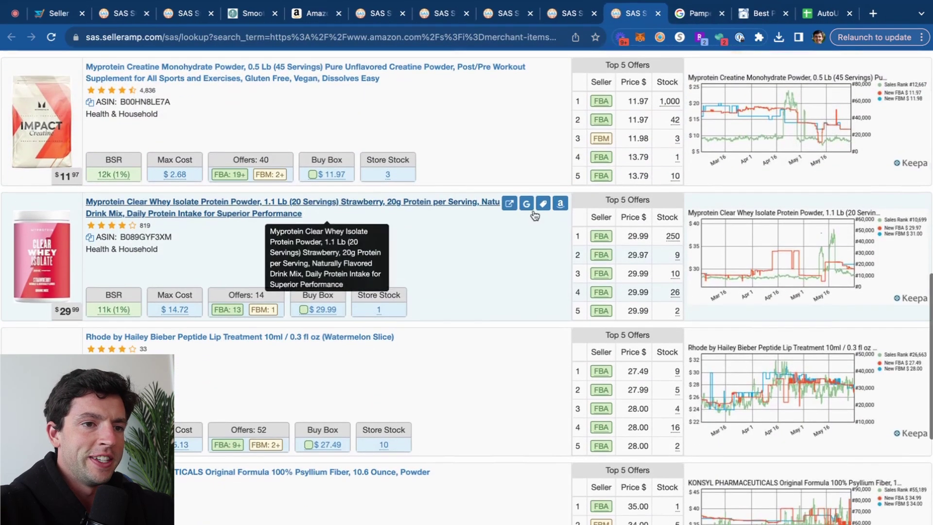
{"action": "left_click", "coordinate": [527, 204]}
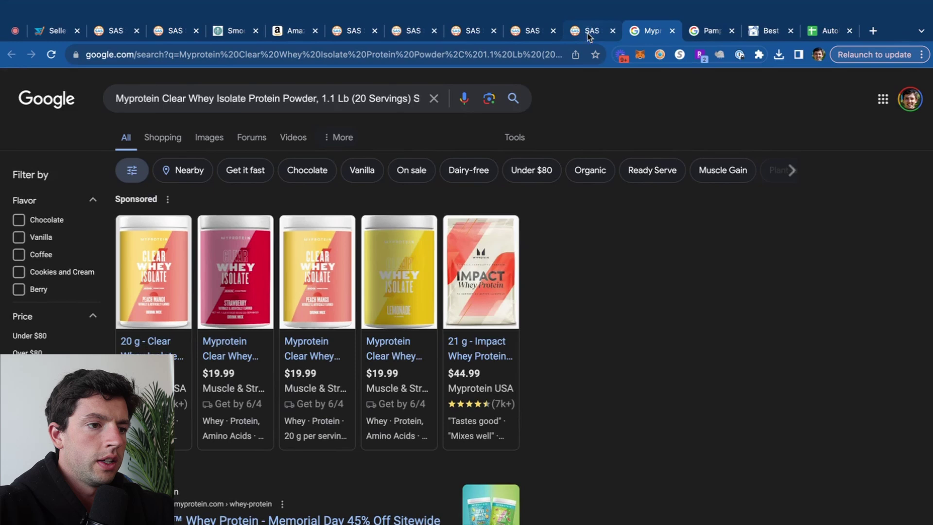
{"action": "mouse_move", "coordinate": [219, 291]}
{"action": "scroll", "coordinate": [219, 291], "scroll_direction": "up", "scroll_amount": 3}
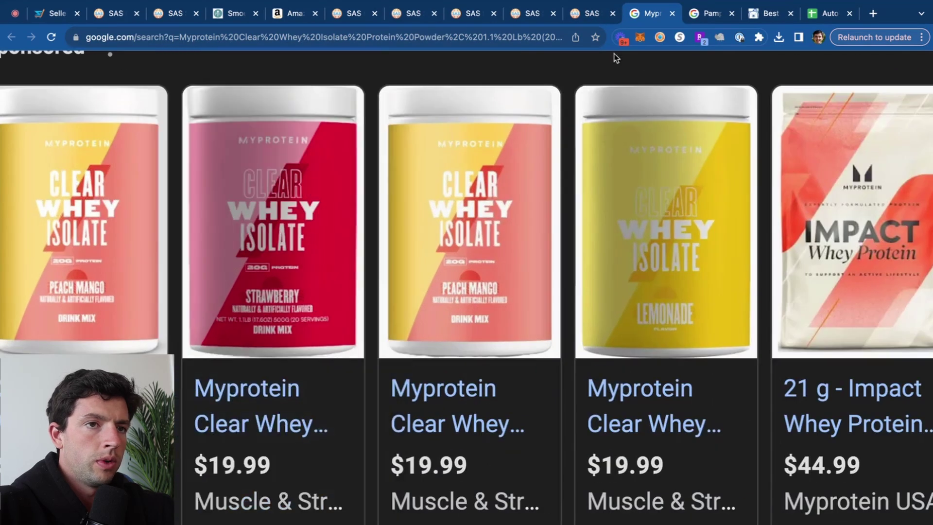
{"action": "left_click", "coordinate": [595, 15]}
{"action": "scroll", "coordinate": [13, 235], "scroll_direction": "up", "scroll_amount": 3}
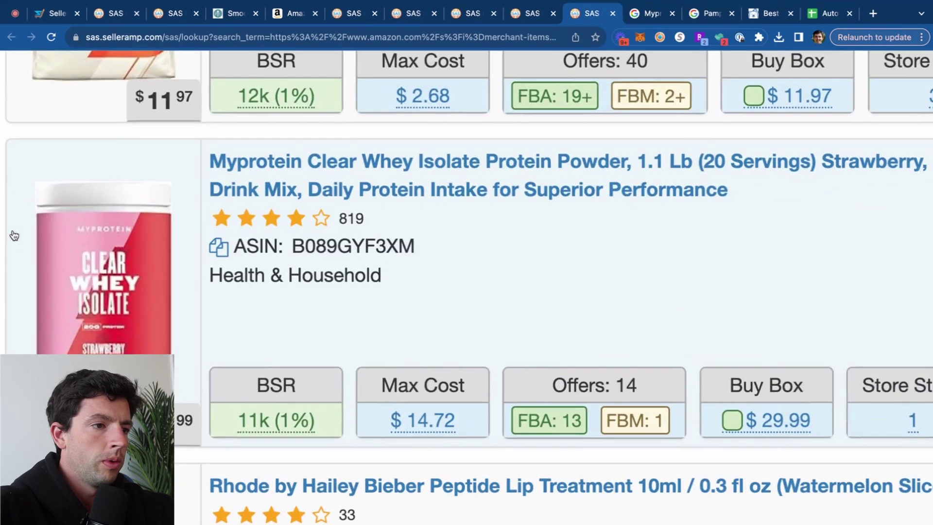
{"action": "scroll", "coordinate": [13, 235], "scroll_direction": "down", "scroll_amount": 3}
{"action": "left_click", "coordinate": [647, 14]}
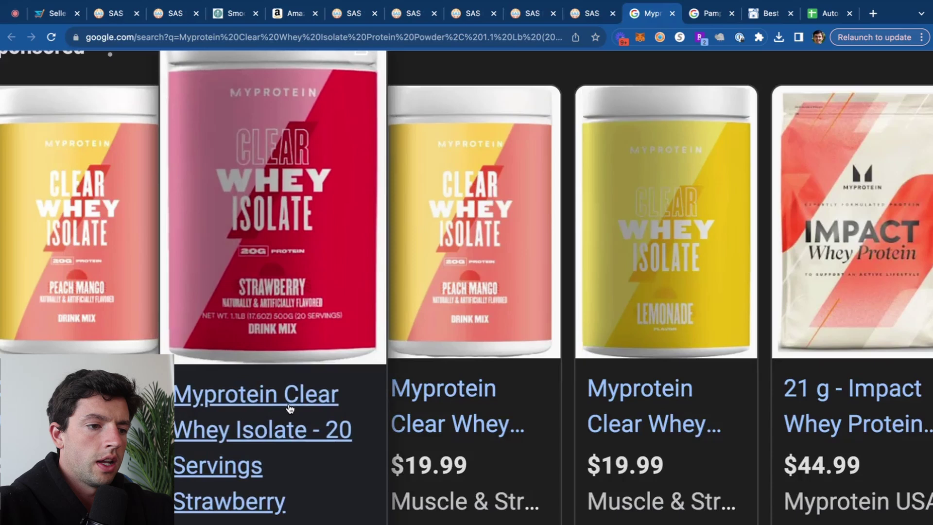
{"action": "left_click", "coordinate": [272, 219]}
{"action": "left_click", "coordinate": [557, 13]}
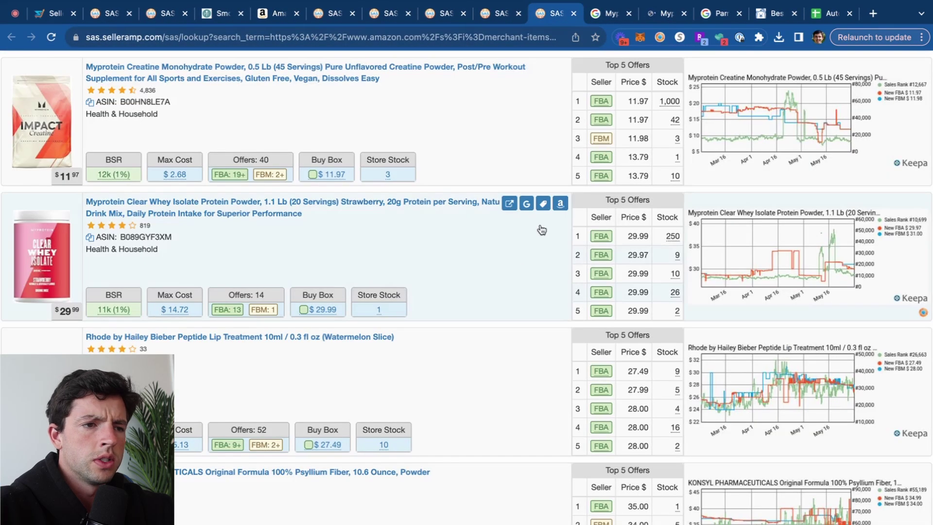
Compare the Clear Whey Amazon listing with Muscle & Strength, choosing the Strawberry flavour.
{"action": "left_click", "coordinate": [560, 203]}
{"action": "left_click_drag", "start_coordinate": [675, 14], "coordinate": [567, 16]}
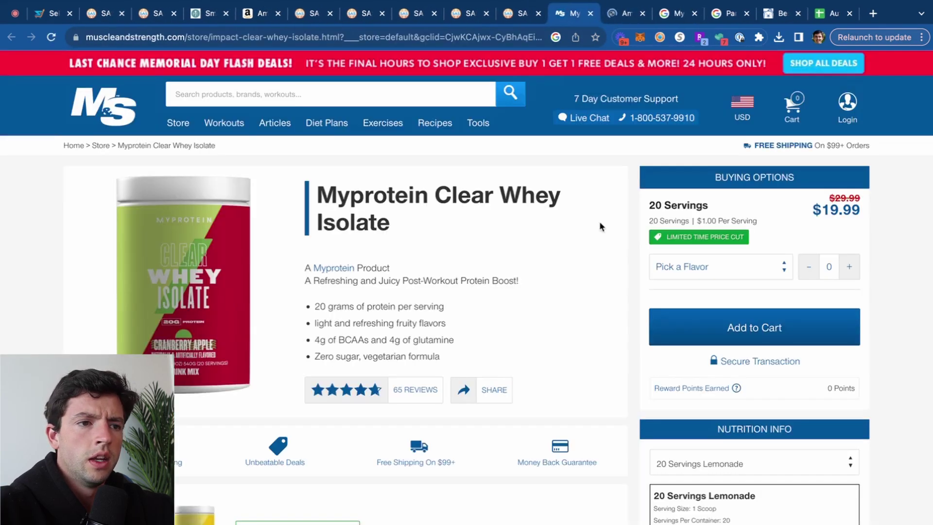
{"action": "left_click", "coordinate": [618, 14]}
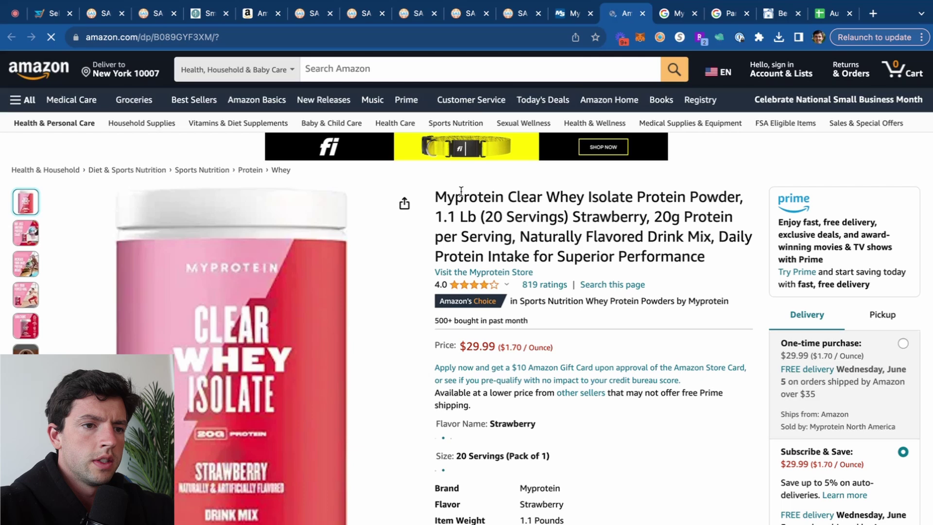
{"action": "left_click", "coordinate": [567, 13]}
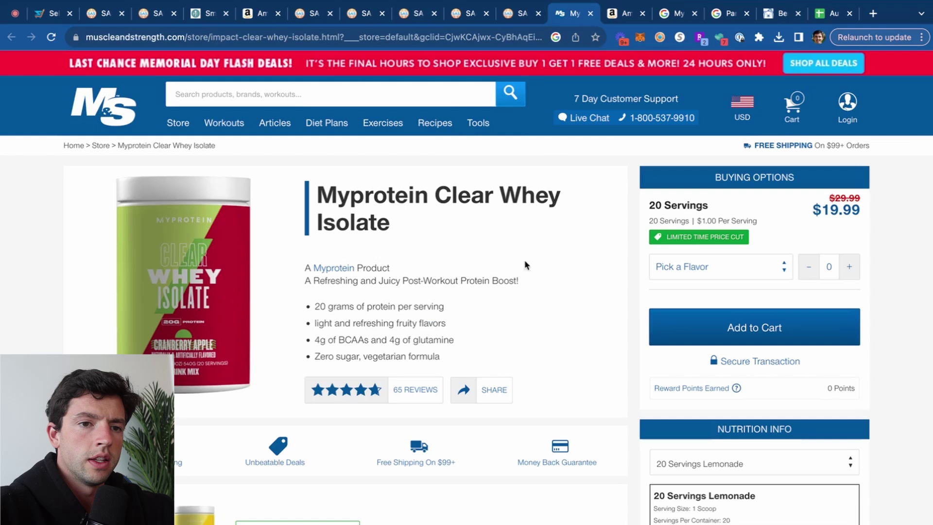
{"action": "left_click", "coordinate": [682, 272]}
{"action": "left_click", "coordinate": [614, 15]}
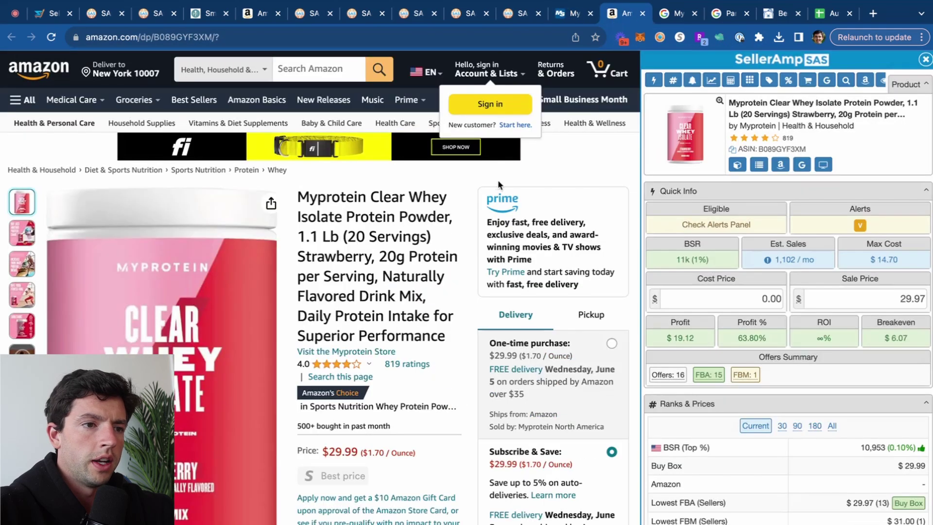
{"action": "left_click", "coordinate": [572, 14]}
{"action": "left_click", "coordinate": [679, 336]}
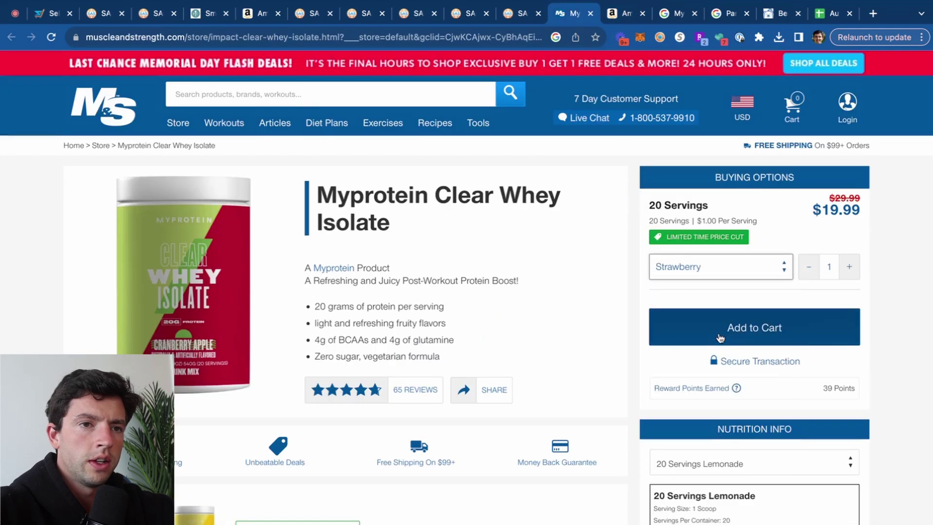
Enter 15 as the Clear Whey cost price and close the Muscle & Strength tab.
{"action": "scroll", "coordinate": [427, 303], "scroll_direction": "down", "scroll_amount": 2}
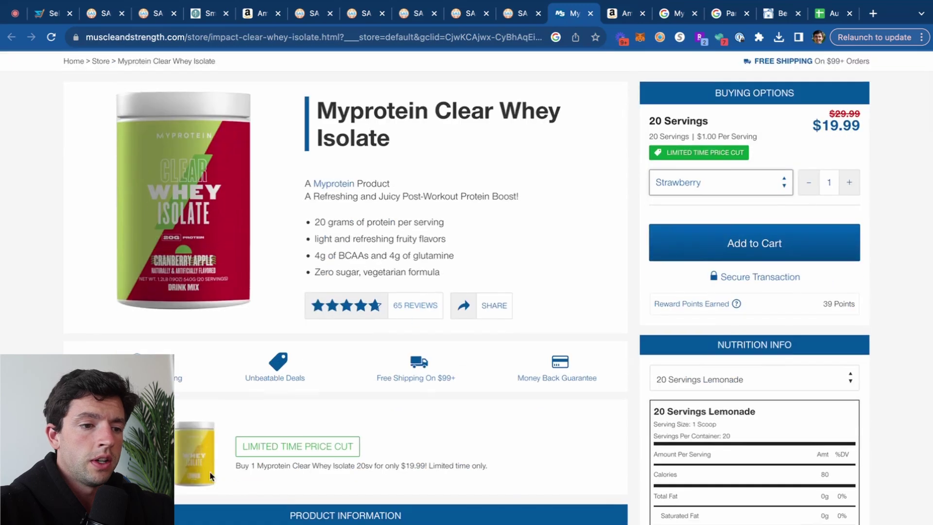
{"action": "scroll", "coordinate": [318, 111], "scroll_direction": "up", "scroll_amount": 2}
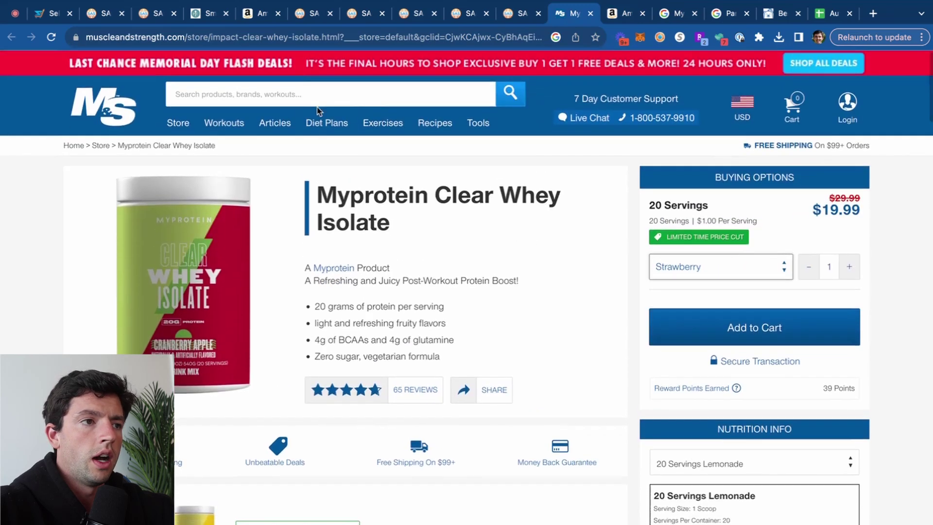
{"action": "left_click", "coordinate": [605, 13]}
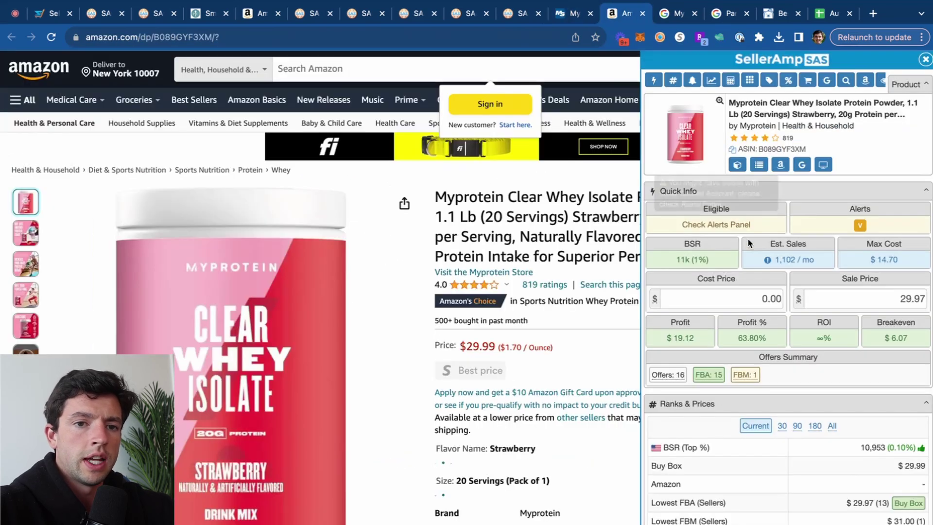
{"action": "left_click", "coordinate": [739, 299]}
{"action": "type", "text": "15"}
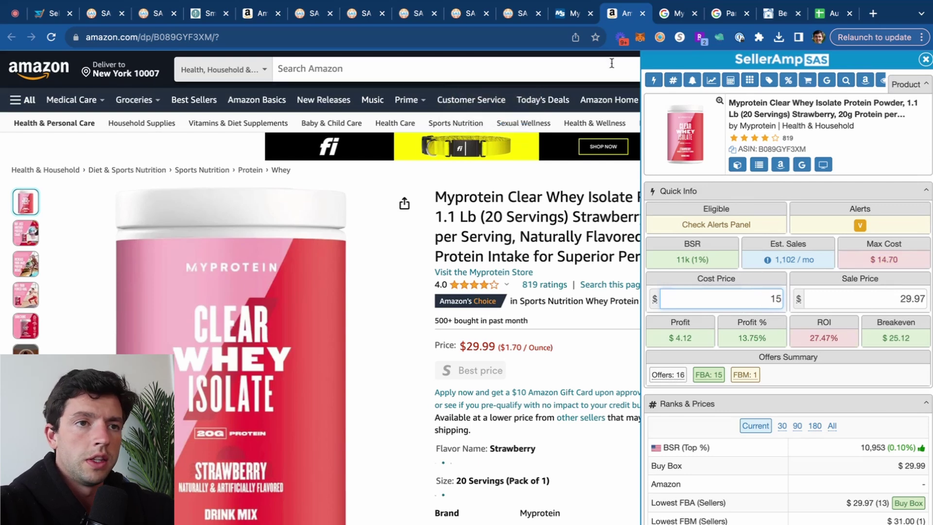
{"action": "left_click", "coordinate": [591, 14]}
Close the Myprotein page and open Konsyl's Daily Psyllium Fiber page from a Google search.
{"action": "left_click", "coordinate": [591, 13]}
{"action": "left_click", "coordinate": [523, 13]}
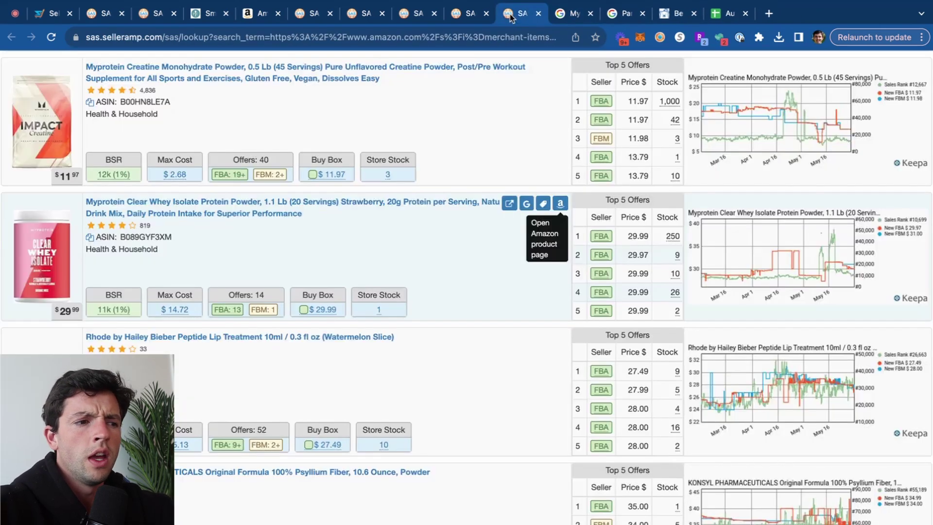
{"action": "scroll", "coordinate": [413, 248], "scroll_direction": "down", "scroll_amount": 7}
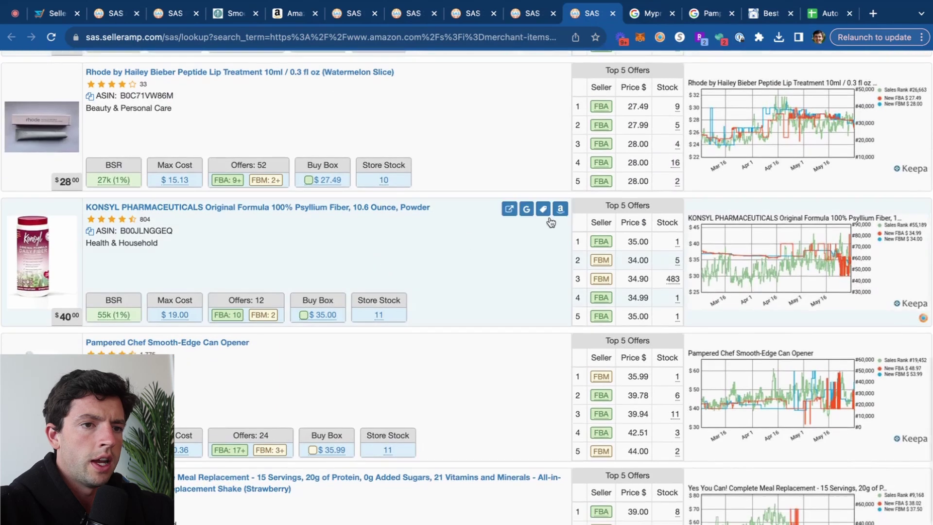
{"action": "left_click", "coordinate": [526, 209]}
{"action": "scroll", "coordinate": [329, 223], "scroll_direction": "down", "scroll_amount": 2}
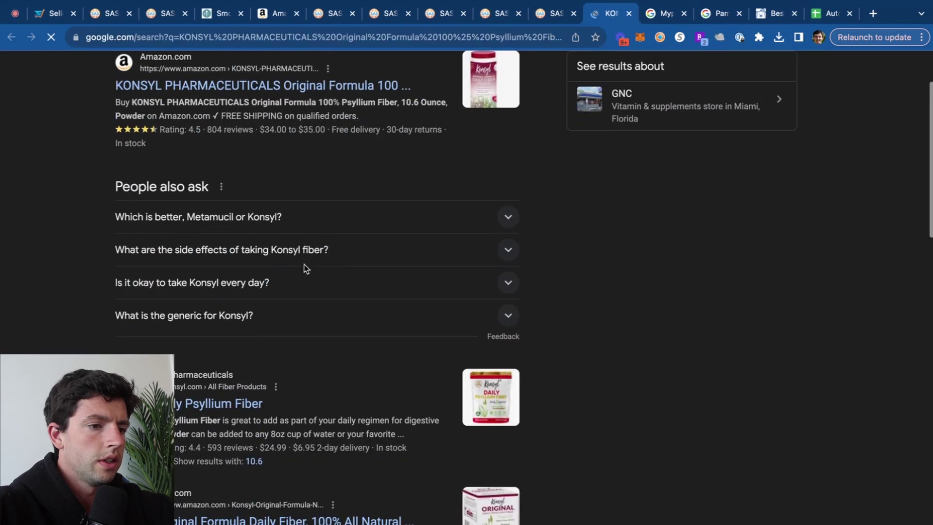
{"action": "left_click", "coordinate": [223, 404]}
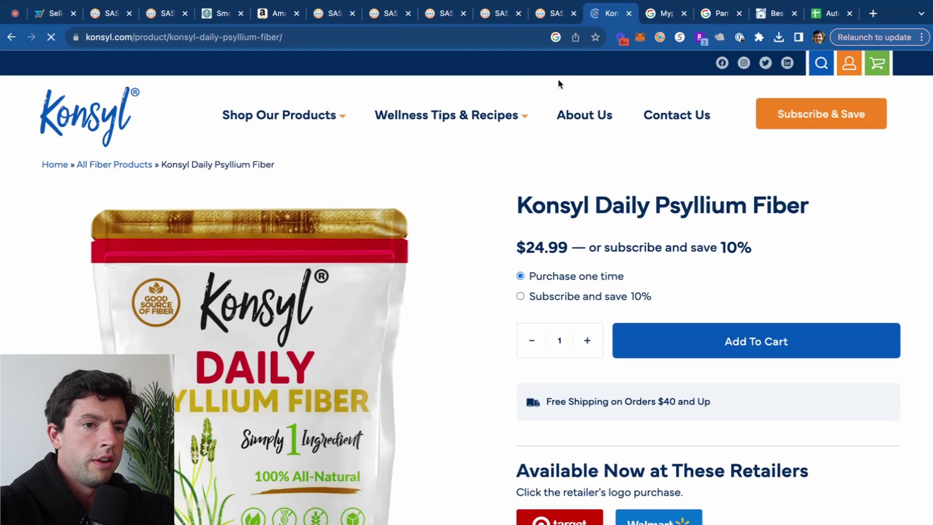
Open the KONSYL Amazon listing beside the Konsyl page and dismiss the newsletter popup.
{"action": "left_click", "coordinate": [550, 18]}
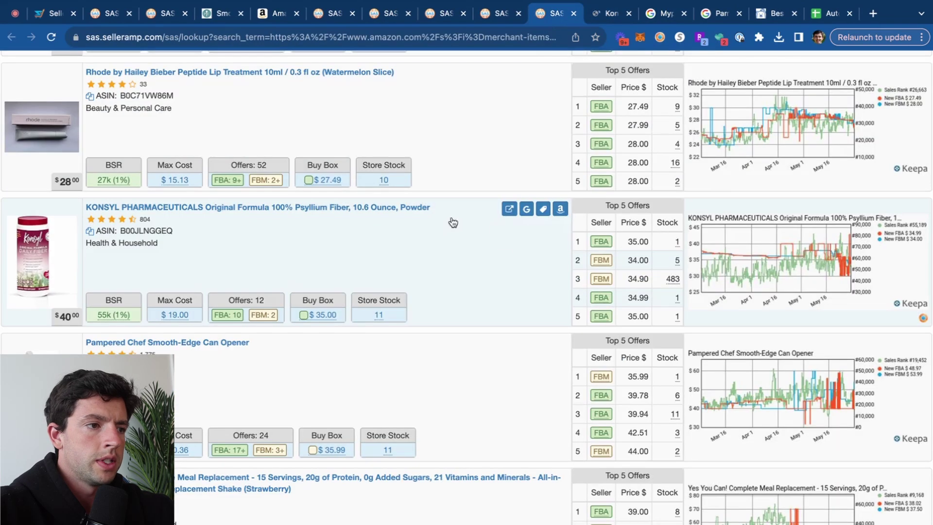
{"action": "left_click", "coordinate": [560, 210]}
{"action": "left_click_drag", "start_coordinate": [618, 20], "coordinate": [570, 33]}
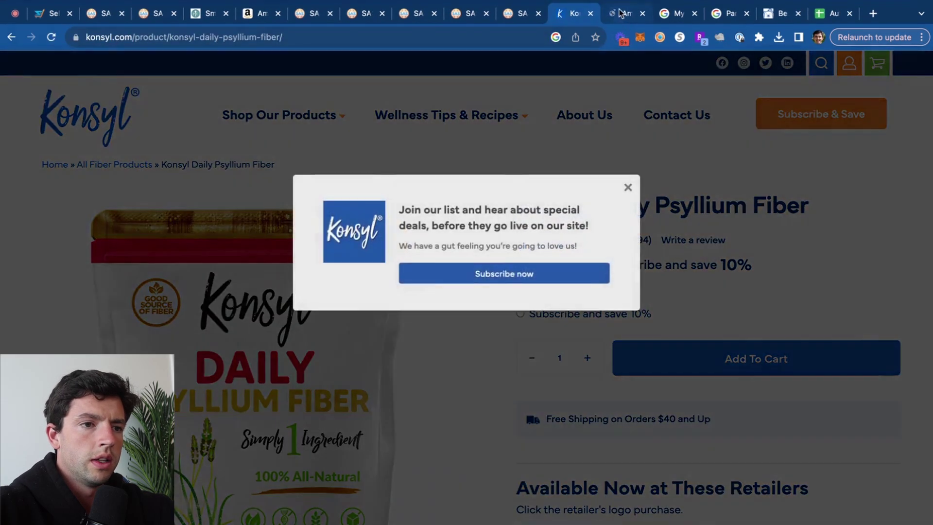
{"action": "left_click", "coordinate": [621, 14]}
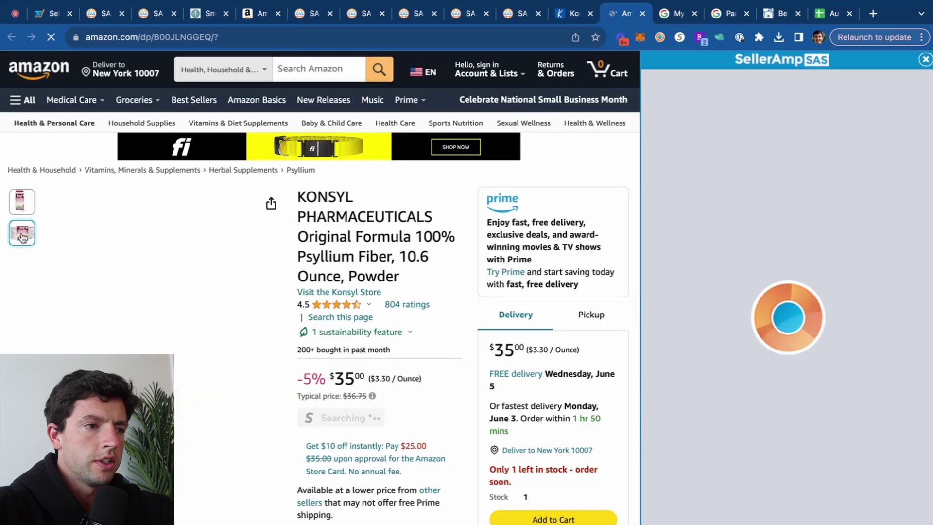
{"action": "mouse_move", "coordinate": [32, 228]}
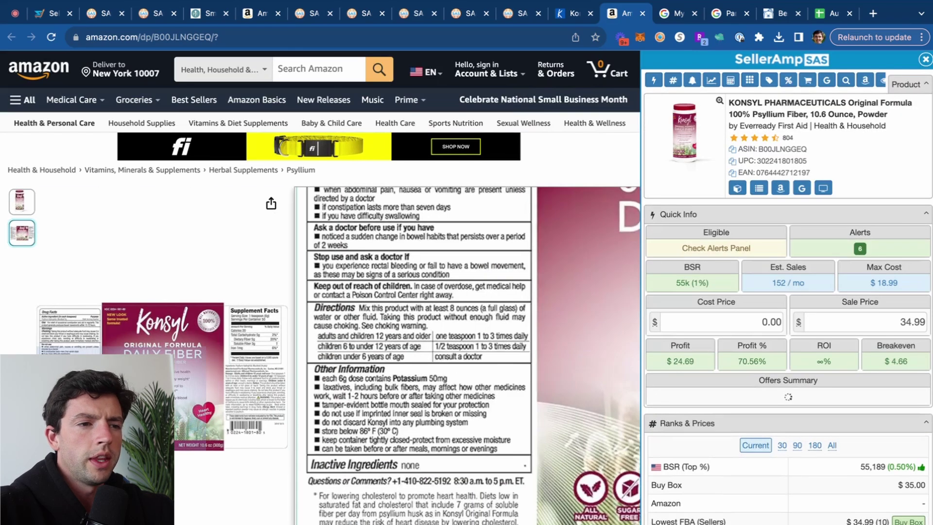
{"action": "left_click", "coordinate": [564, 19]}
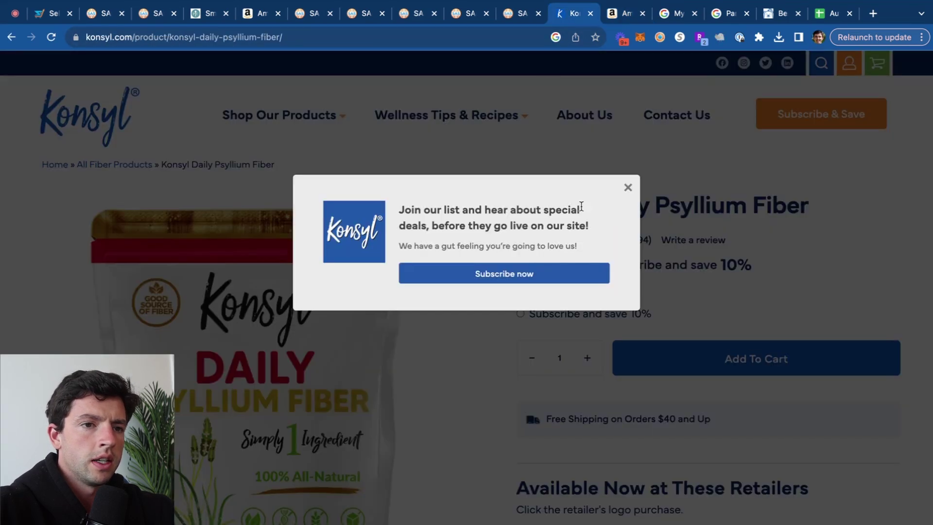
{"action": "left_click", "coordinate": [628, 189]}
{"action": "scroll", "coordinate": [497, 284], "scroll_direction": "down", "scroll_amount": 2}
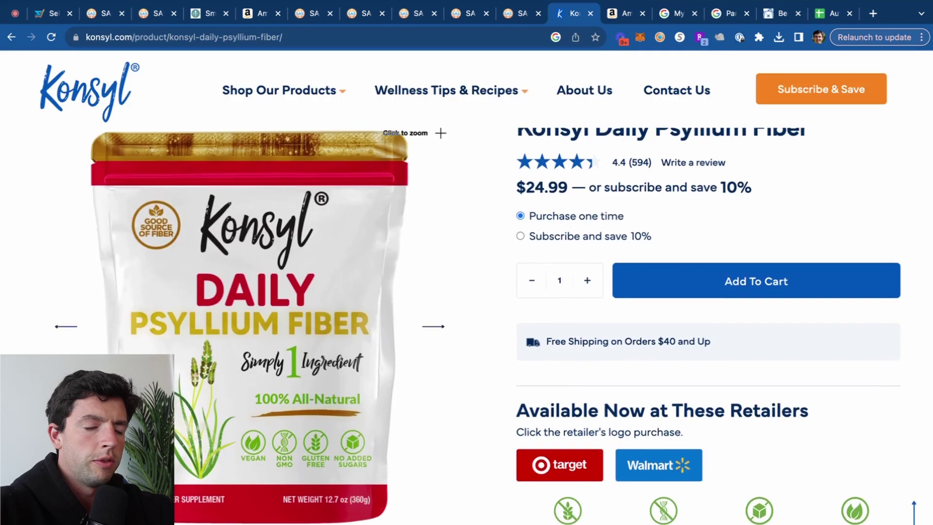
{"action": "scroll", "coordinate": [314, 515], "scroll_direction": "up", "scroll_amount": 5}
{"action": "scroll", "coordinate": [554, 161], "scroll_direction": "down", "scroll_amount": 5}
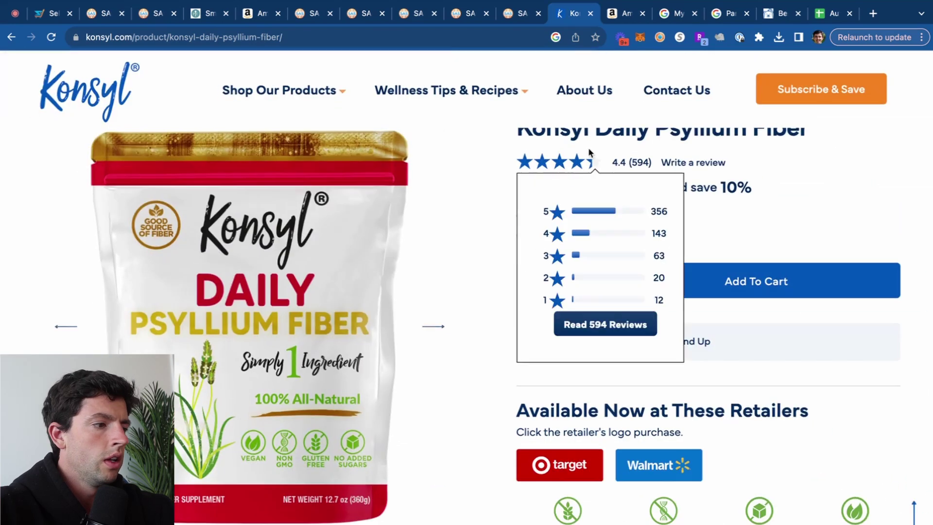
Recheck the KONSYL Google results against the $24.99 Konsyl page, then close that page.
{"action": "left_click", "coordinate": [614, 18]}
{"action": "left_click", "coordinate": [802, 188]}
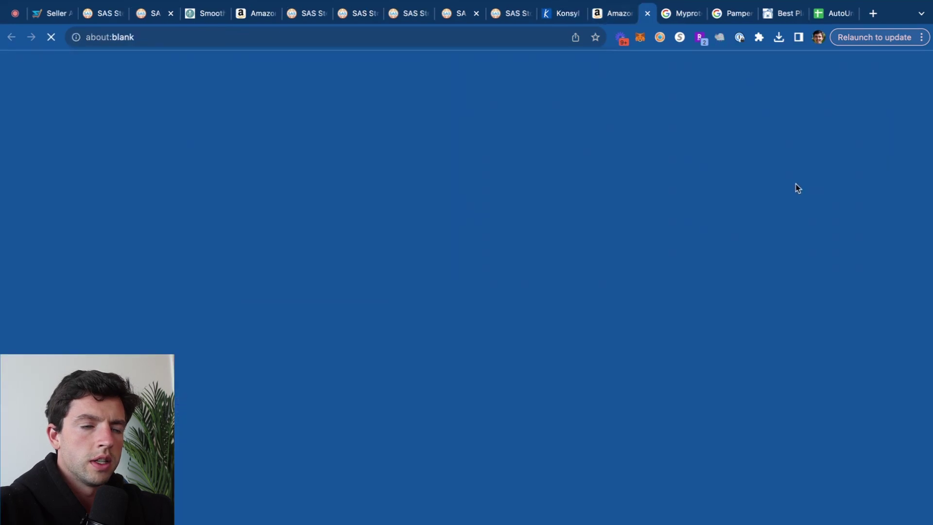
{"action": "scroll", "coordinate": [233, 269], "scroll_direction": "down", "scroll_amount": 7}
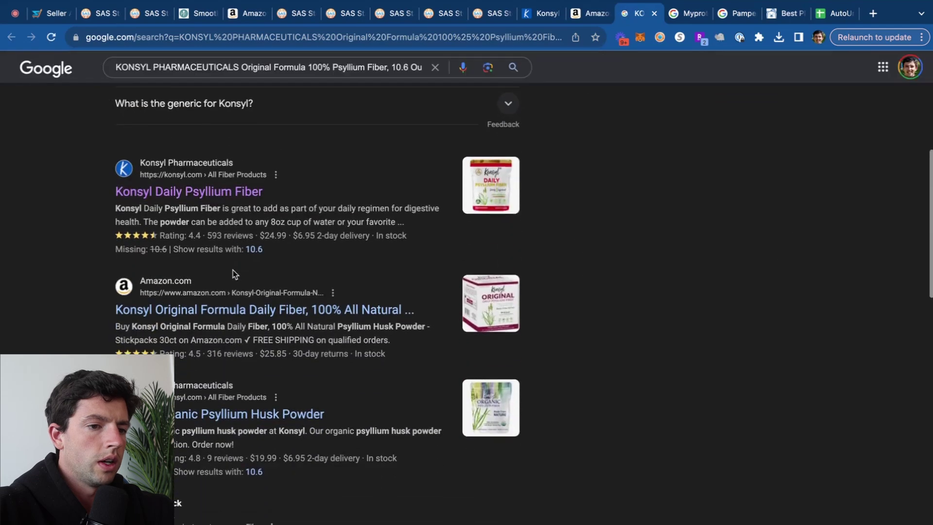
{"action": "scroll", "coordinate": [287, 346], "scroll_direction": "down", "scroll_amount": 2}
{"action": "scroll", "coordinate": [286, 346], "scroll_direction": "up", "scroll_amount": 2}
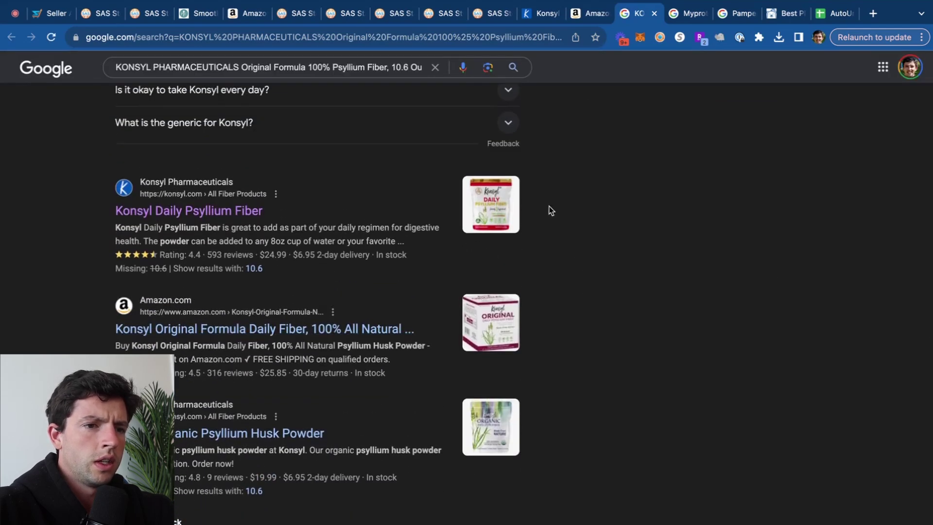
{"action": "left_click", "coordinate": [538, 15]}
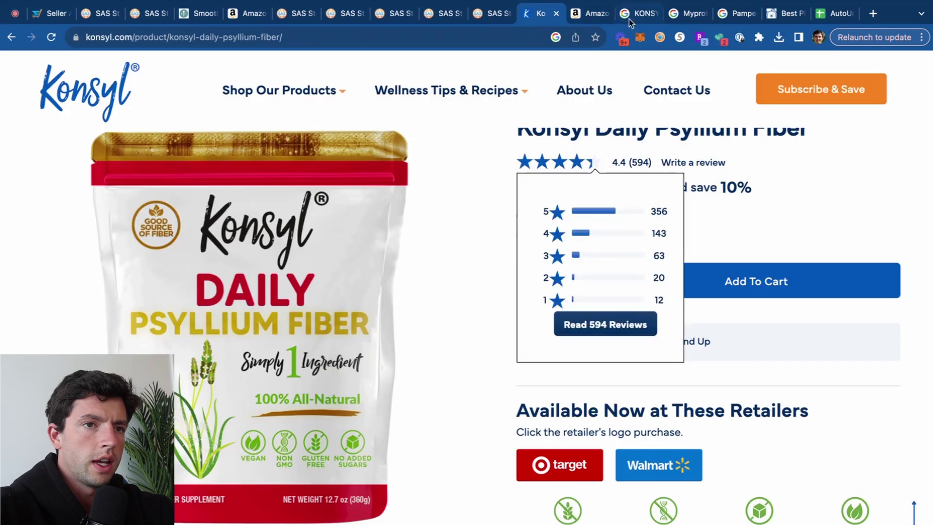
{"action": "left_click", "coordinate": [556, 14]}
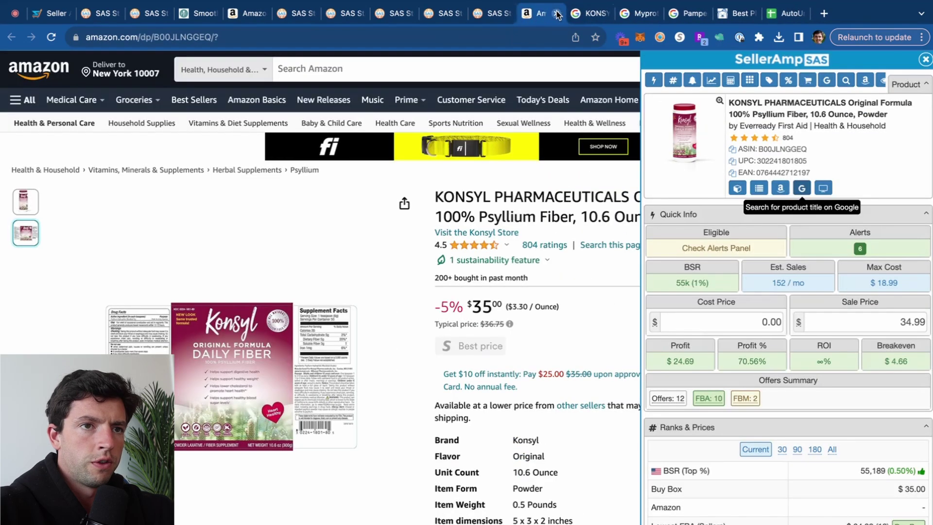
Close the KONSYL Amazon, leftover search and Pampered Chef tabs.
{"action": "left_click", "coordinate": [556, 14]}
{"action": "left_click", "coordinate": [556, 13]}
{"action": "left_click", "coordinate": [557, 13]}
{"action": "left_click", "coordinate": [557, 15]}
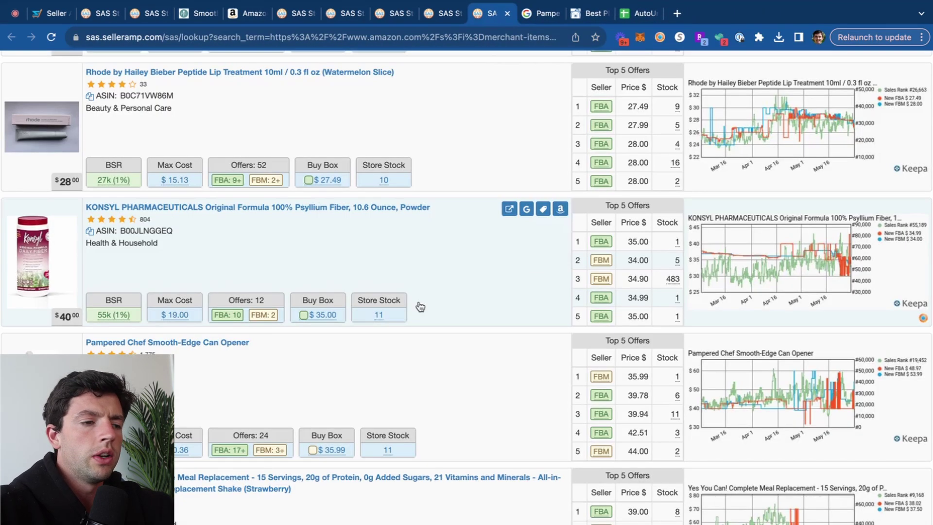
{"action": "scroll", "coordinate": [417, 307], "scroll_direction": "down", "scroll_amount": 3}
{"action": "scroll", "coordinate": [444, 282], "scroll_direction": "down", "scroll_amount": 1}
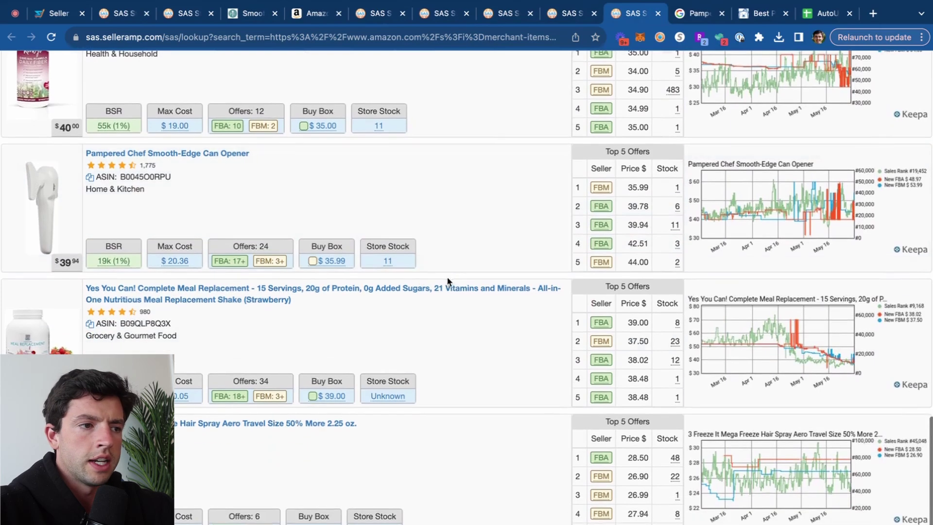
Search Google for Yes You Can! and Freeze It, and open the hair spray's Amazon listing.
{"action": "left_click", "coordinate": [527, 291]}
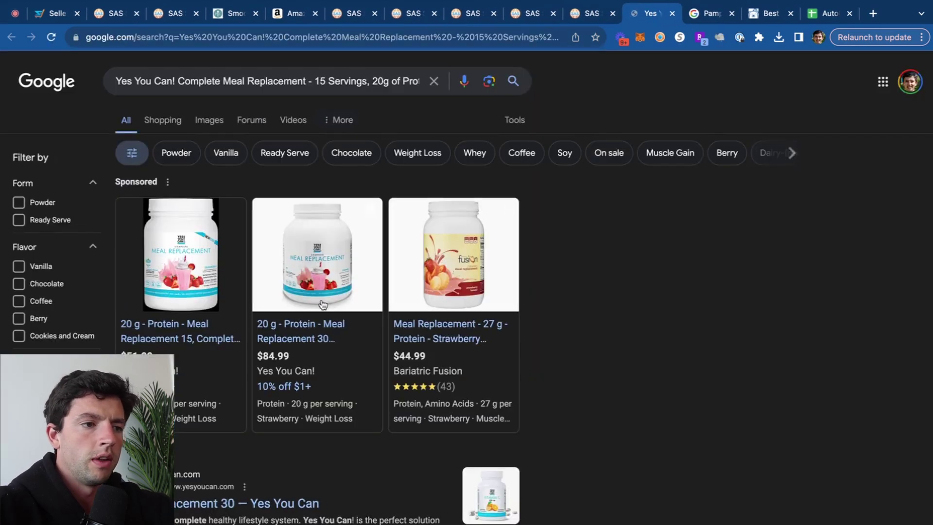
{"action": "left_click", "coordinate": [673, 13]}
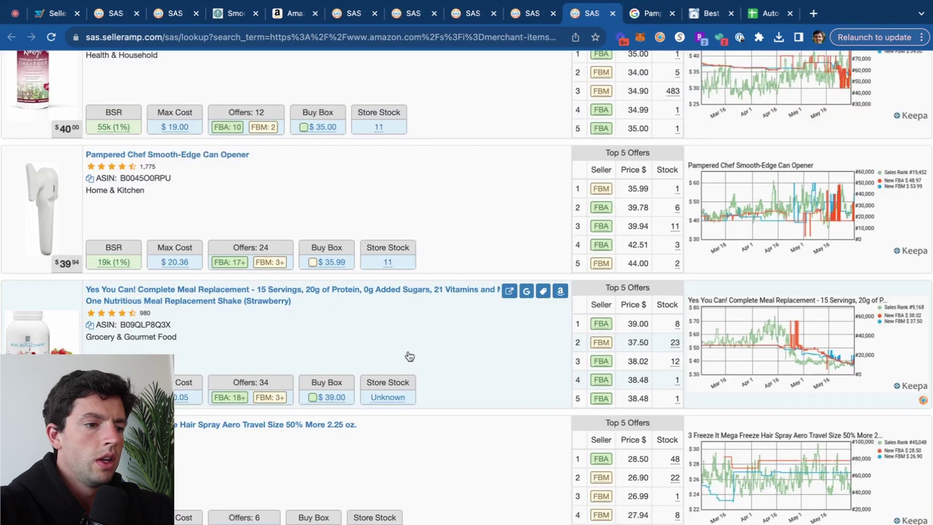
{"action": "scroll", "coordinate": [454, 382], "scroll_direction": "down", "scroll_amount": 6}
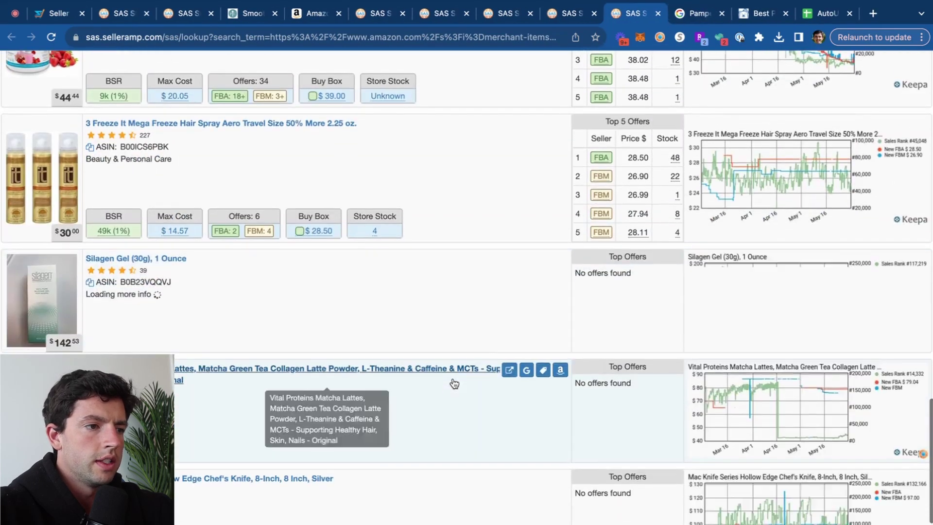
{"action": "left_click", "coordinate": [526, 127]}
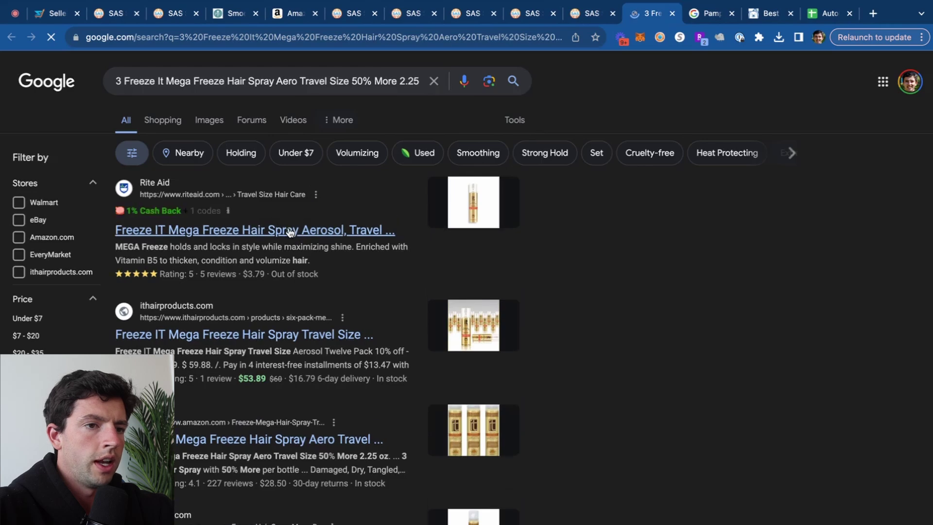
{"action": "left_click", "coordinate": [600, 14]}
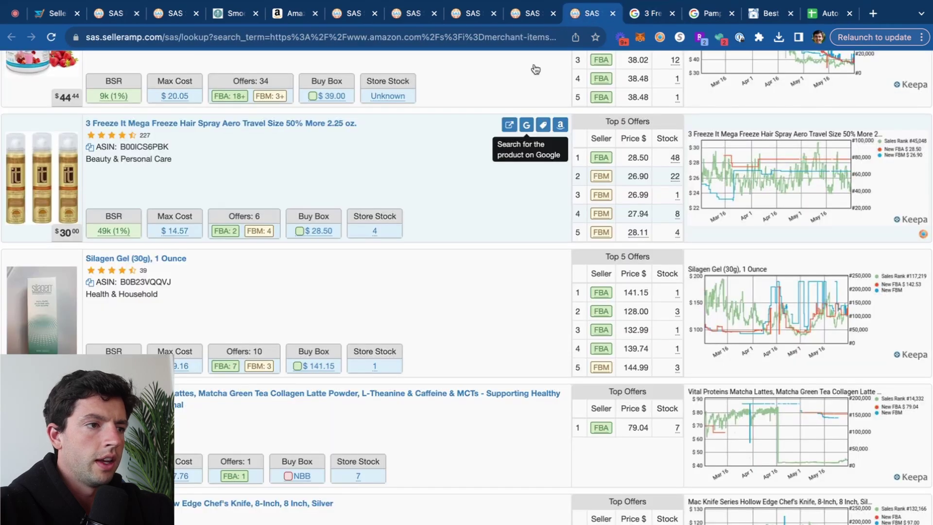
{"action": "left_click", "coordinate": [568, 126]}
{"action": "left_click", "coordinate": [618, 15]}
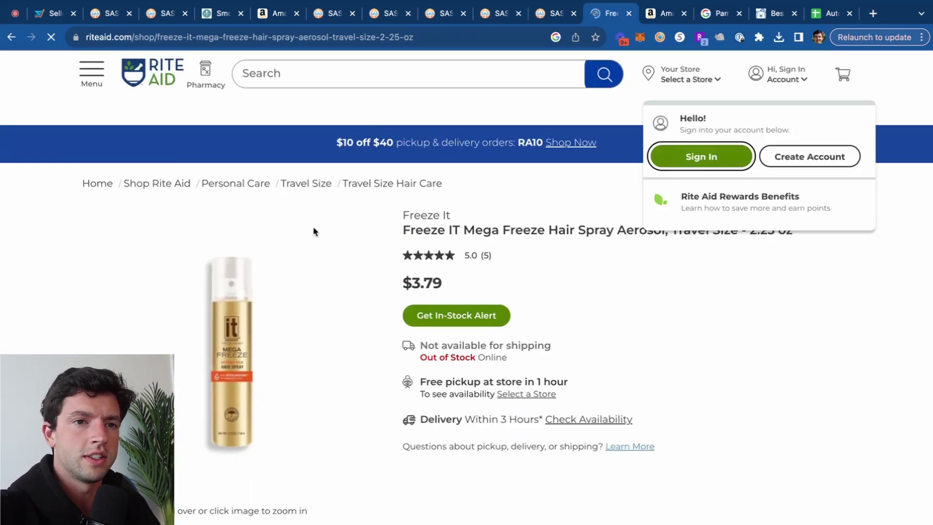
Set the Freeze It cost to 11.40, the tripled Rite Aid price, for $7.55 profit.
{"action": "left_click", "coordinate": [647, 17]}
{"action": "left_click", "coordinate": [729, 314]}
{"action": "type", "text": "3.7"}
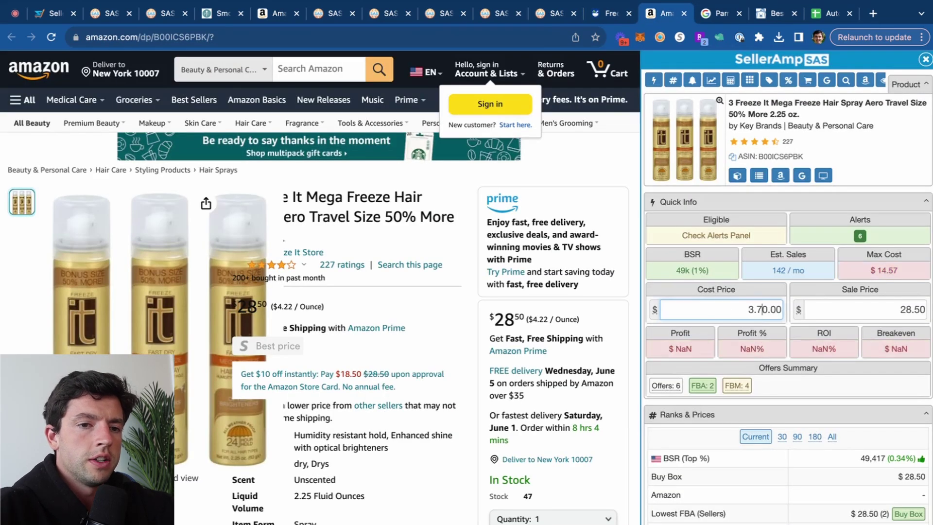
{"action": "type", "text": "9*"}
{"action": "key", "text": "ctrl+a"}
{"action": "type", "text": "3.8"}
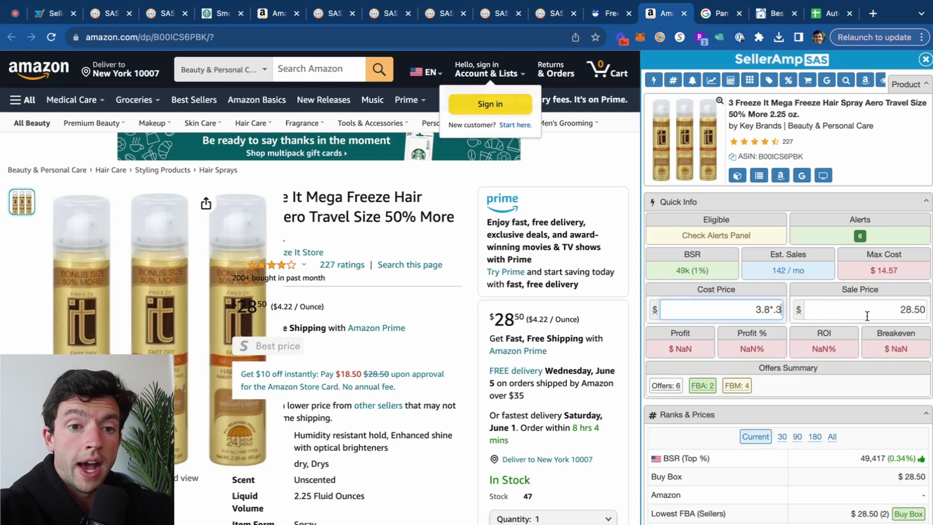
{"action": "type", "text": "*.3"}
{"action": "key", "text": "Return"}
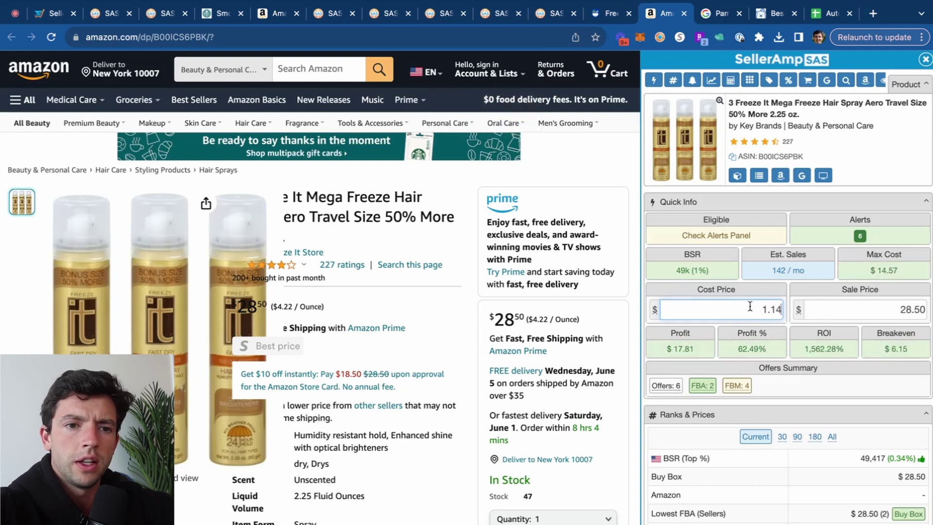
{"action": "type", "text": "*3"}
{"action": "key", "text": "Return"}
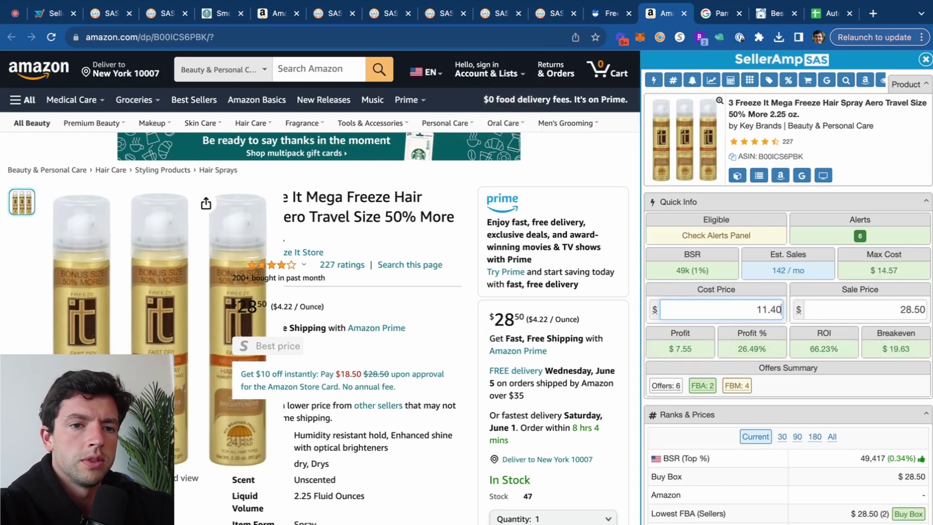
Review the Rite Aid and Amazon hair spray pages, then close the Freeze It tabs.
{"action": "left_click", "coordinate": [615, 19]}
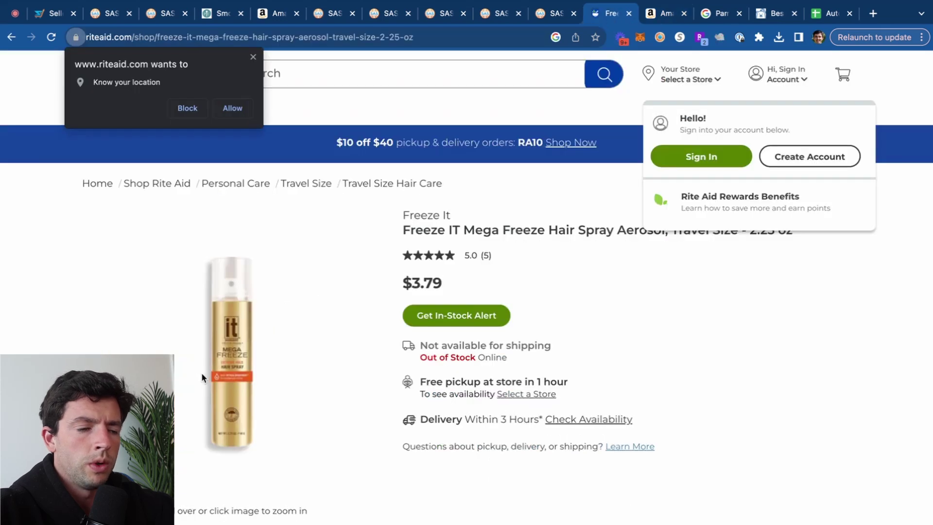
{"action": "scroll", "coordinate": [202, 378], "scroll_direction": "up", "scroll_amount": 5}
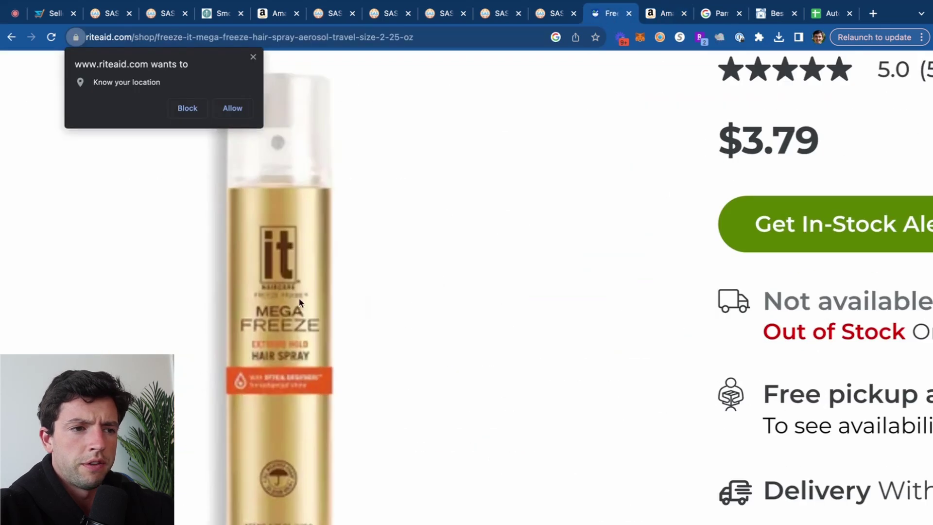
{"action": "left_click", "coordinate": [658, 19]}
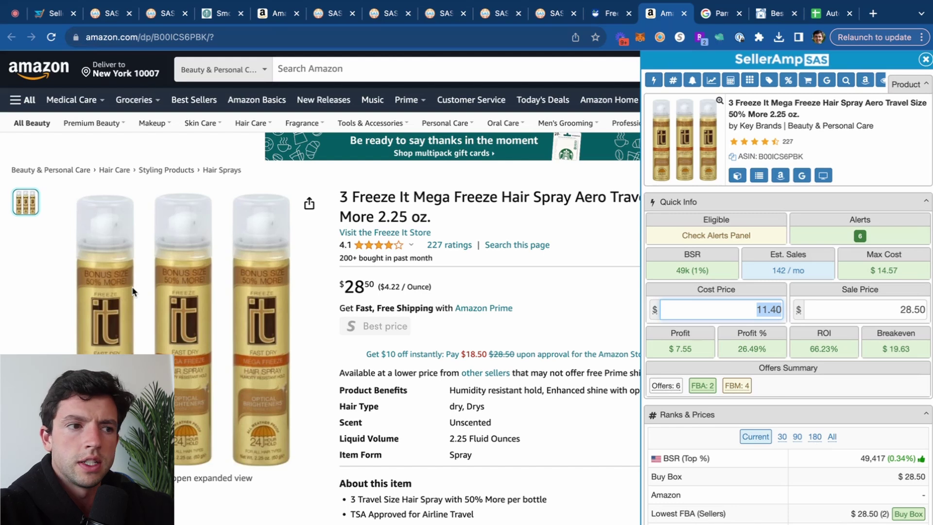
{"action": "left_click", "coordinate": [629, 14]}
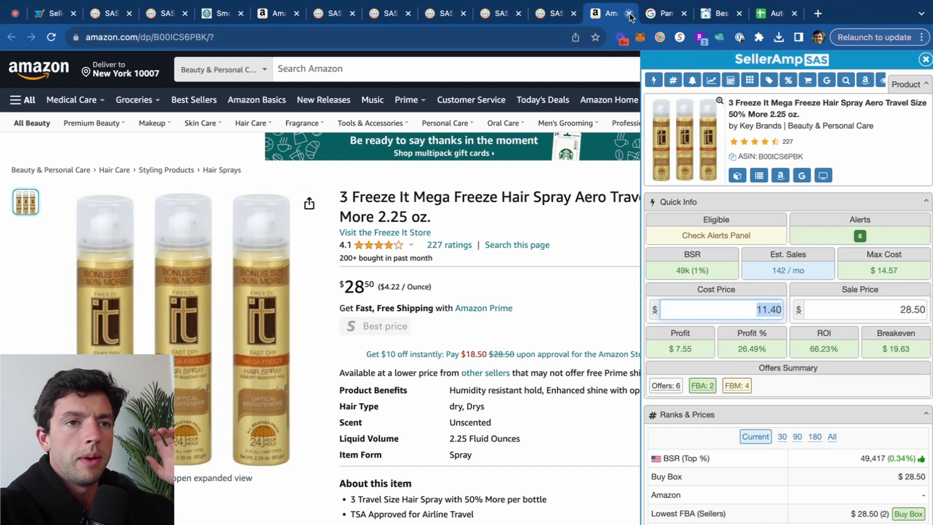
Close the last hair spray tab and compare the Calphalon pan pages.
{"action": "left_click", "coordinate": [629, 13]}
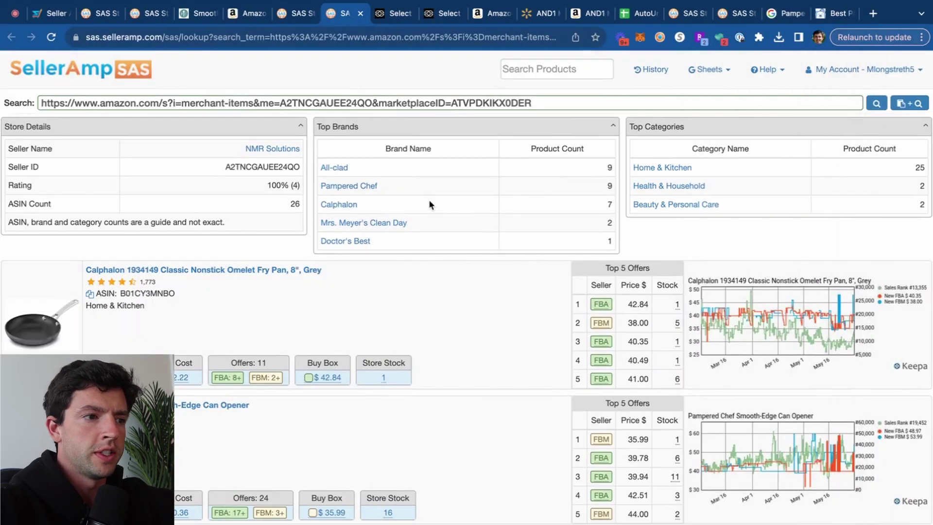
{"action": "scroll", "coordinate": [2, 284], "scroll_direction": "up", "scroll_amount": 5}
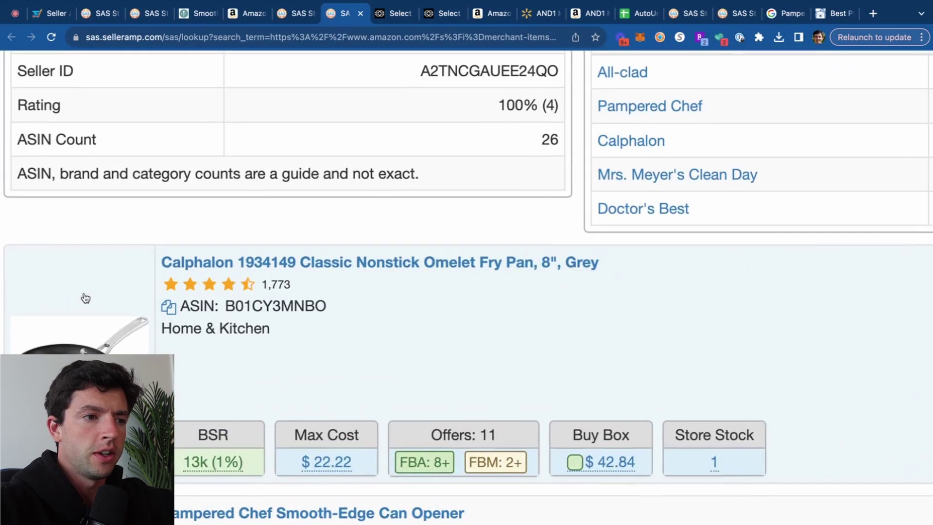
{"action": "scroll", "coordinate": [83, 298], "scroll_direction": "down", "scroll_amount": 5}
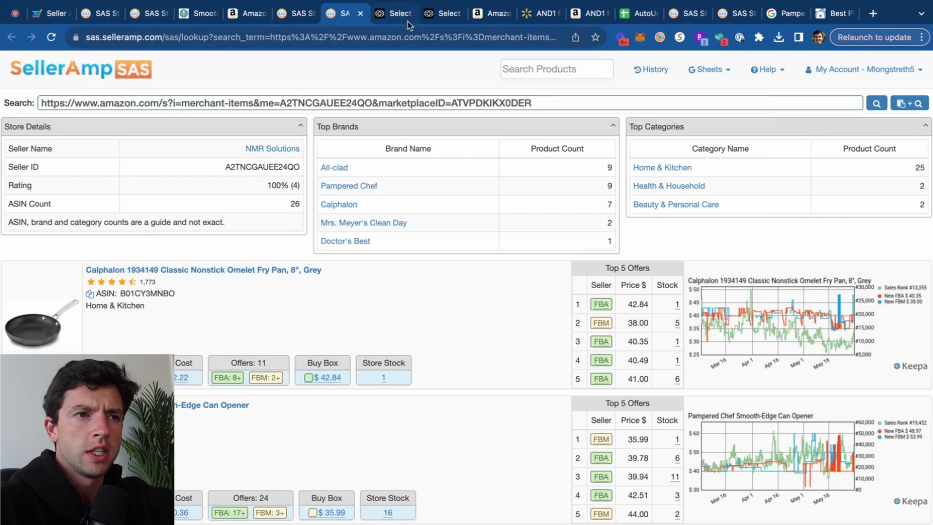
{"action": "left_click", "coordinate": [437, 14]}
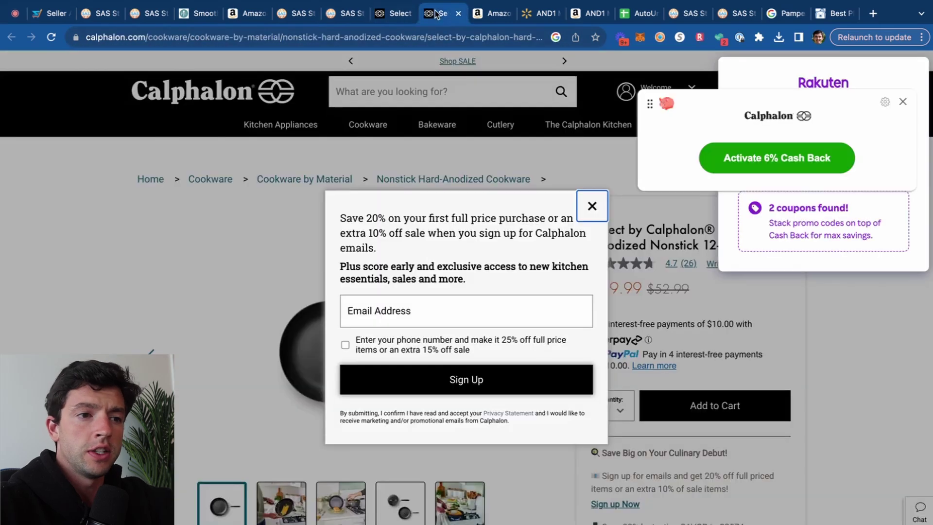
{"action": "left_click", "coordinate": [397, 19]}
Highlight the email sign-up discount, then dismiss the popup on the $39.99 12-inch pan page.
{"action": "scroll", "coordinate": [487, 275], "scroll_direction": "up", "scroll_amount": 5}
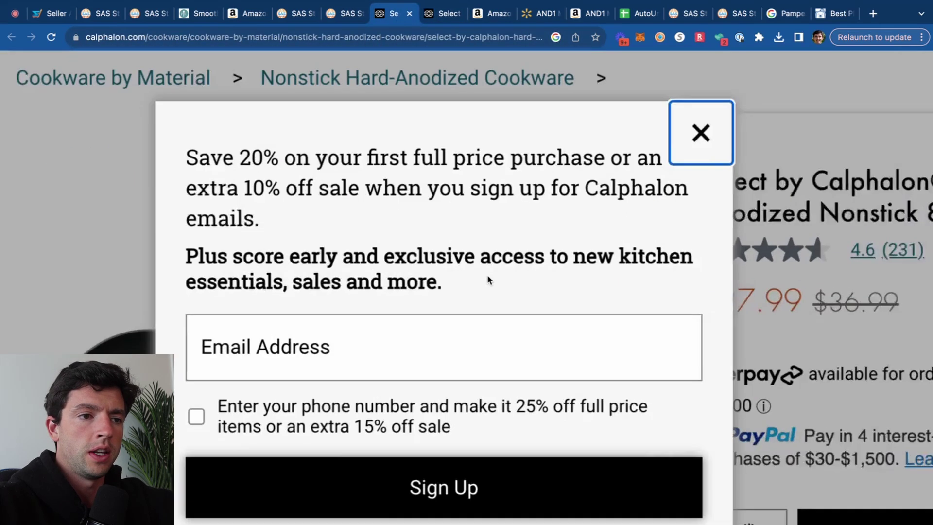
{"action": "left_click_drag", "start_coordinate": [425, 248], "coordinate": [353, 220]}
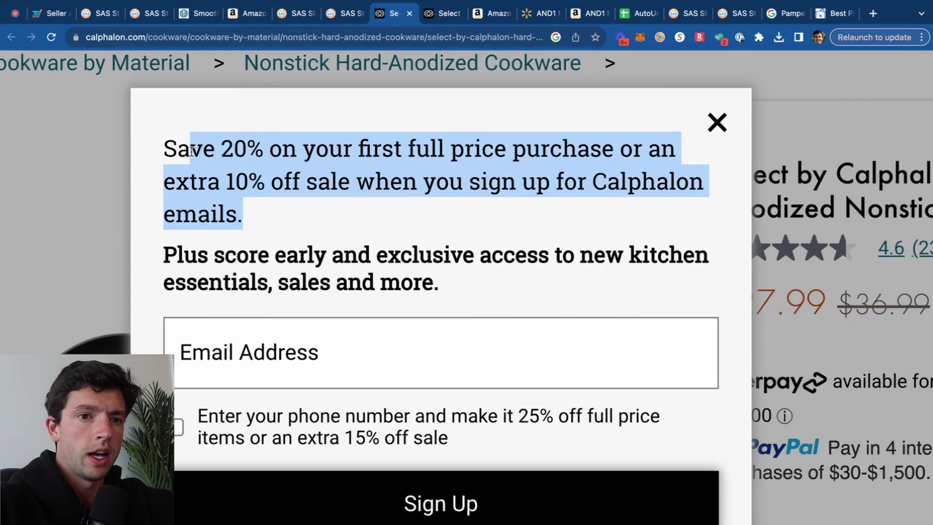
{"action": "scroll", "coordinate": [191, 152], "scroll_direction": "down", "scroll_amount": 5}
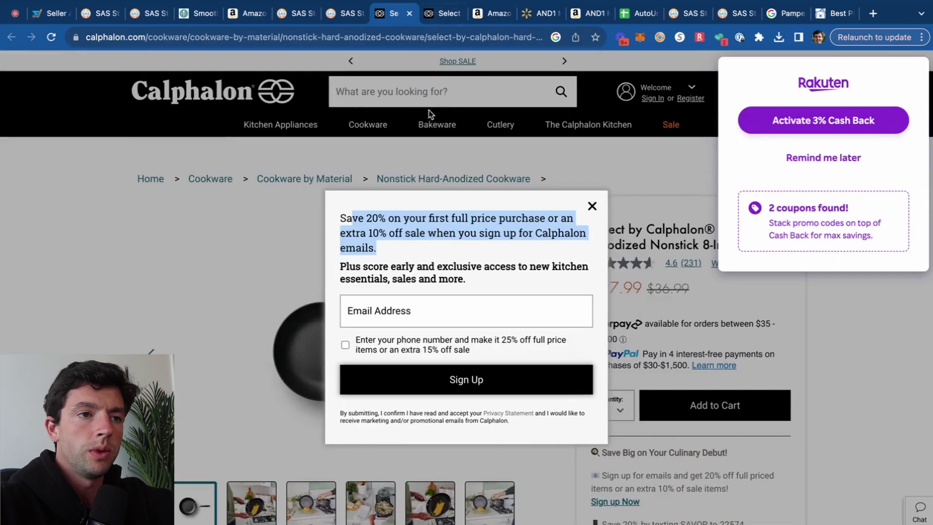
{"action": "left_click", "coordinate": [440, 13]}
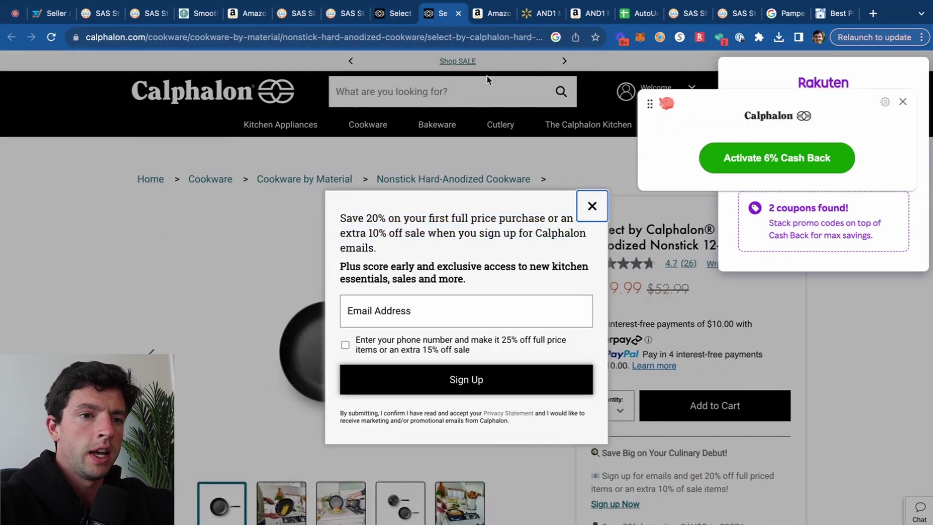
{"action": "left_click", "coordinate": [592, 206]}
{"action": "scroll", "coordinate": [691, 286], "scroll_direction": "up", "scroll_amount": 5}
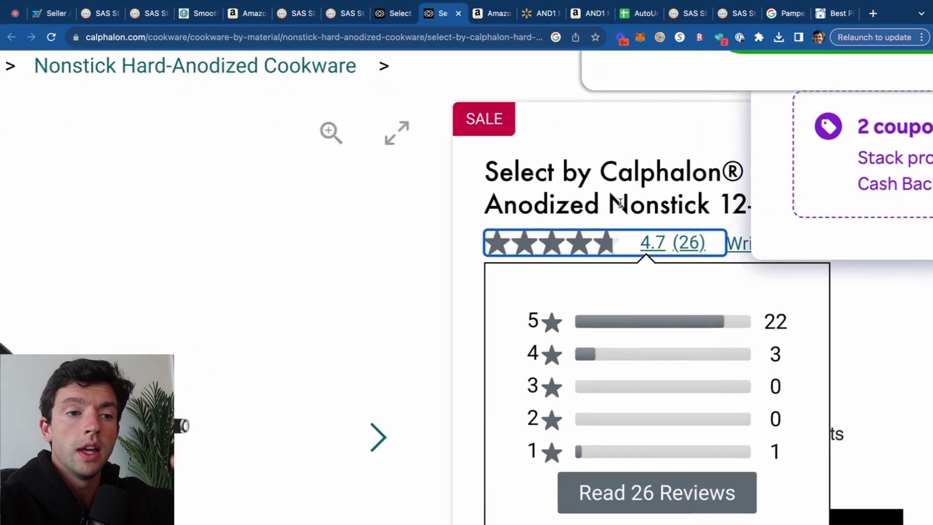
{"action": "scroll", "coordinate": [522, 198], "scroll_direction": "down", "scroll_amount": 5}
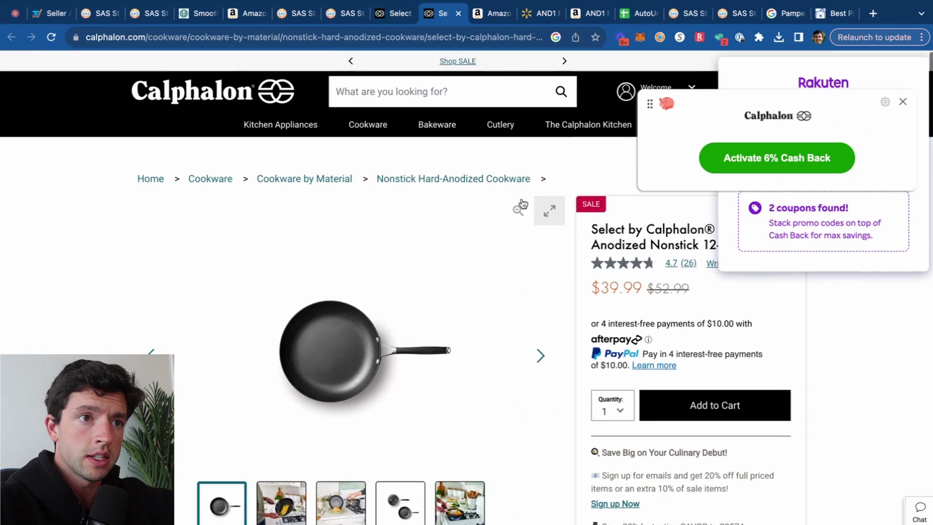
Enter 73 as the 12-inch Calphalon pan's sale price and show a year of Keepa history.
{"action": "left_click", "coordinate": [489, 13]}
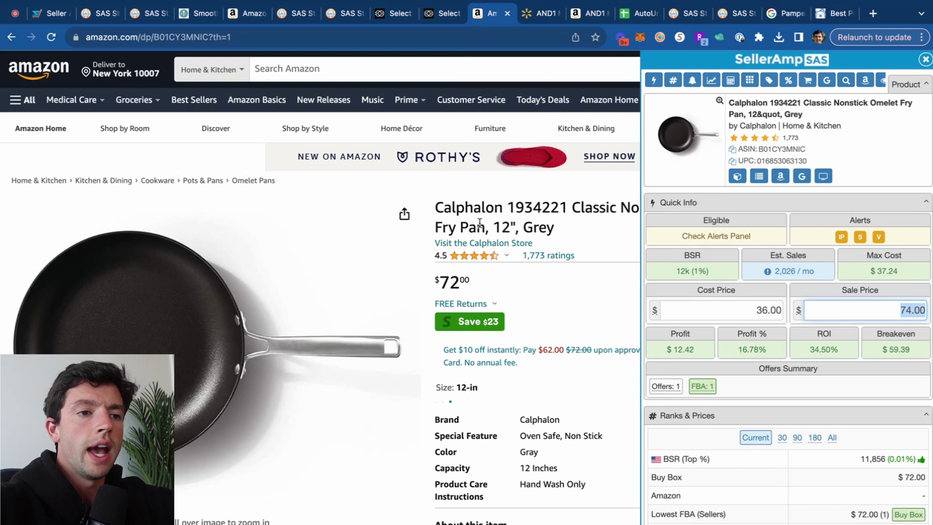
{"action": "scroll", "coordinate": [443, 204], "scroll_direction": "down", "scroll_amount": 10}
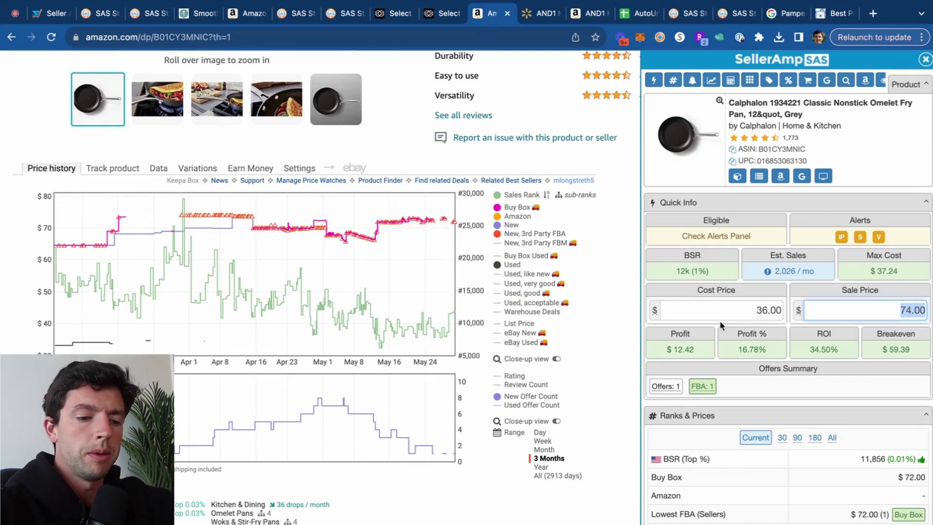
{"action": "type", "text": "73"}
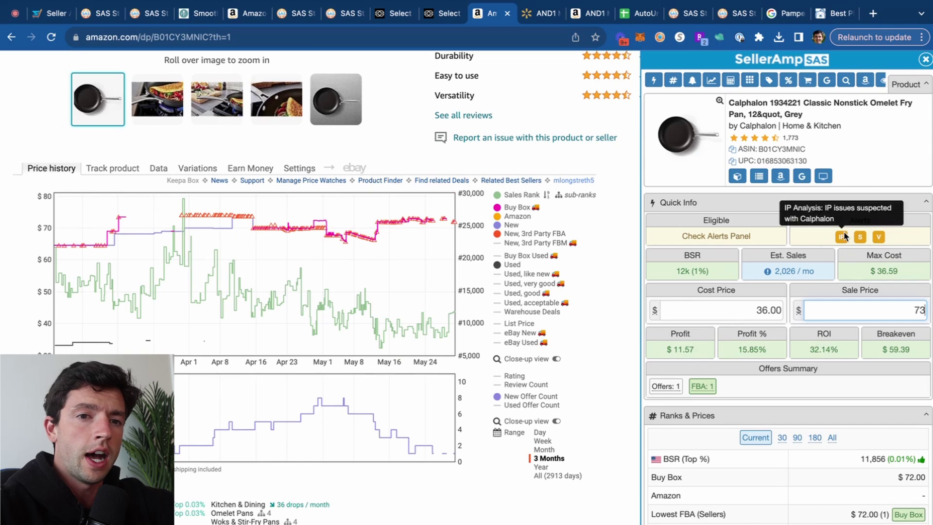
{"action": "left_click", "coordinate": [541, 467]}
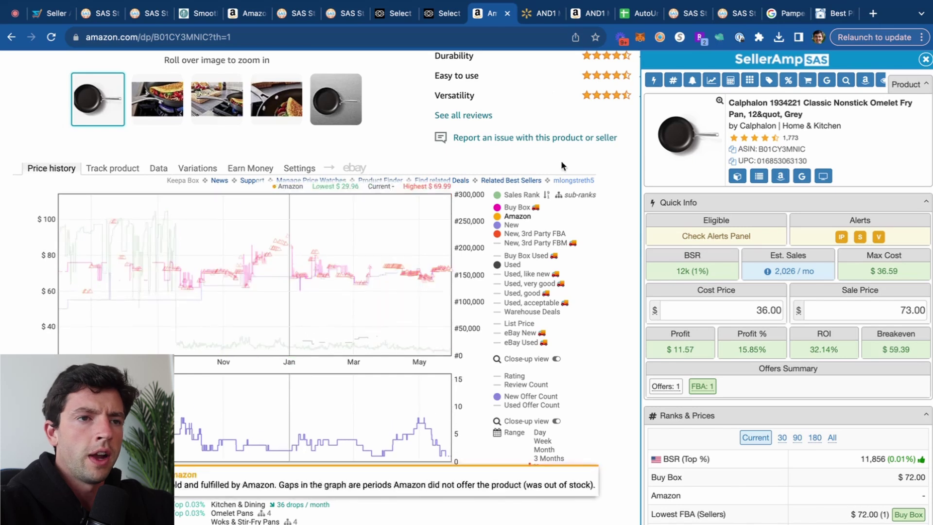
Compare the Walmart AND1 socks price with the Amazon listing's $4.27 profit and 34.21% ROI.
{"action": "left_click", "coordinate": [538, 16]}
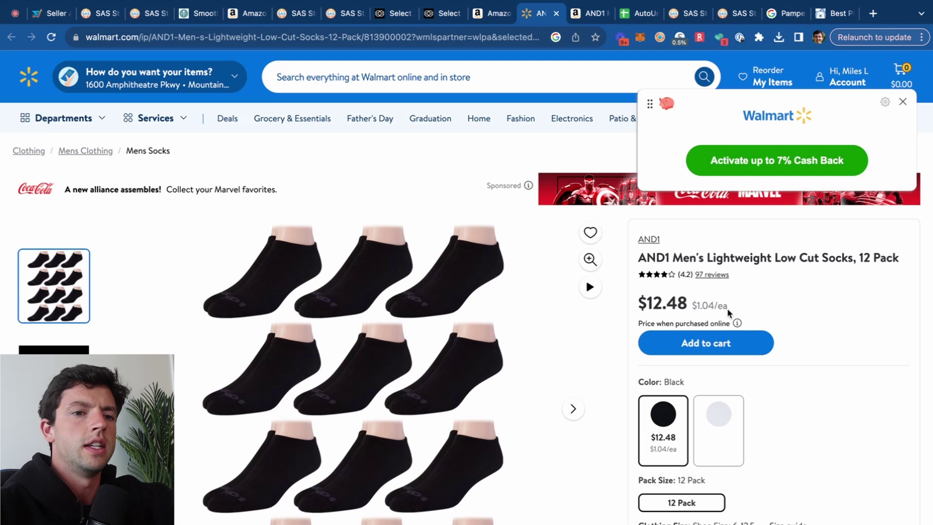
{"action": "left_click", "coordinate": [578, 15]}
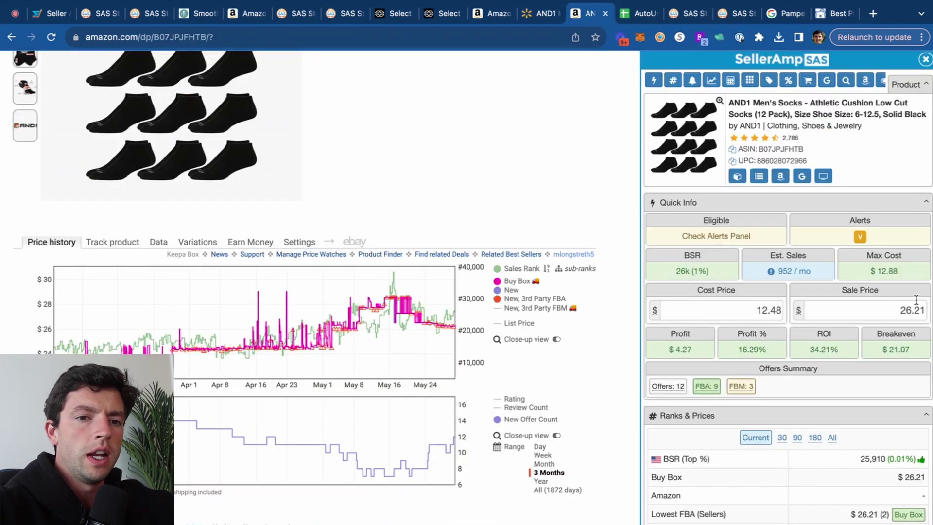
{"action": "scroll", "coordinate": [890, 331], "scroll_direction": "up", "scroll_amount": 5}
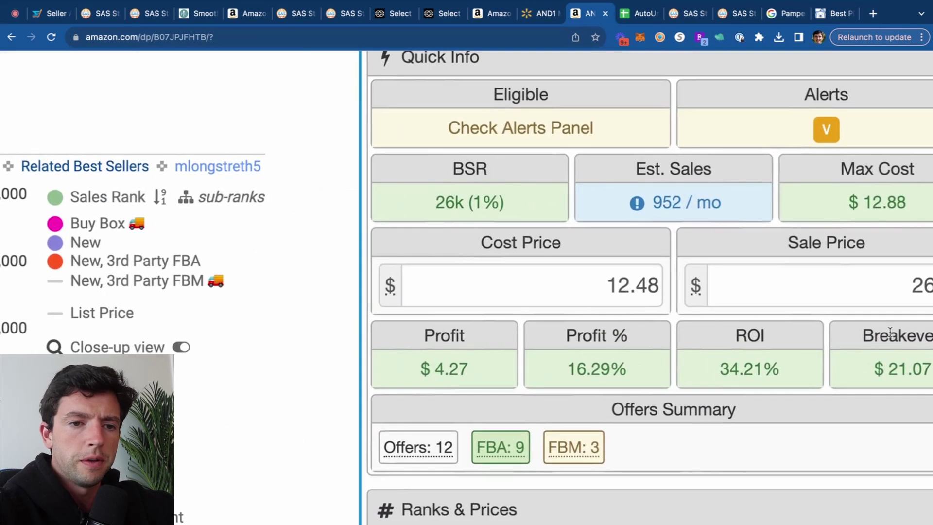
{"action": "scroll", "coordinate": [804, 309], "scroll_direction": "down", "scroll_amount": 5}
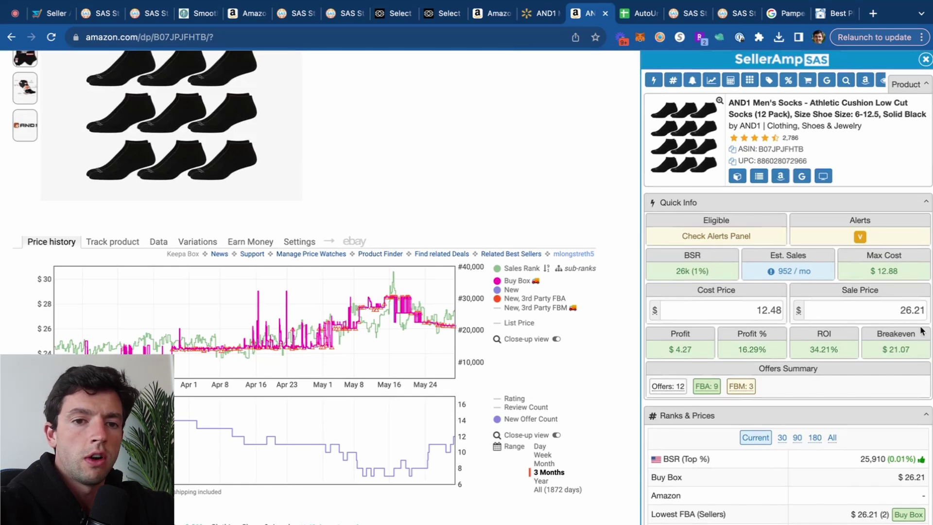
{"action": "scroll", "coordinate": [923, 330], "scroll_direction": "up", "scroll_amount": 5}
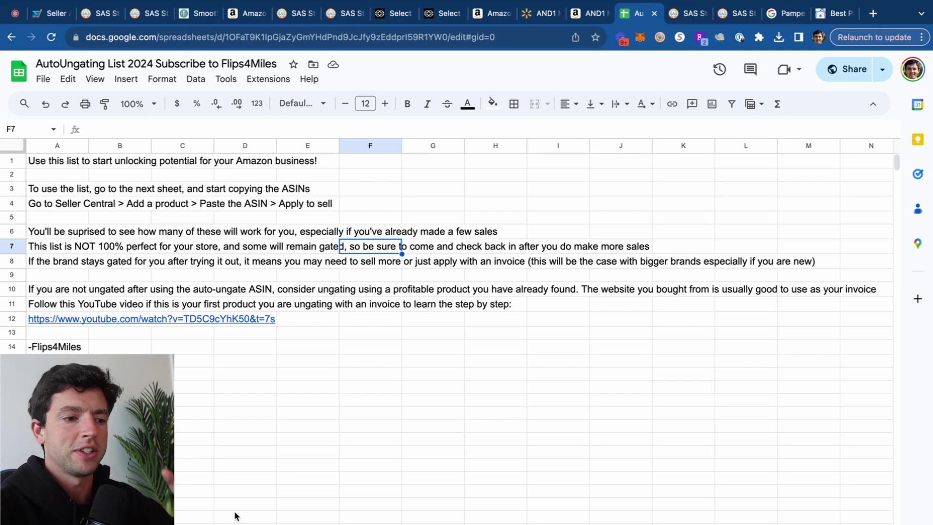
Show the brand list sheet and select E4:E10, the quick-win notes and green brands.
{"action": "left_click", "coordinate": [235, 516]}
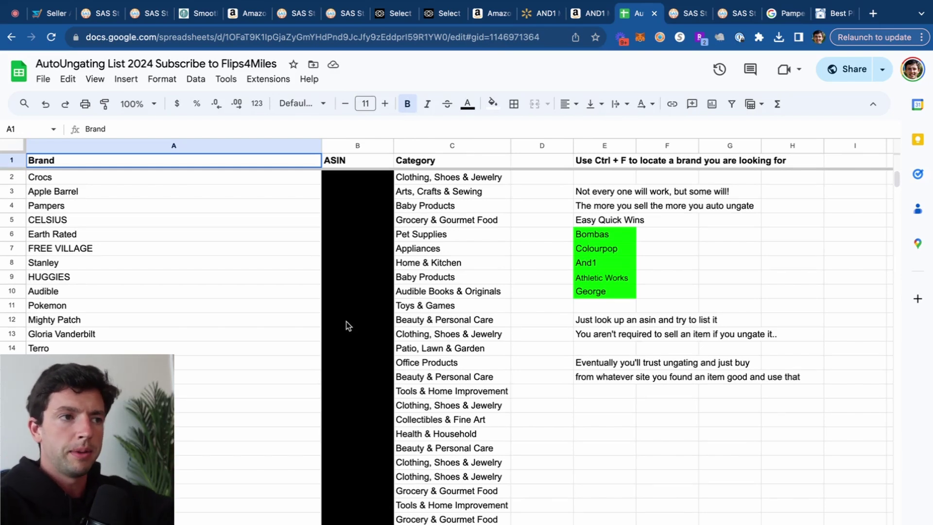
{"action": "key", "text": "alt+Up"}
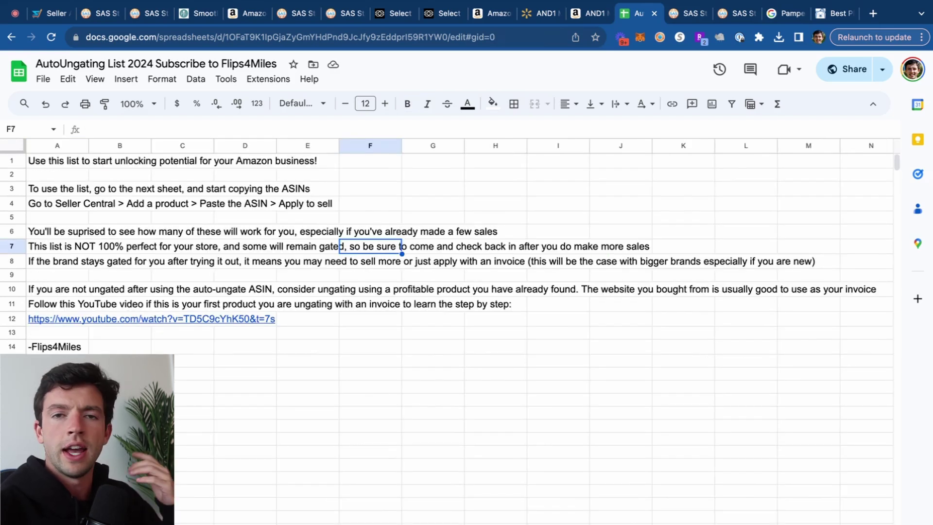
{"action": "key", "text": "alt+Down"}
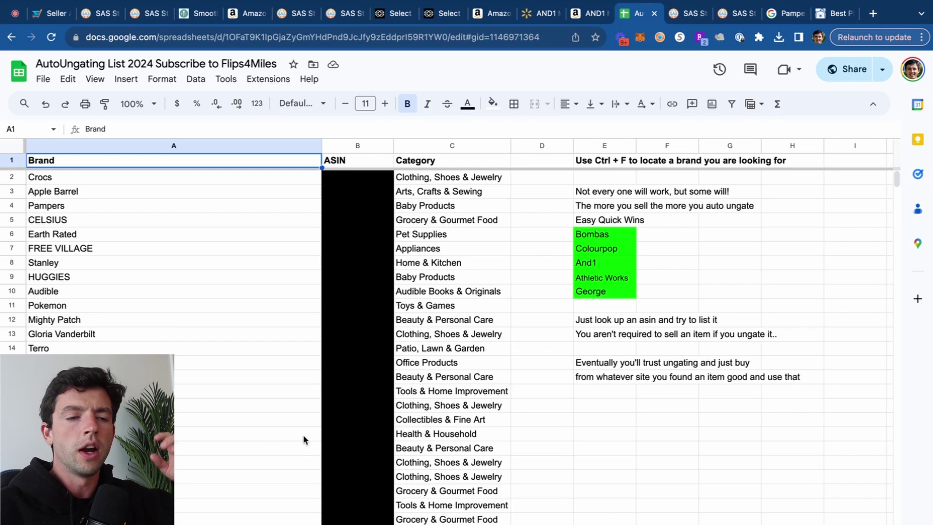
{"action": "left_click_drag", "start_coordinate": [608, 206], "coordinate": [608, 294]}
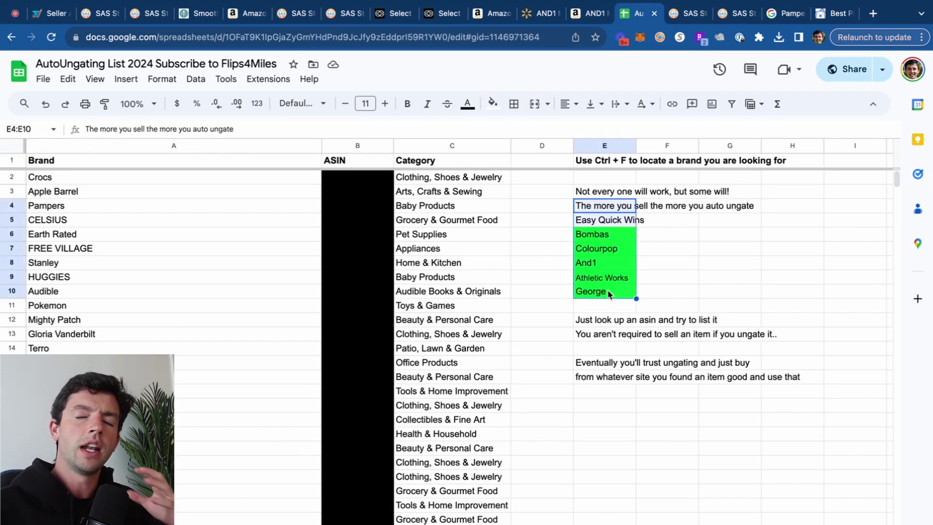